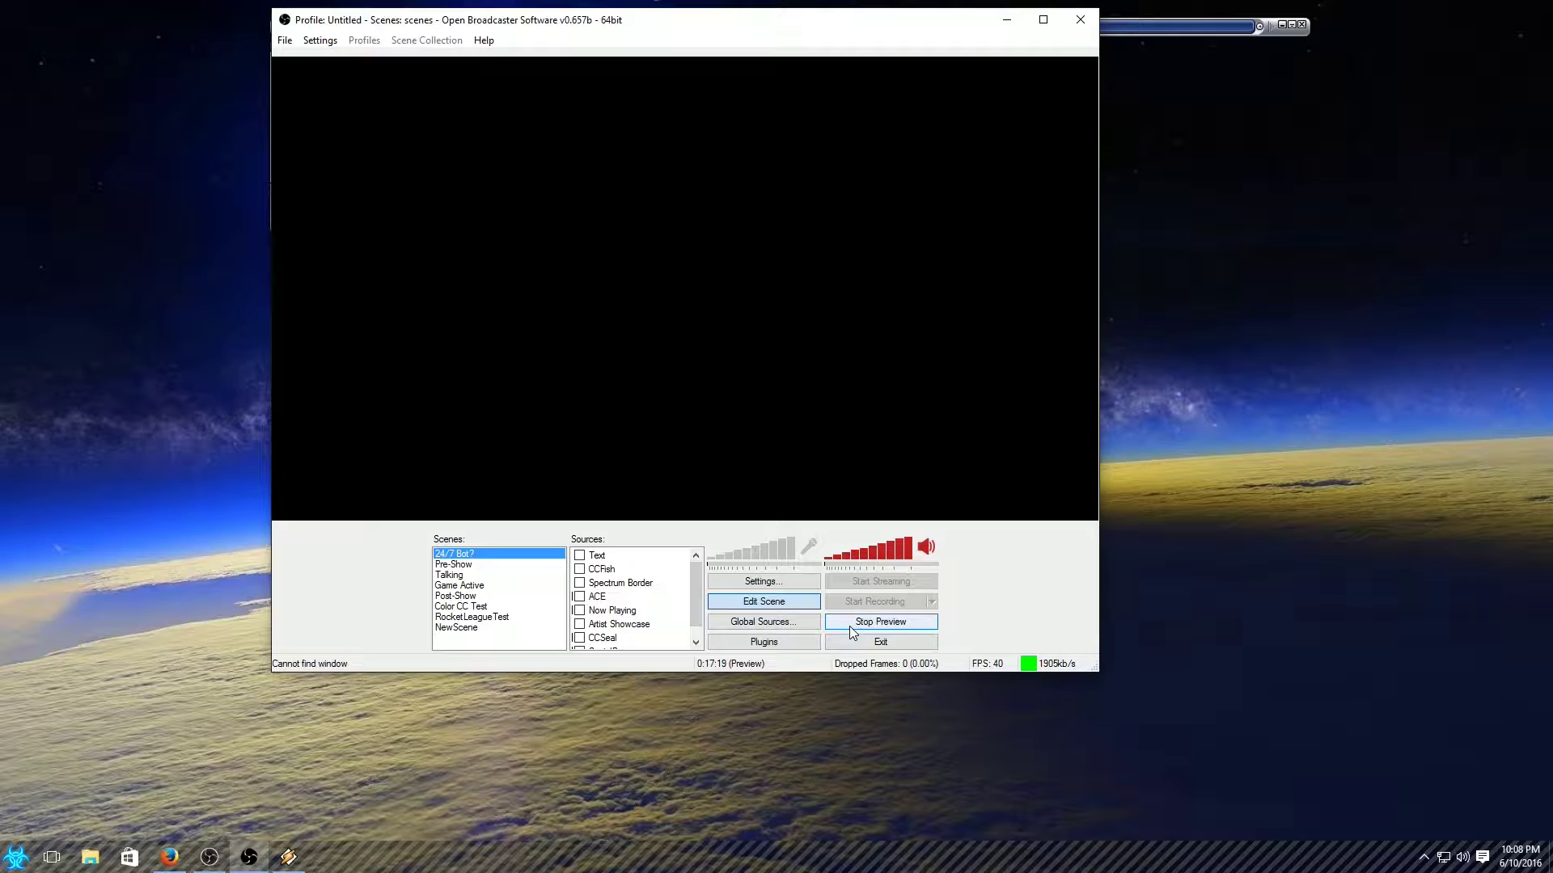
- Restart the stream preview, ignoring the incompatible hook modules error, and turn on scene editing
click(853, 633)
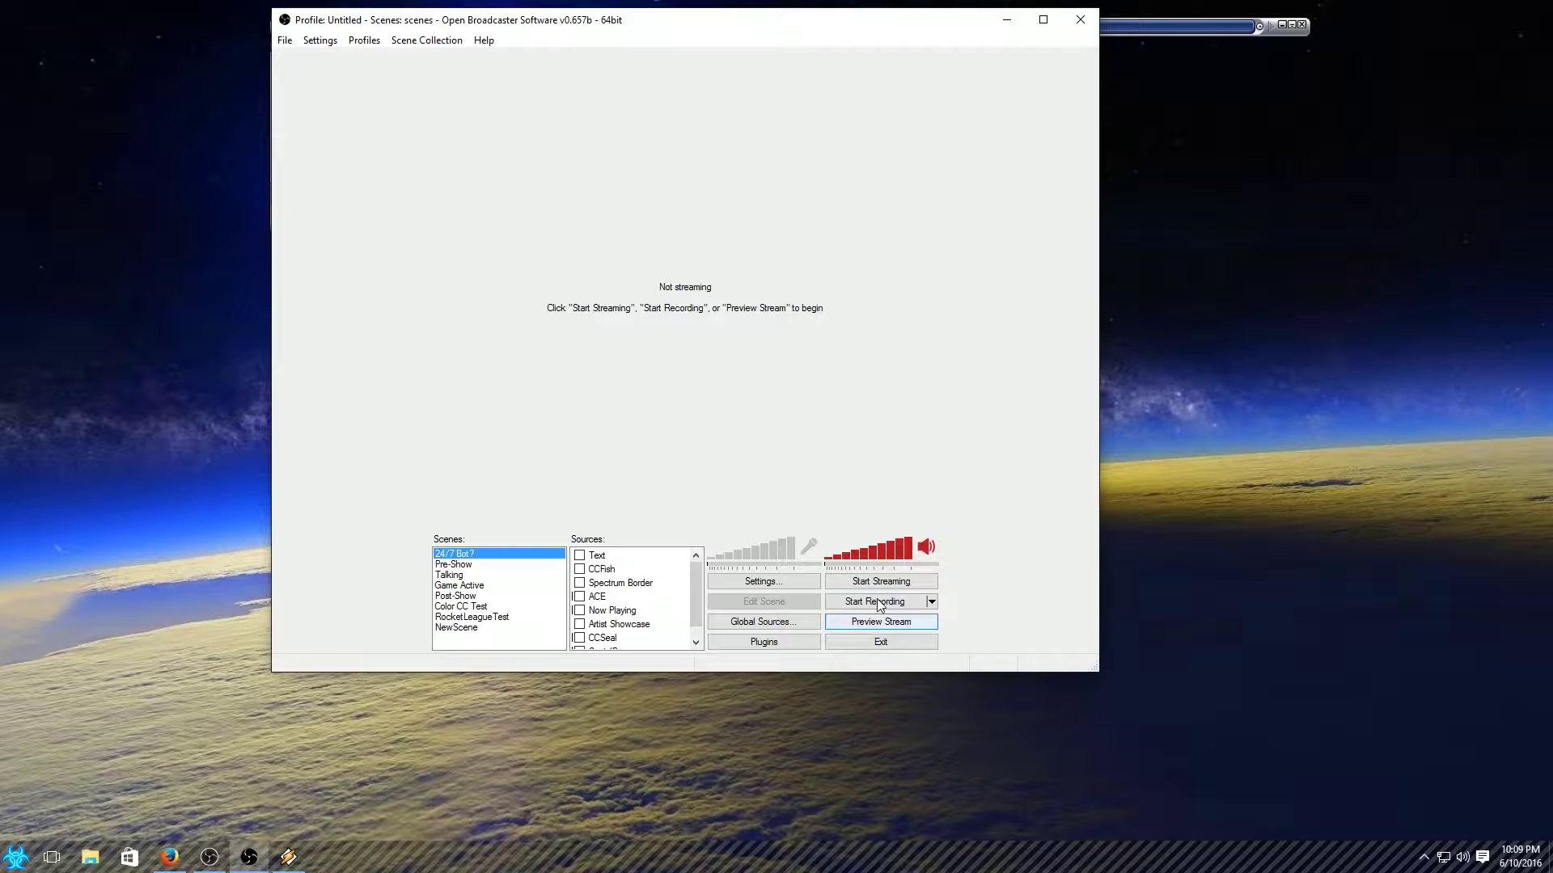
click(880, 622)
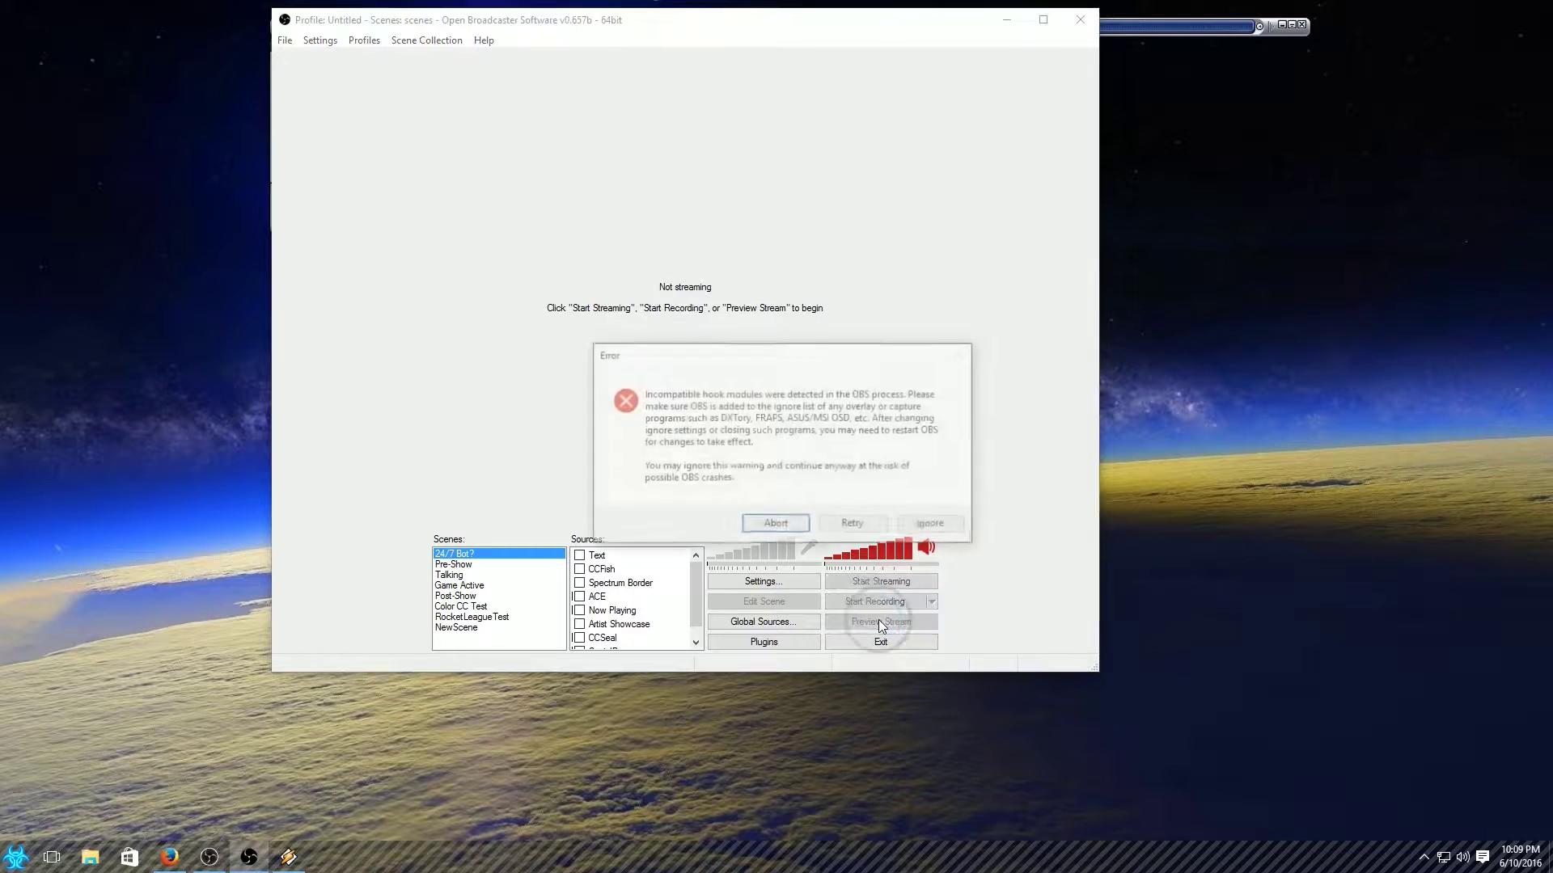
click(933, 526)
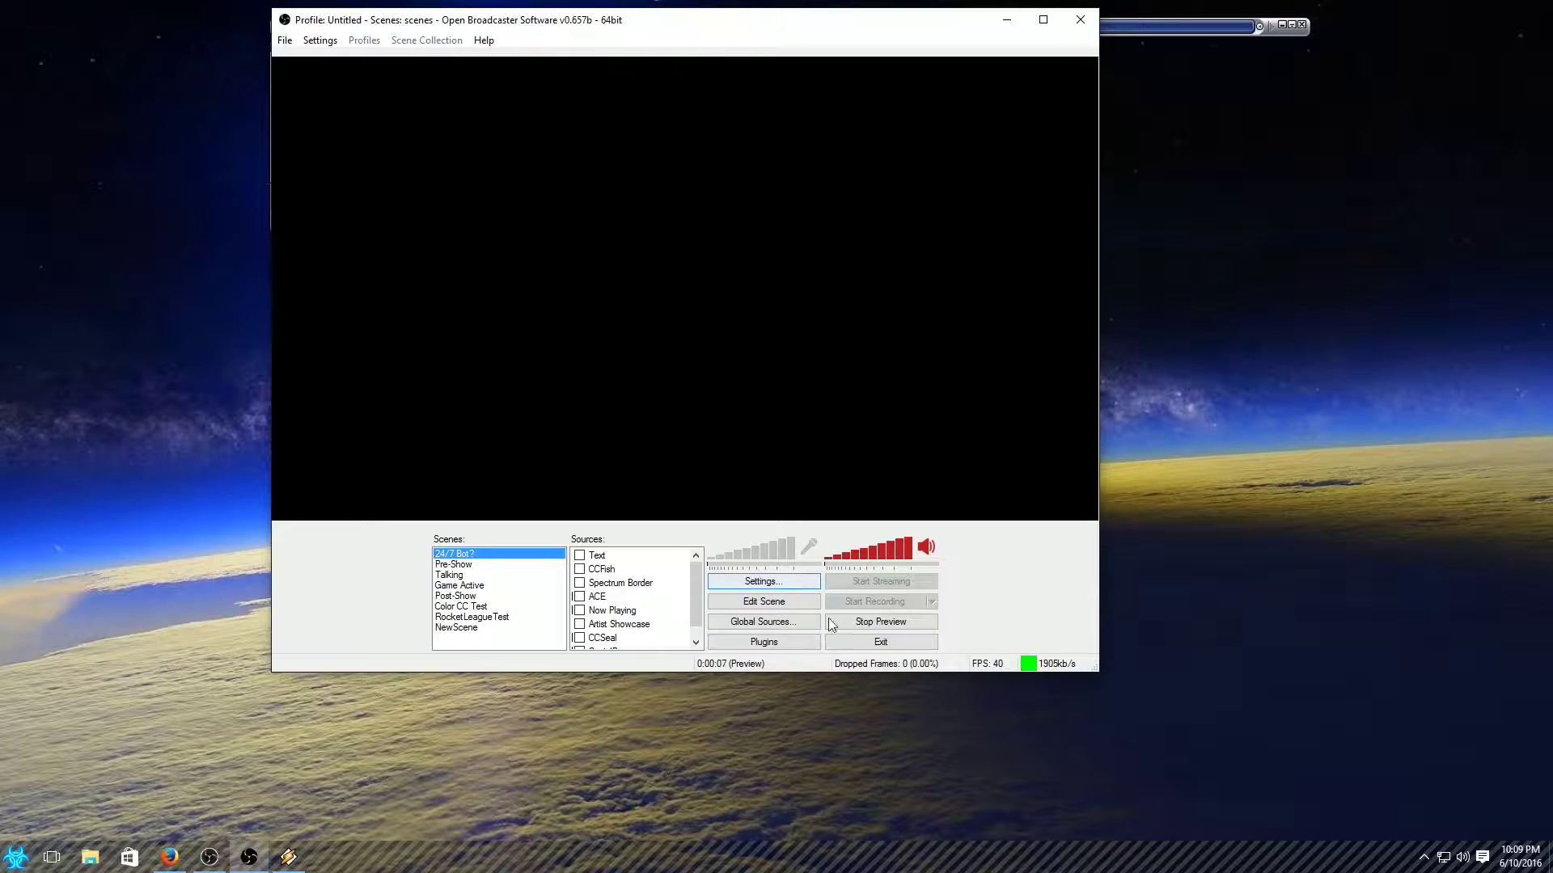
click(732, 602)
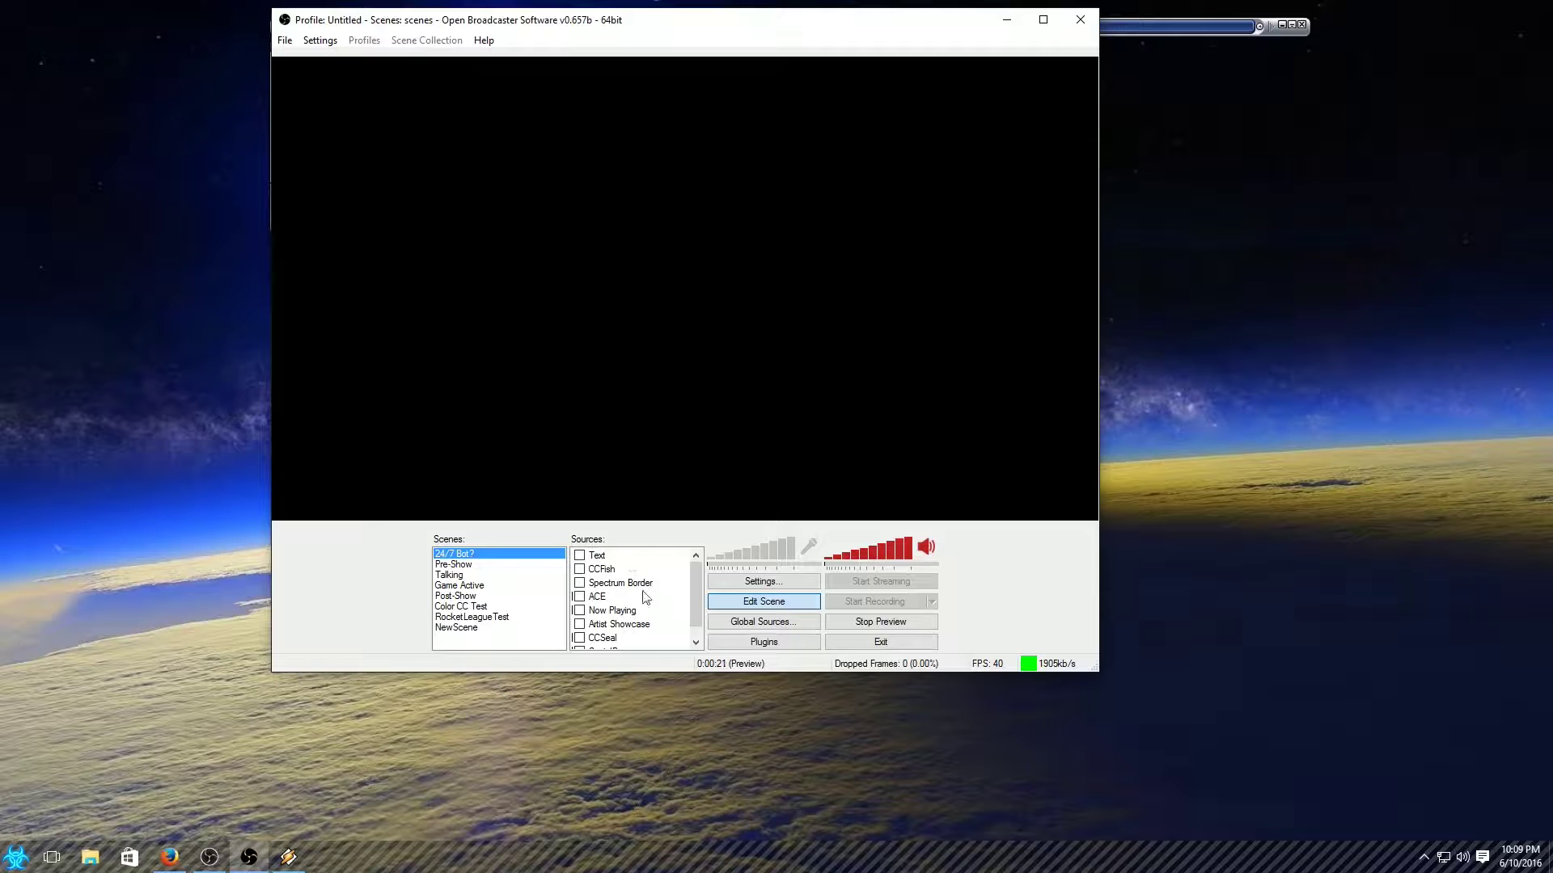
- Remove the NewScene scene, confirm the removal, and select the 24/7 Bot? scene
click(475, 630)
right_click(475, 630)
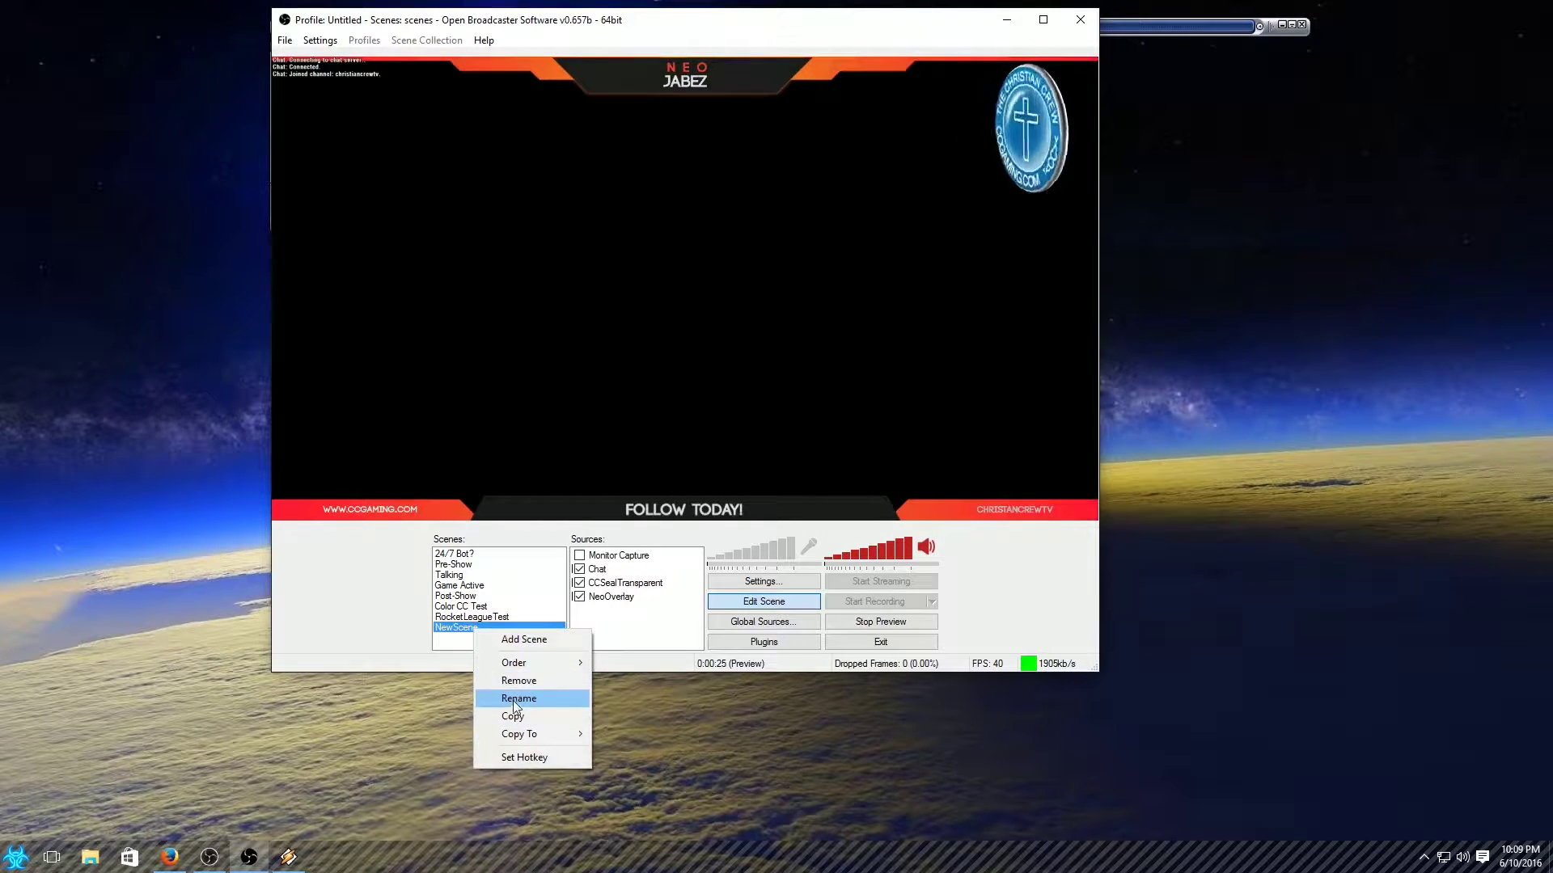
click(498, 681)
click(789, 482)
click(463, 554)
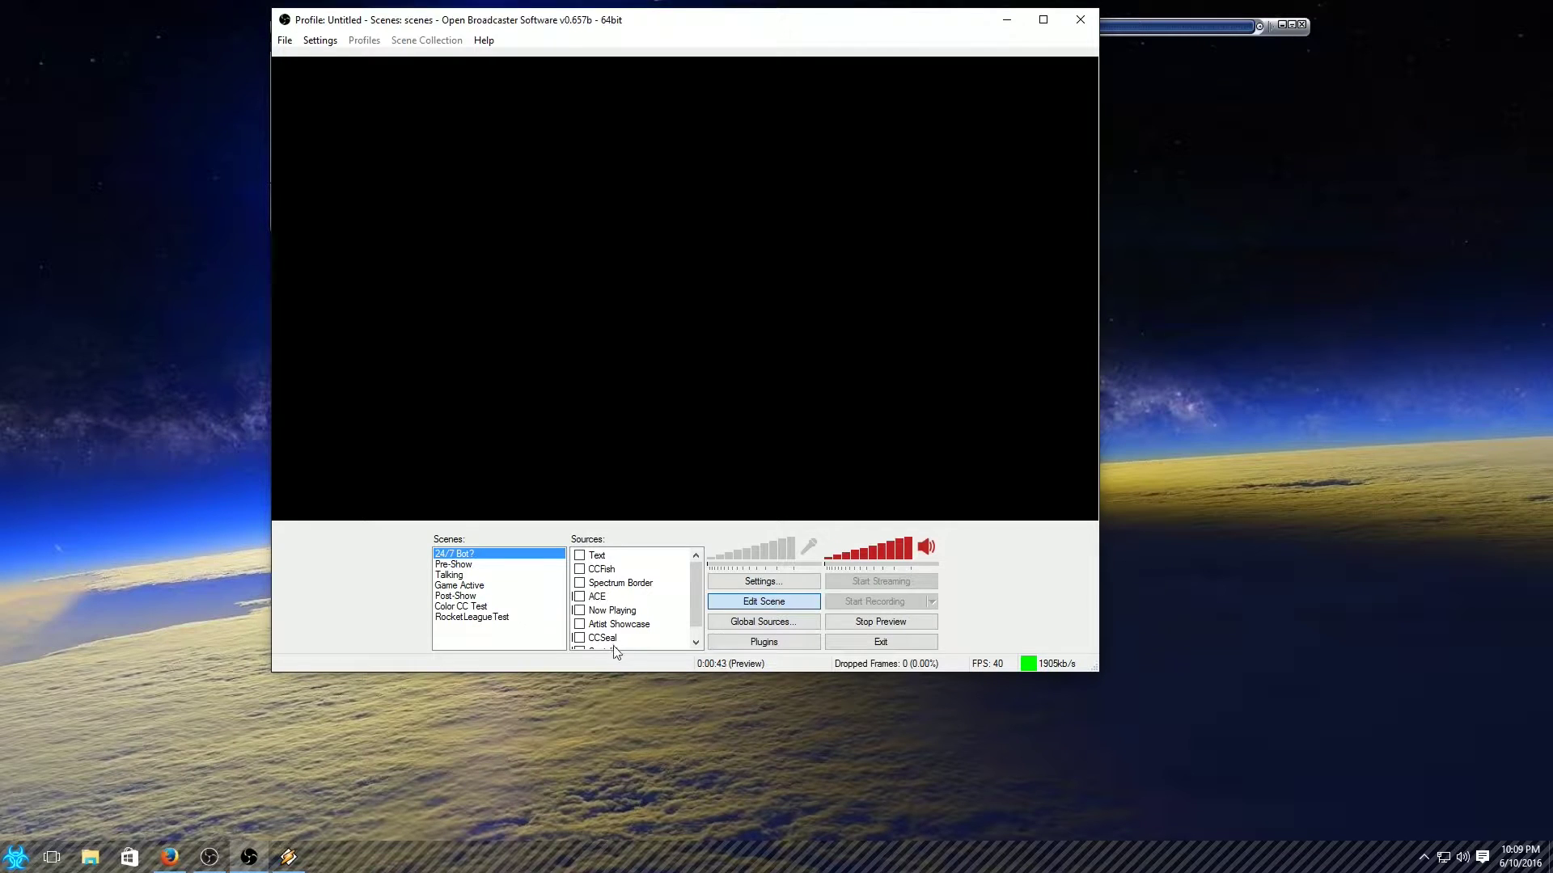
right_click(648, 602)
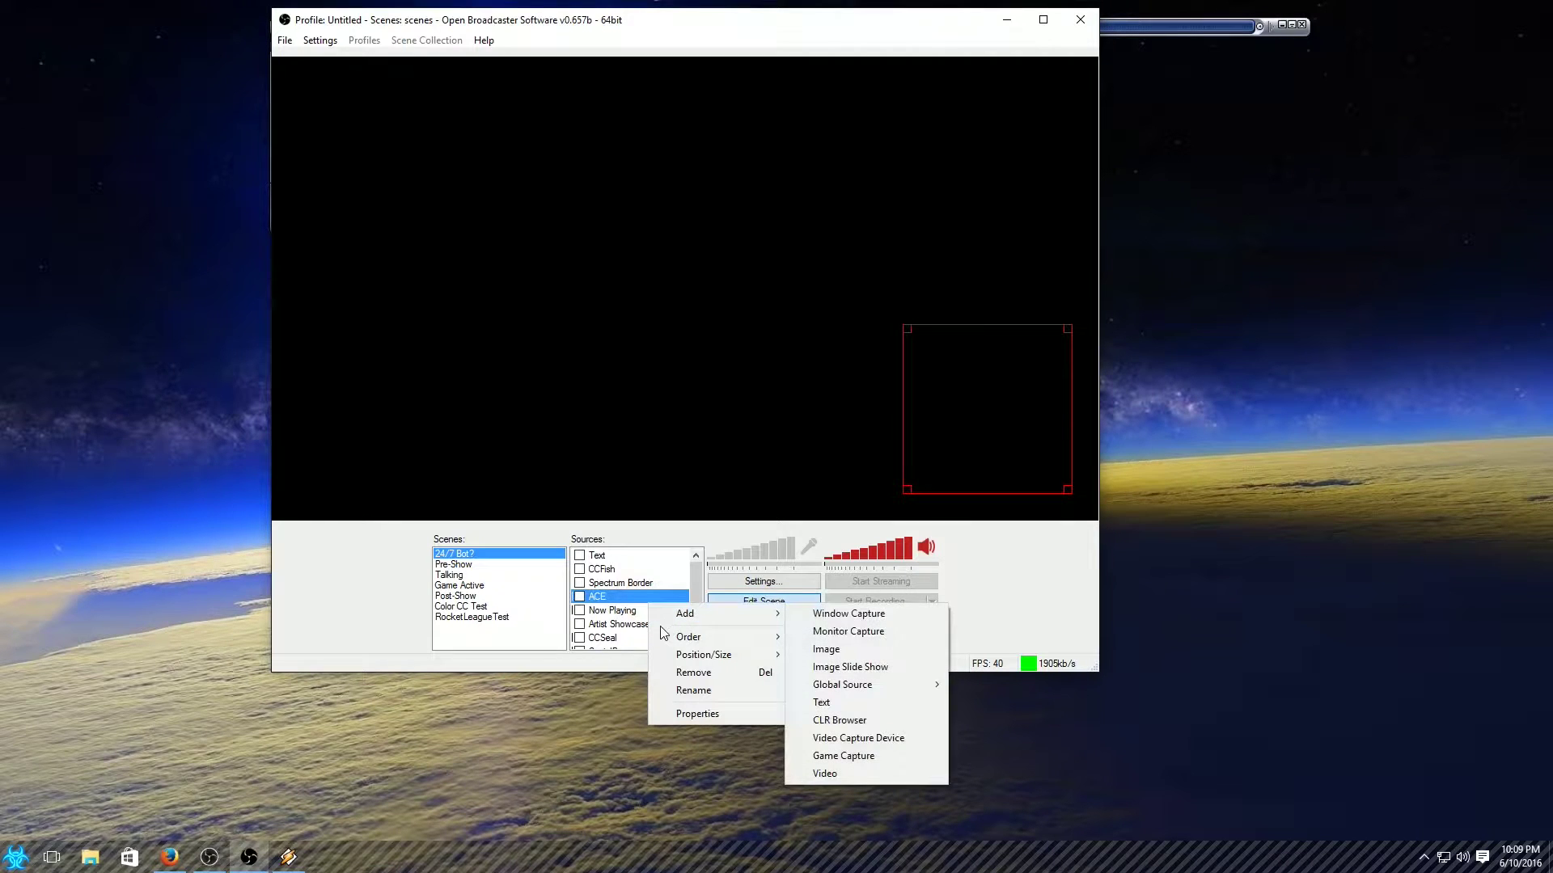
right_click(516, 638)
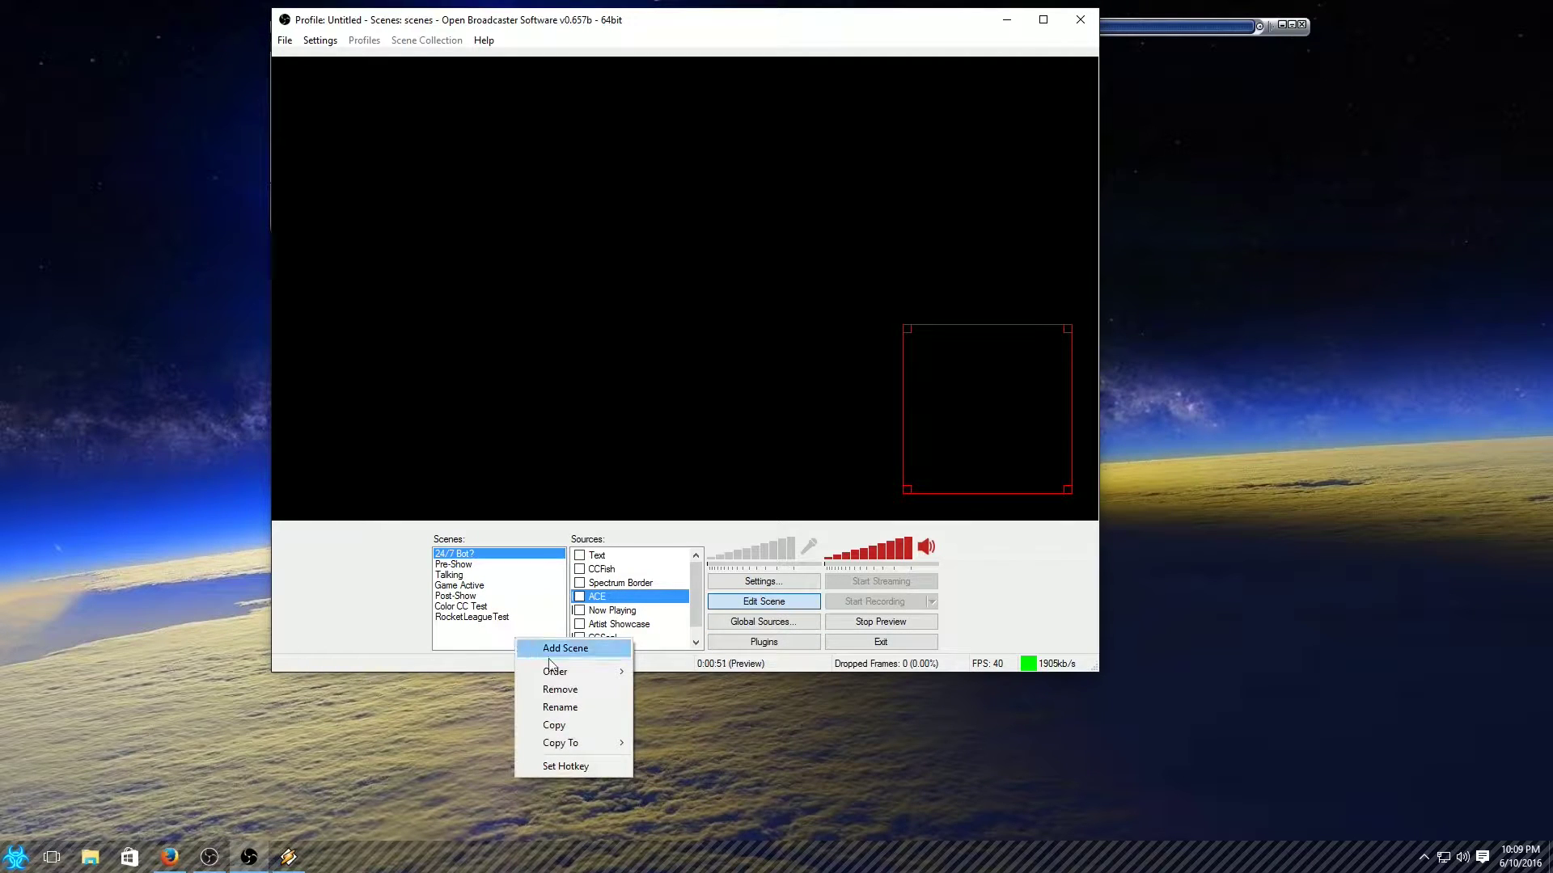
right_click(658, 640)
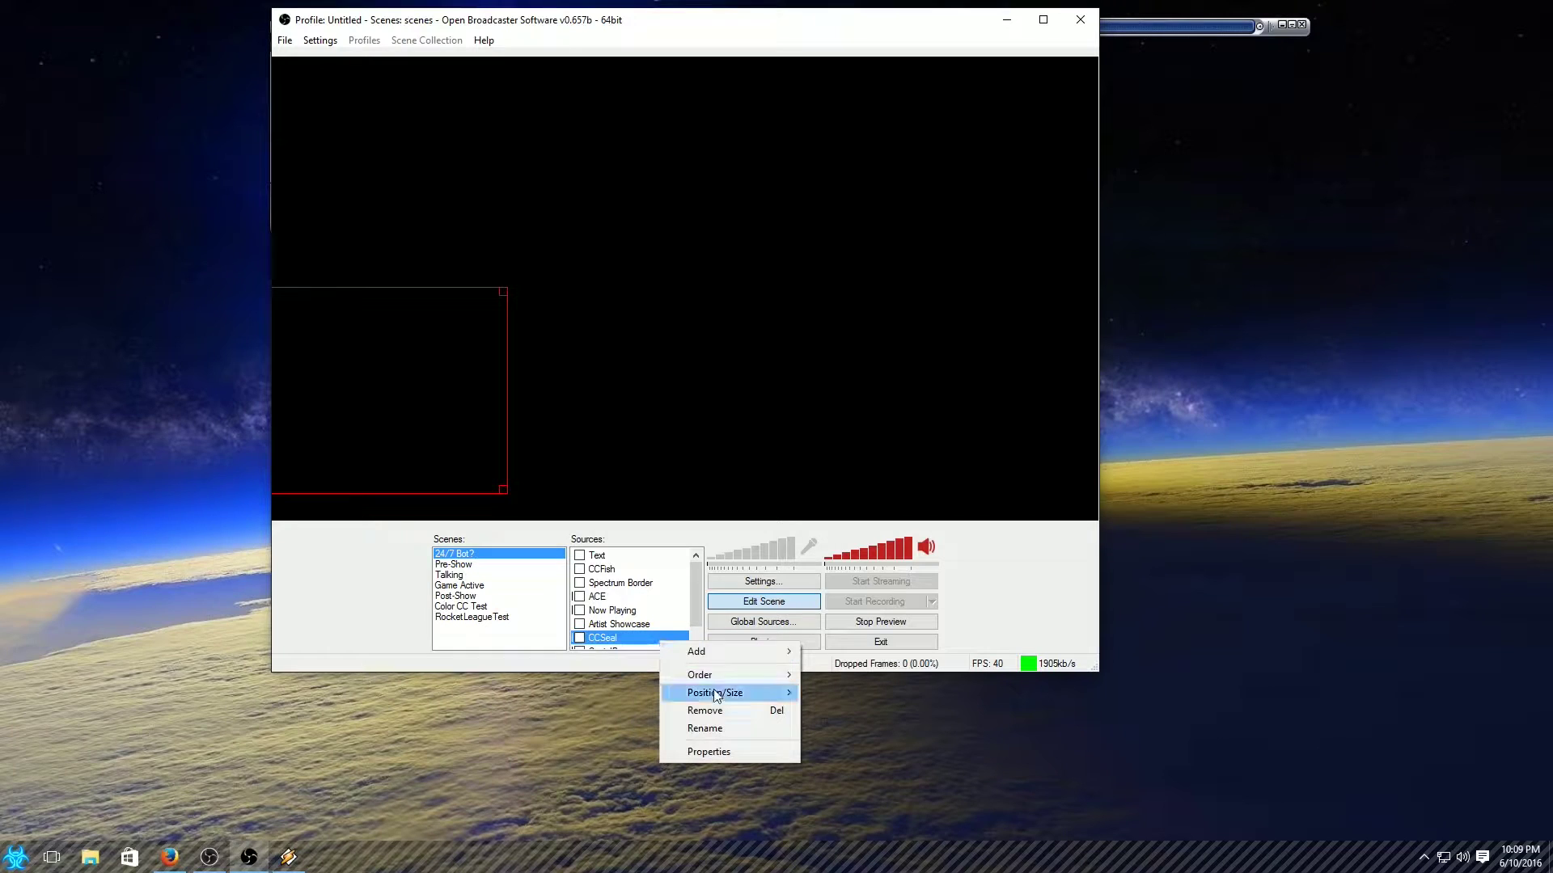
mouse_move(720, 655)
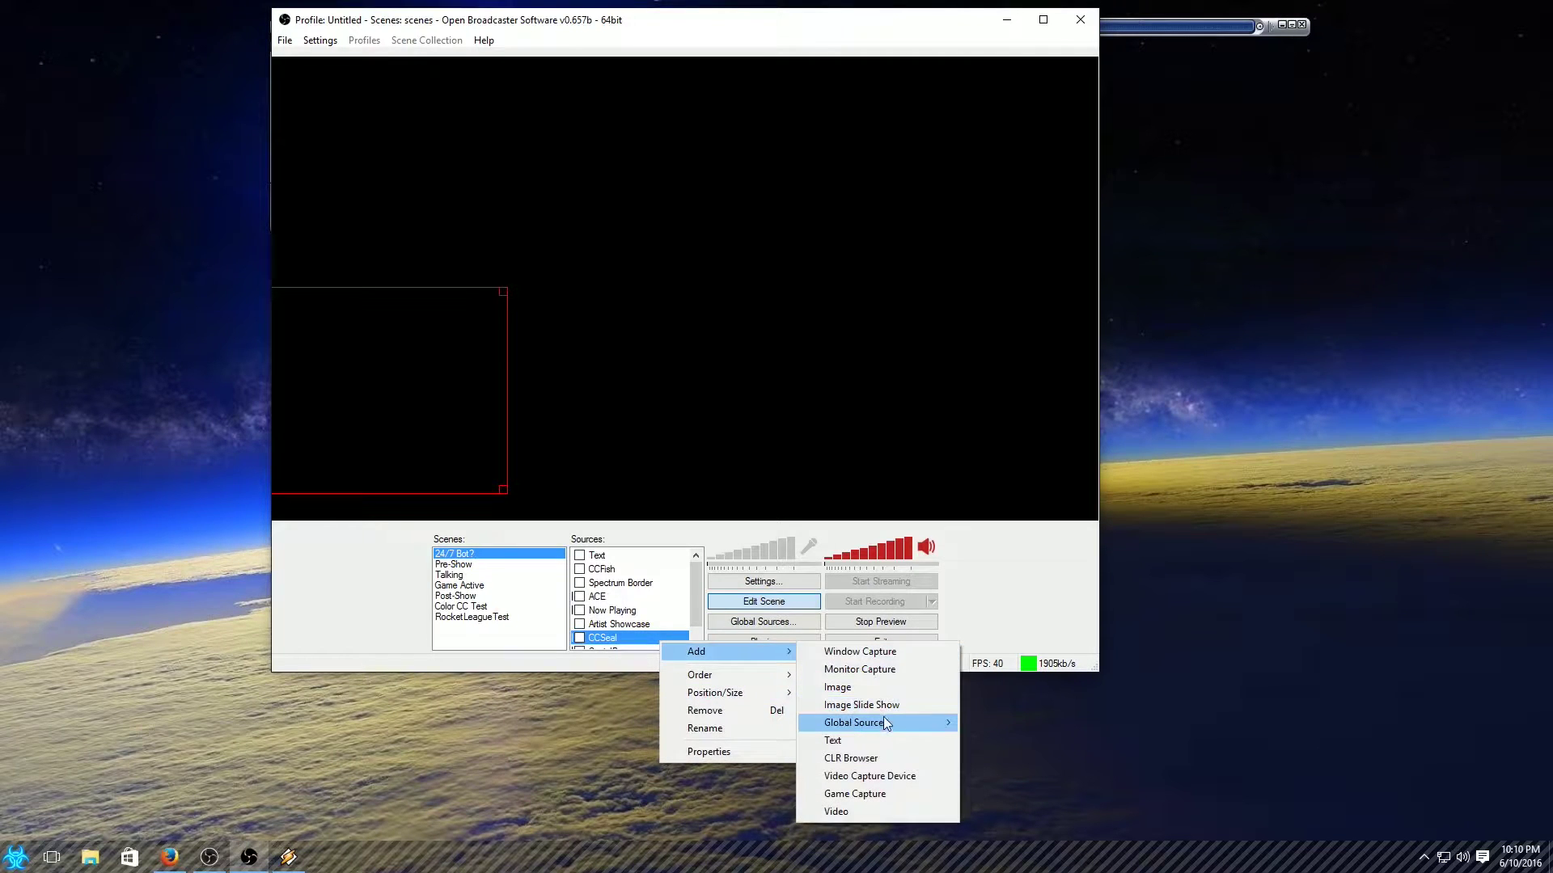
mouse_move(891, 725)
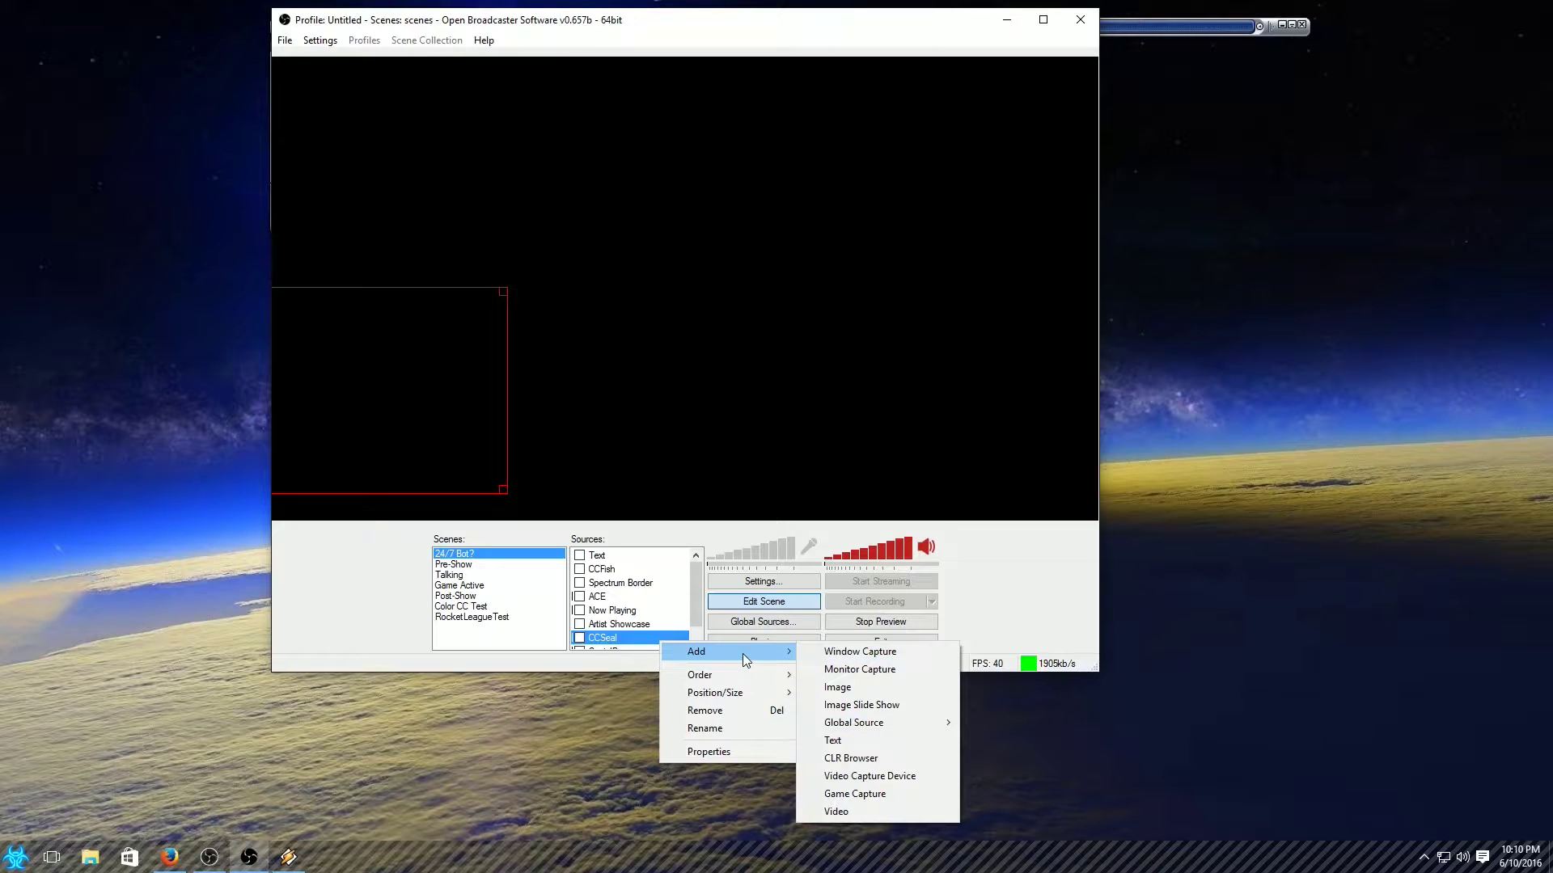
click(833, 668)
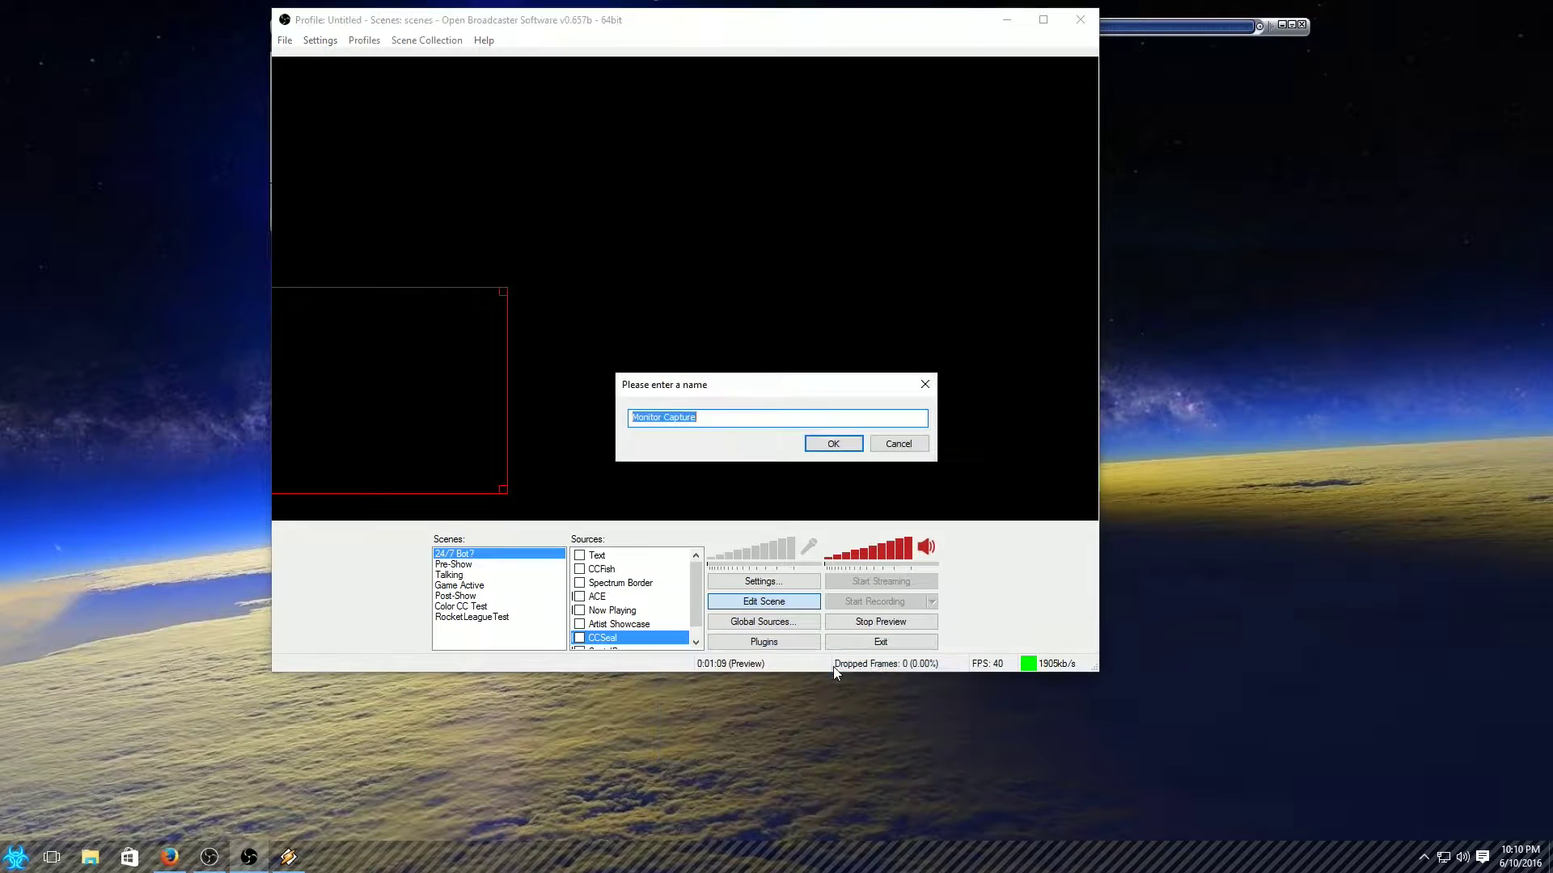
click(816, 445)
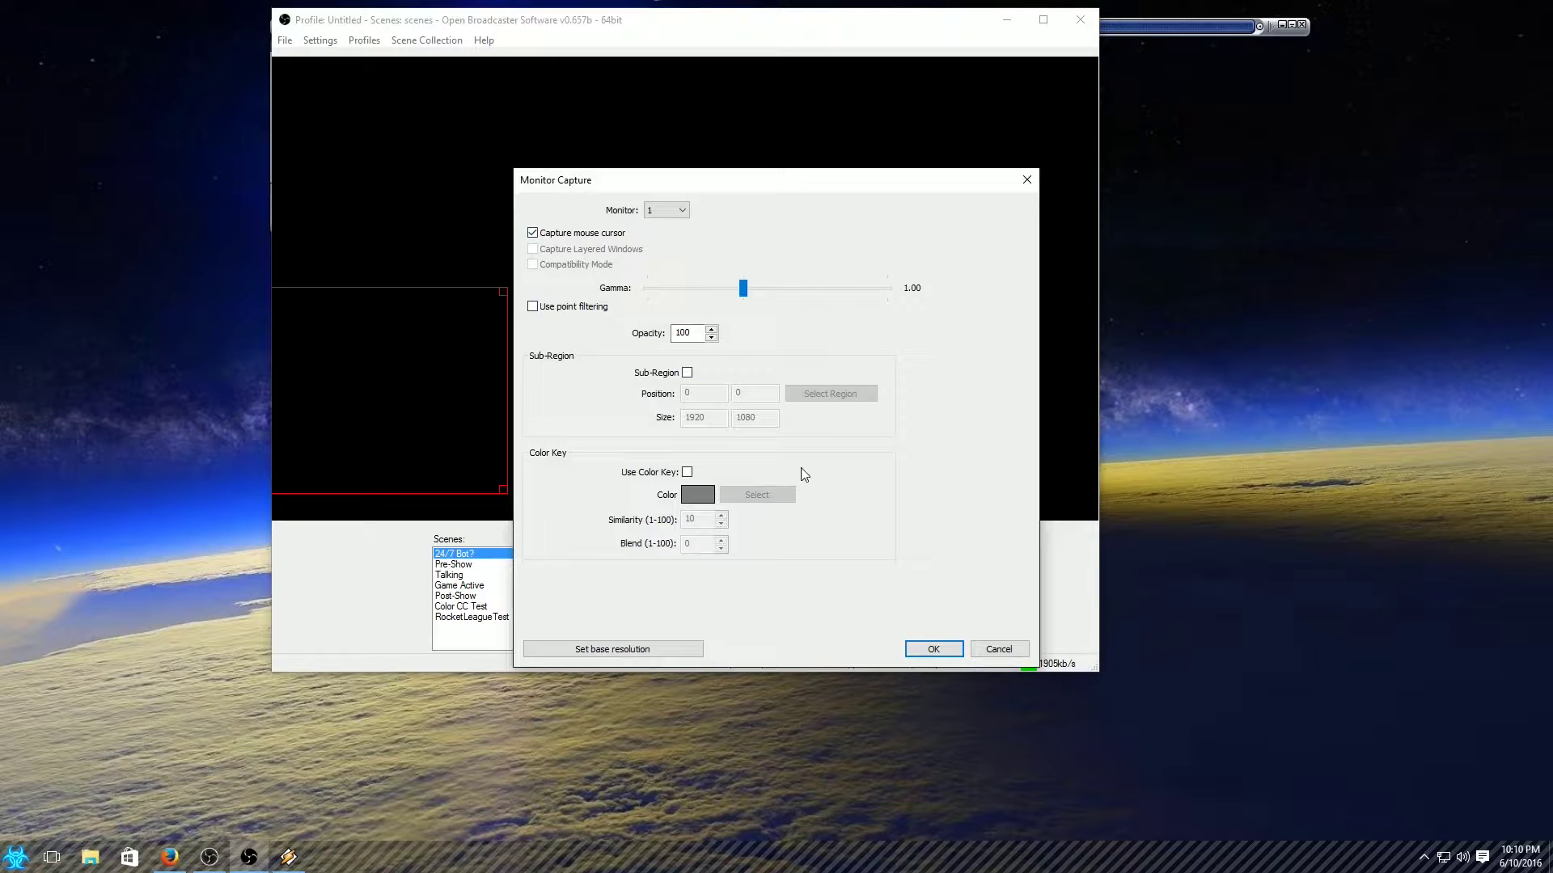
click(997, 650)
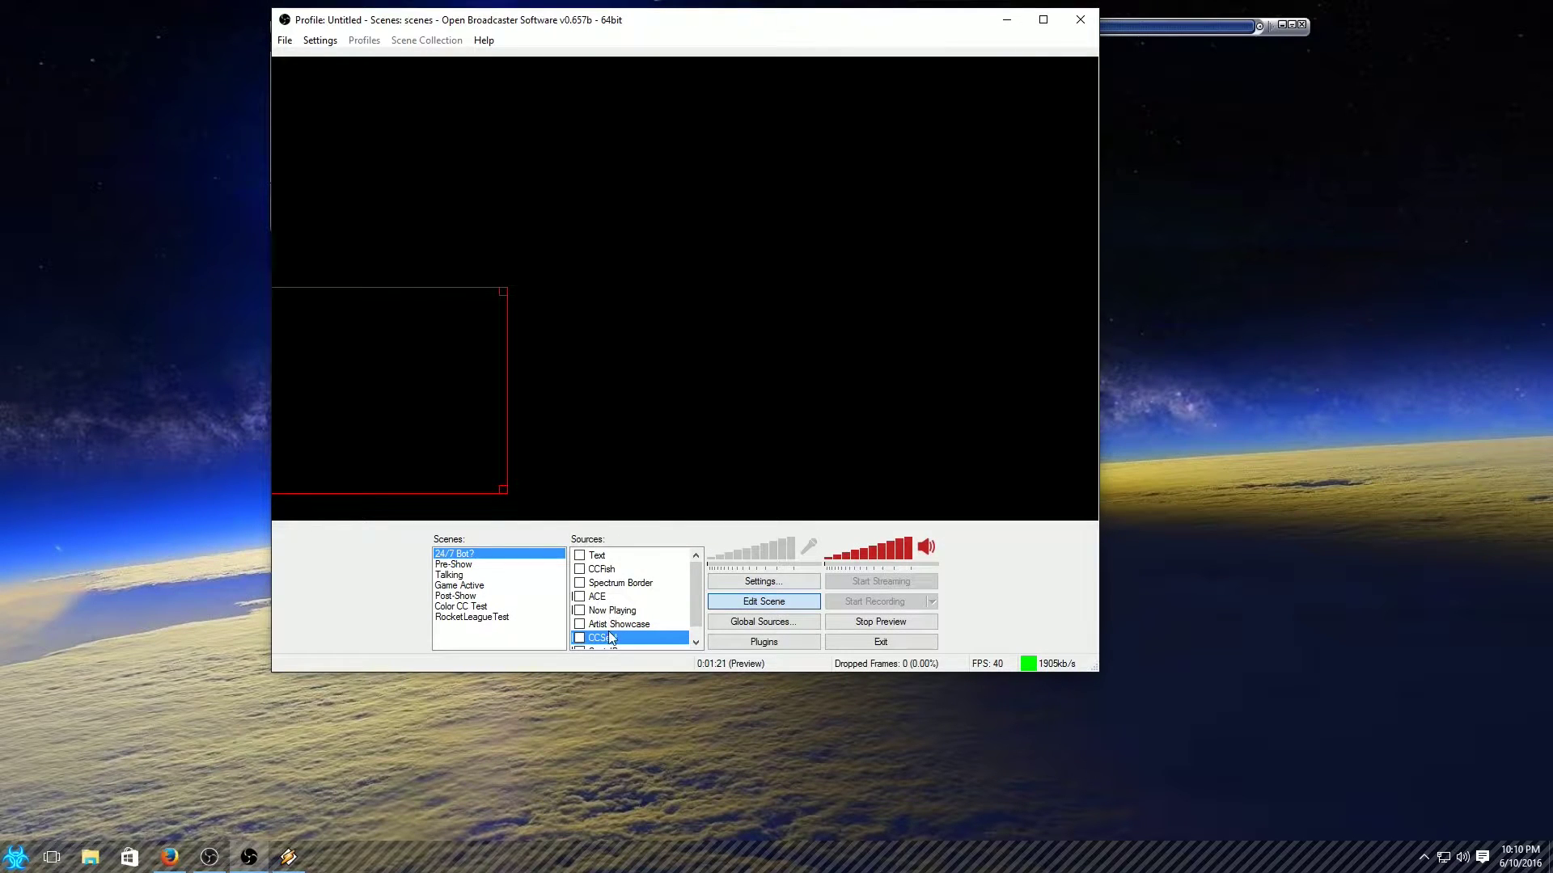
right_click(656, 613)
mouse_move(691, 624)
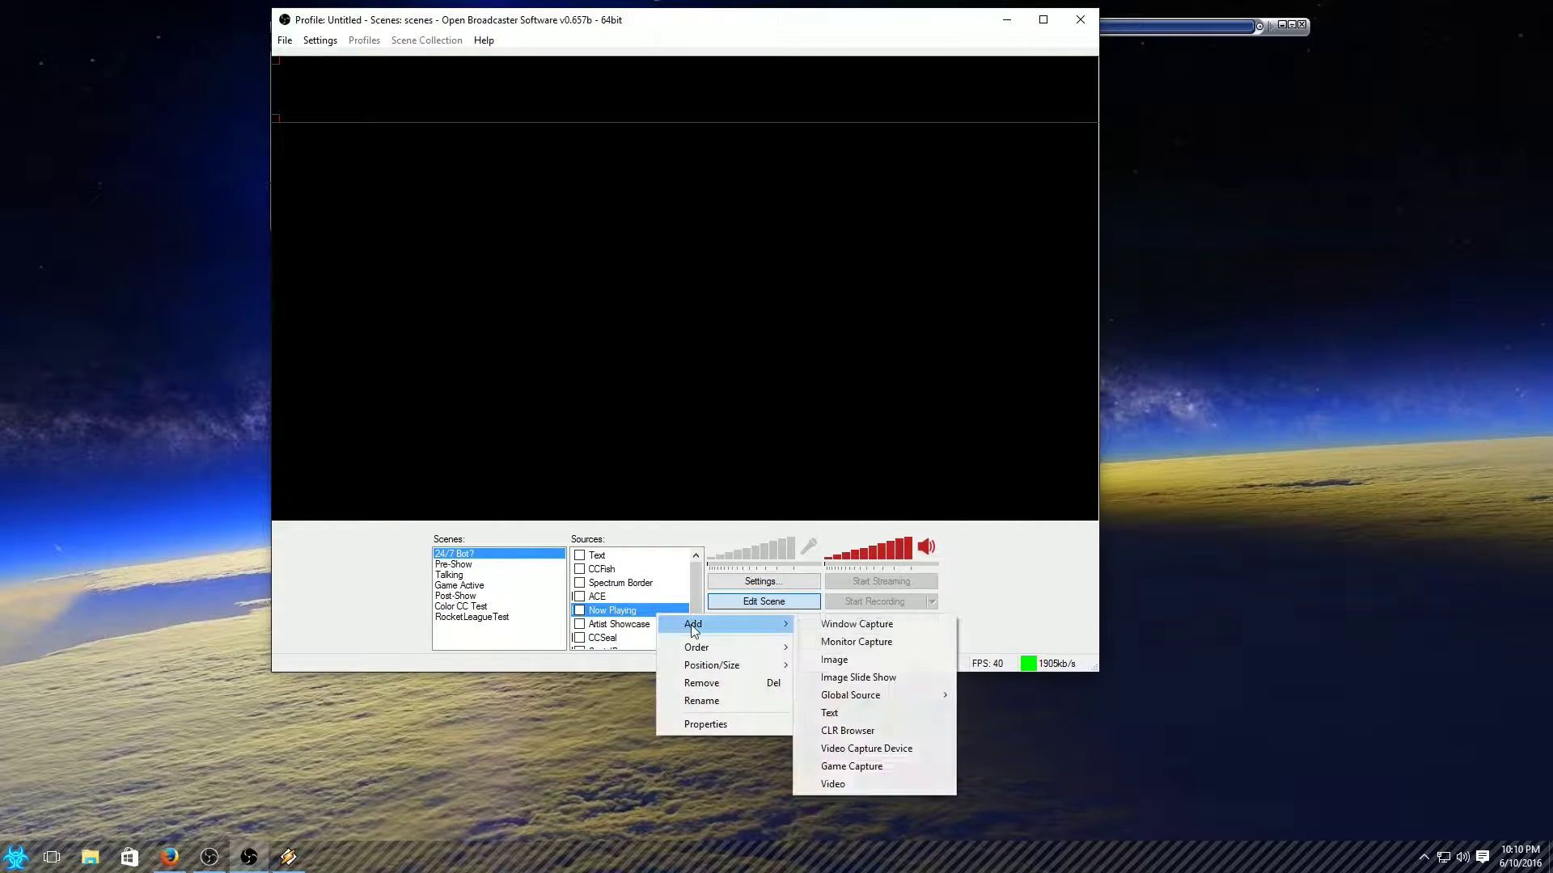
mouse_move(911, 694)
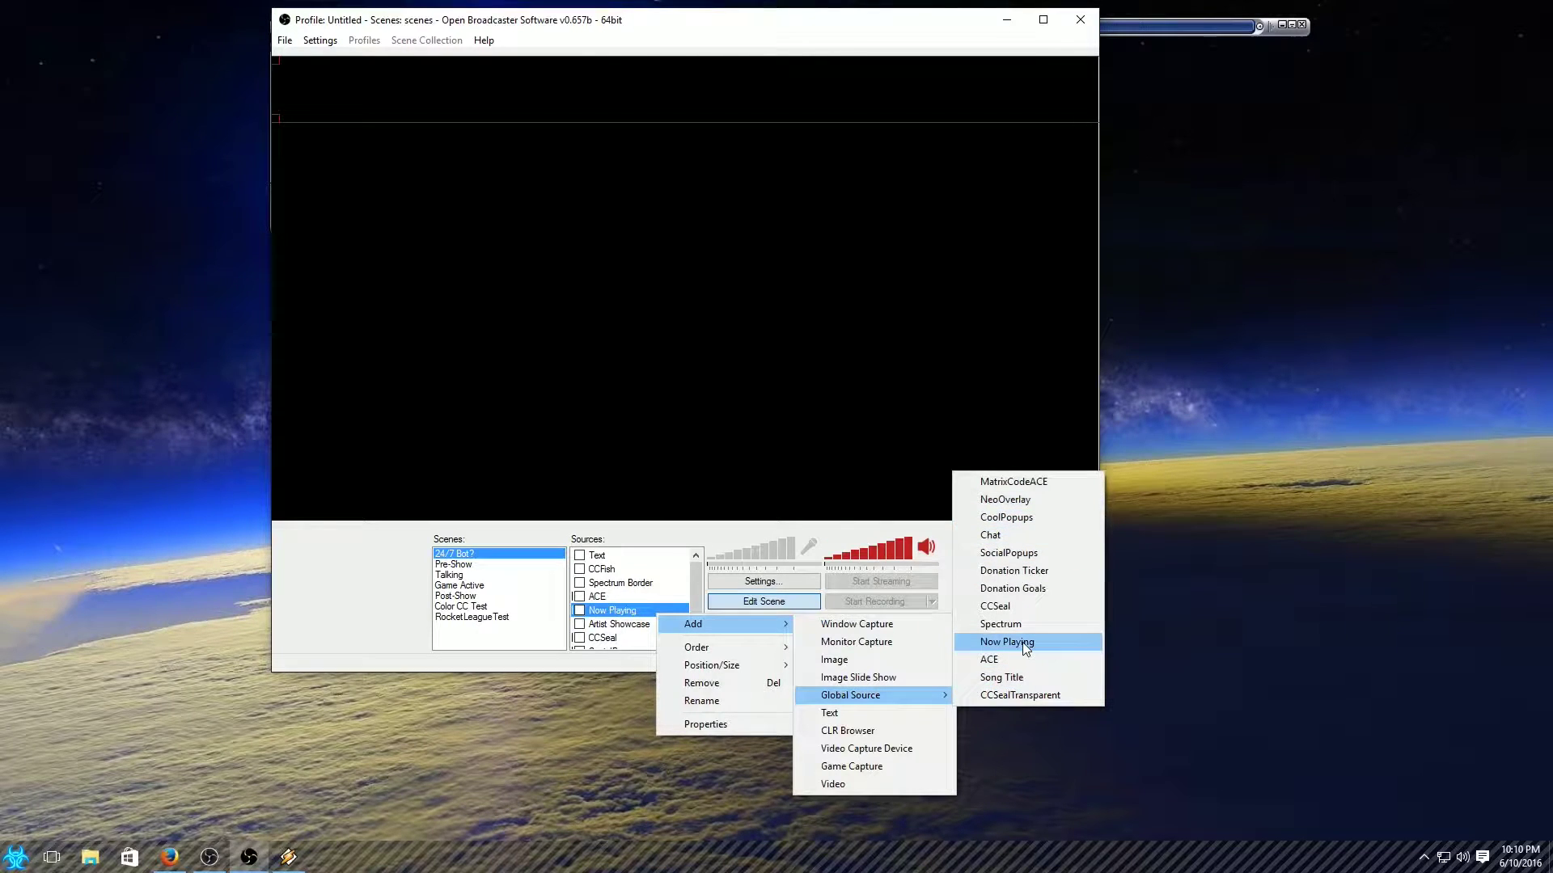
click(1127, 670)
- Add a source named Monitor Capture to the 24/7 Bot? scene, capturing monitor 1 with the default settings
right_click(663, 611)
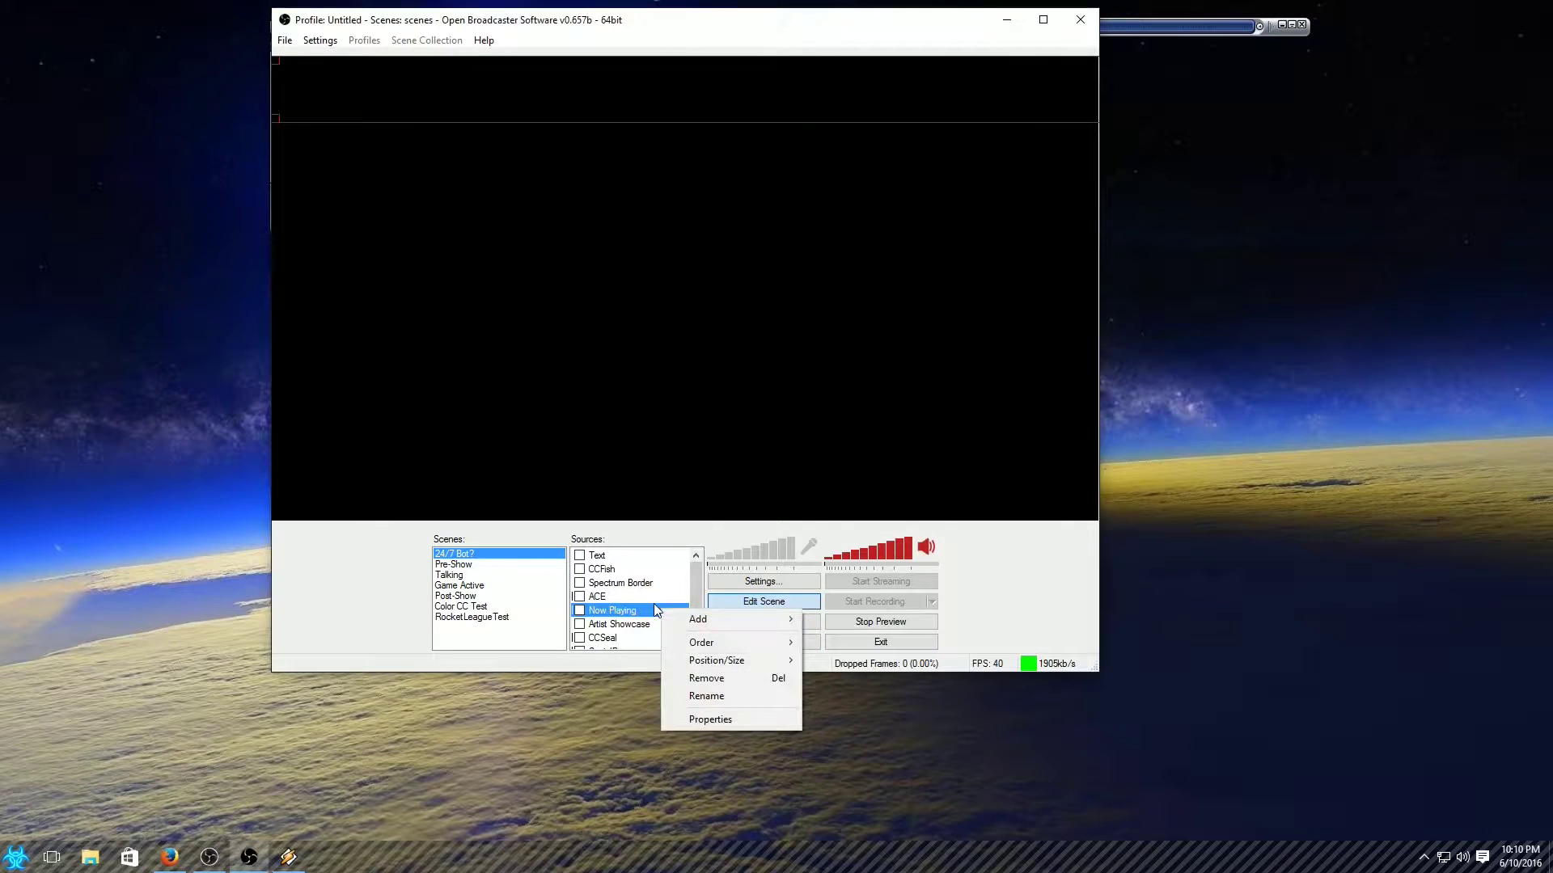
mouse_move(703, 627)
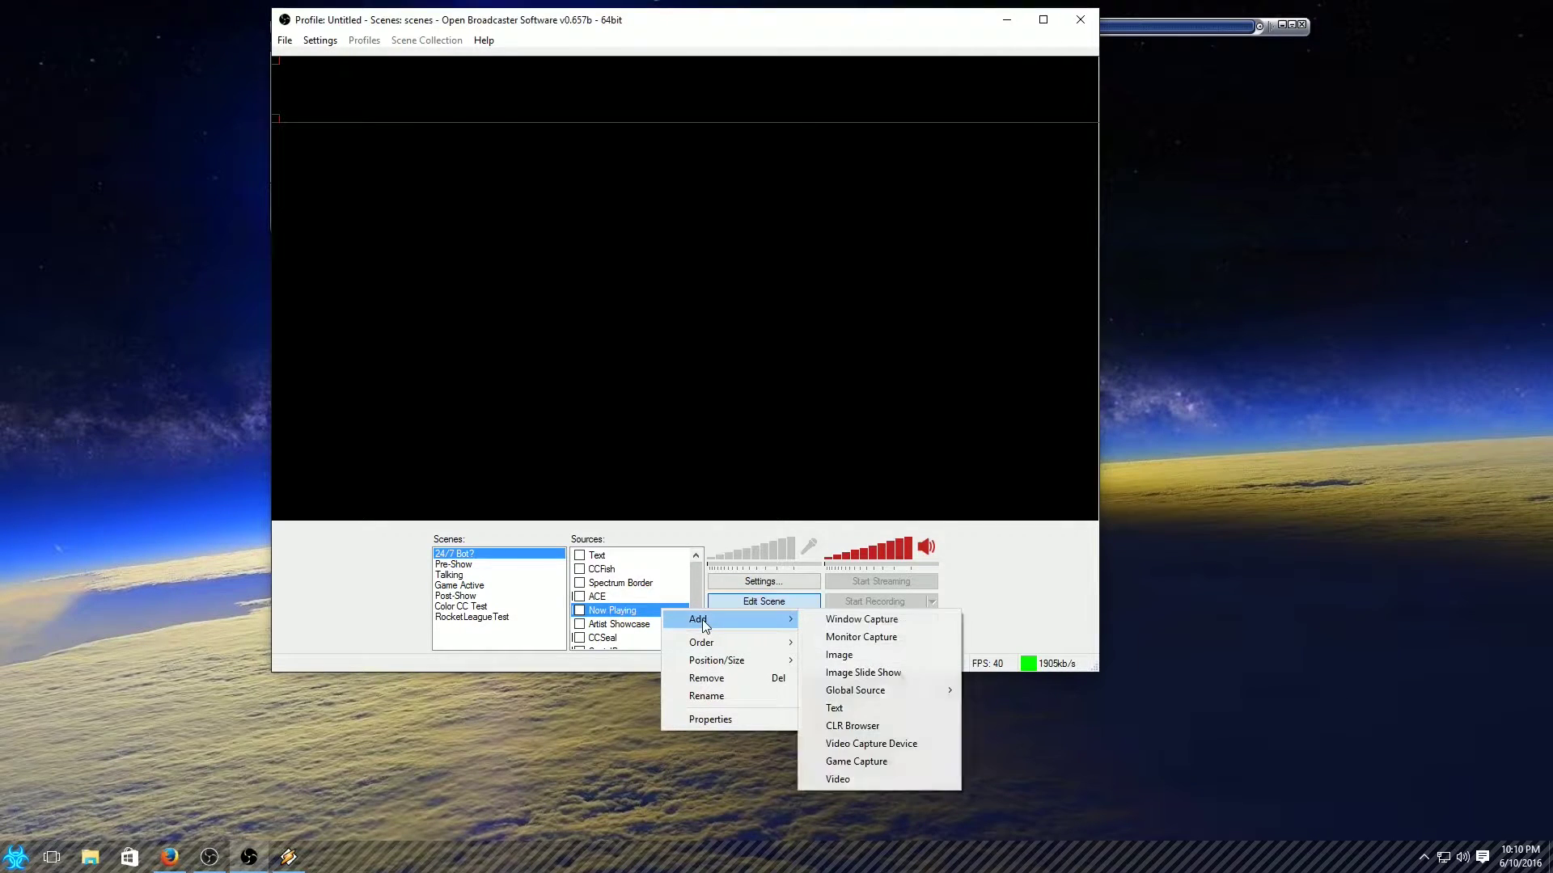
click(864, 637)
click(821, 444)
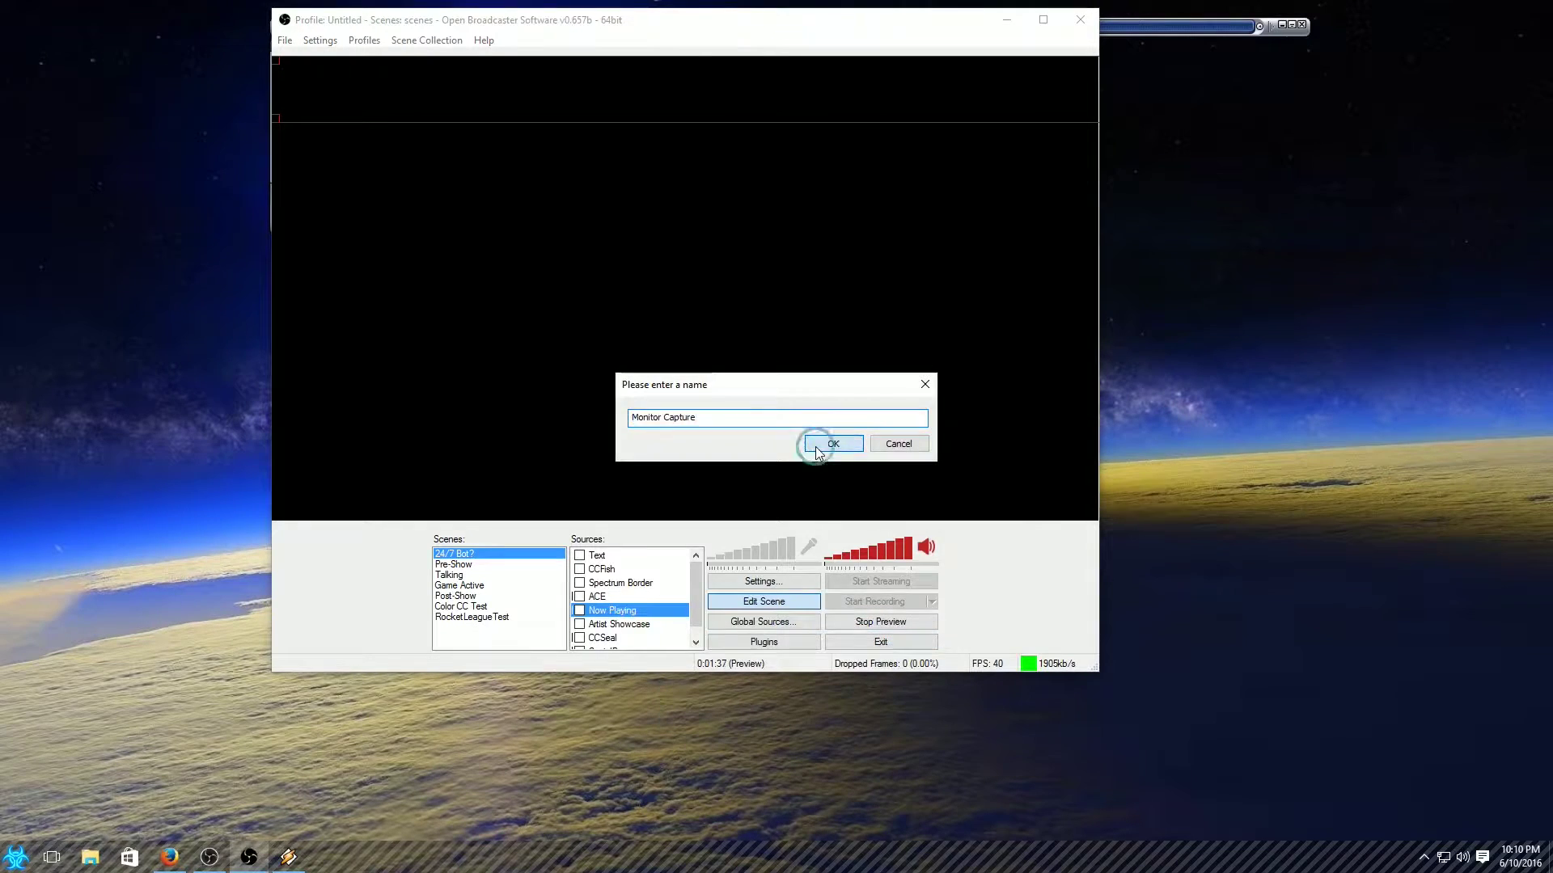
click(933, 649)
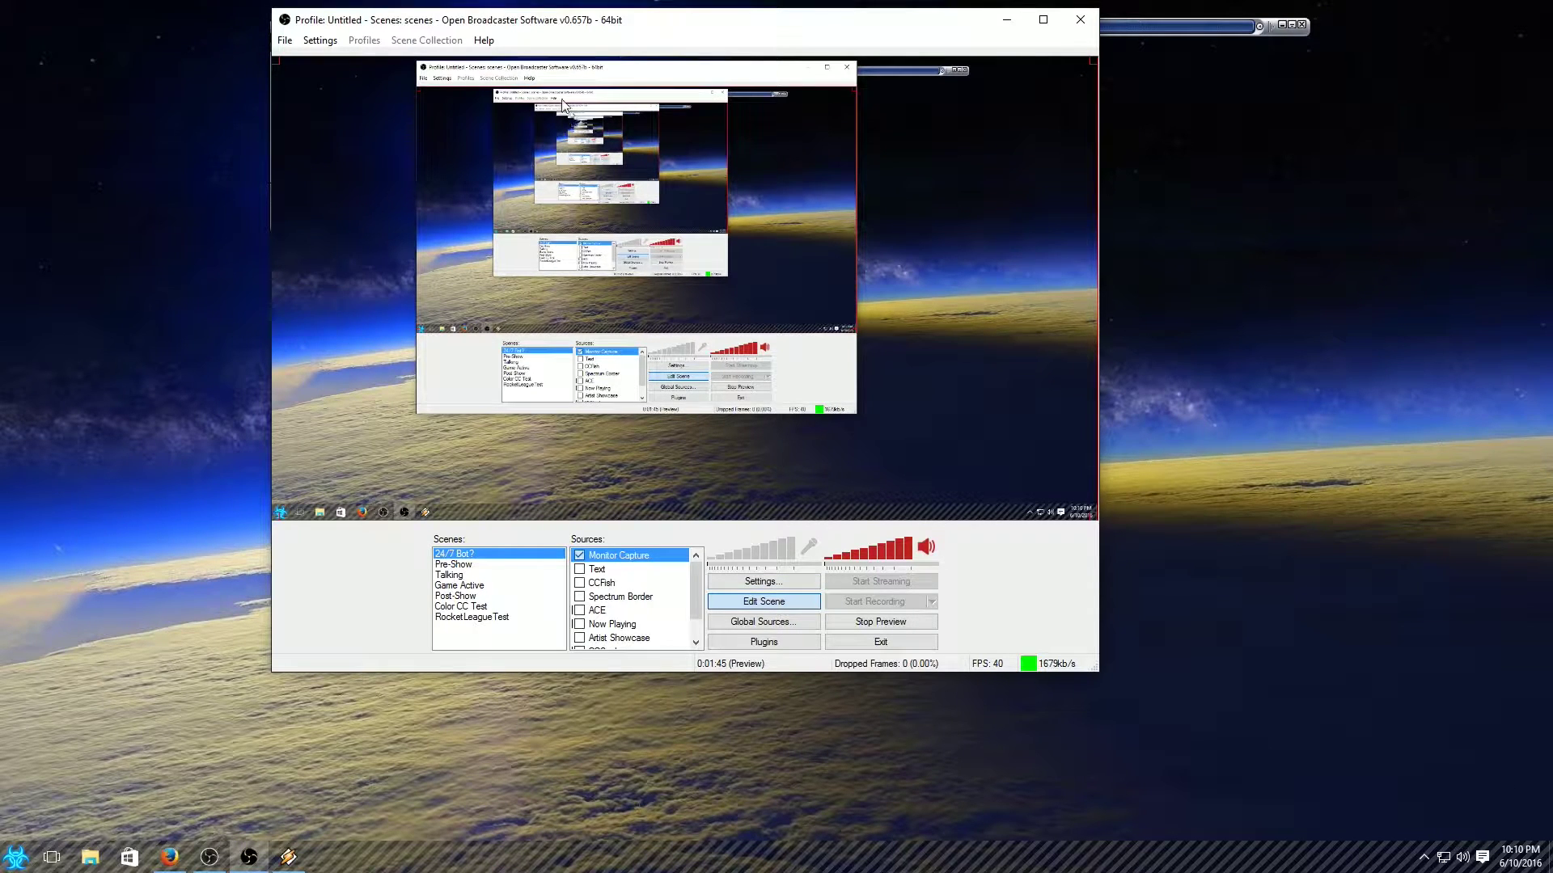
- Remove the Monitor Capture source from the 24/7 Bot? scene and confirm the removal
drag(622, 34, 537, 34)
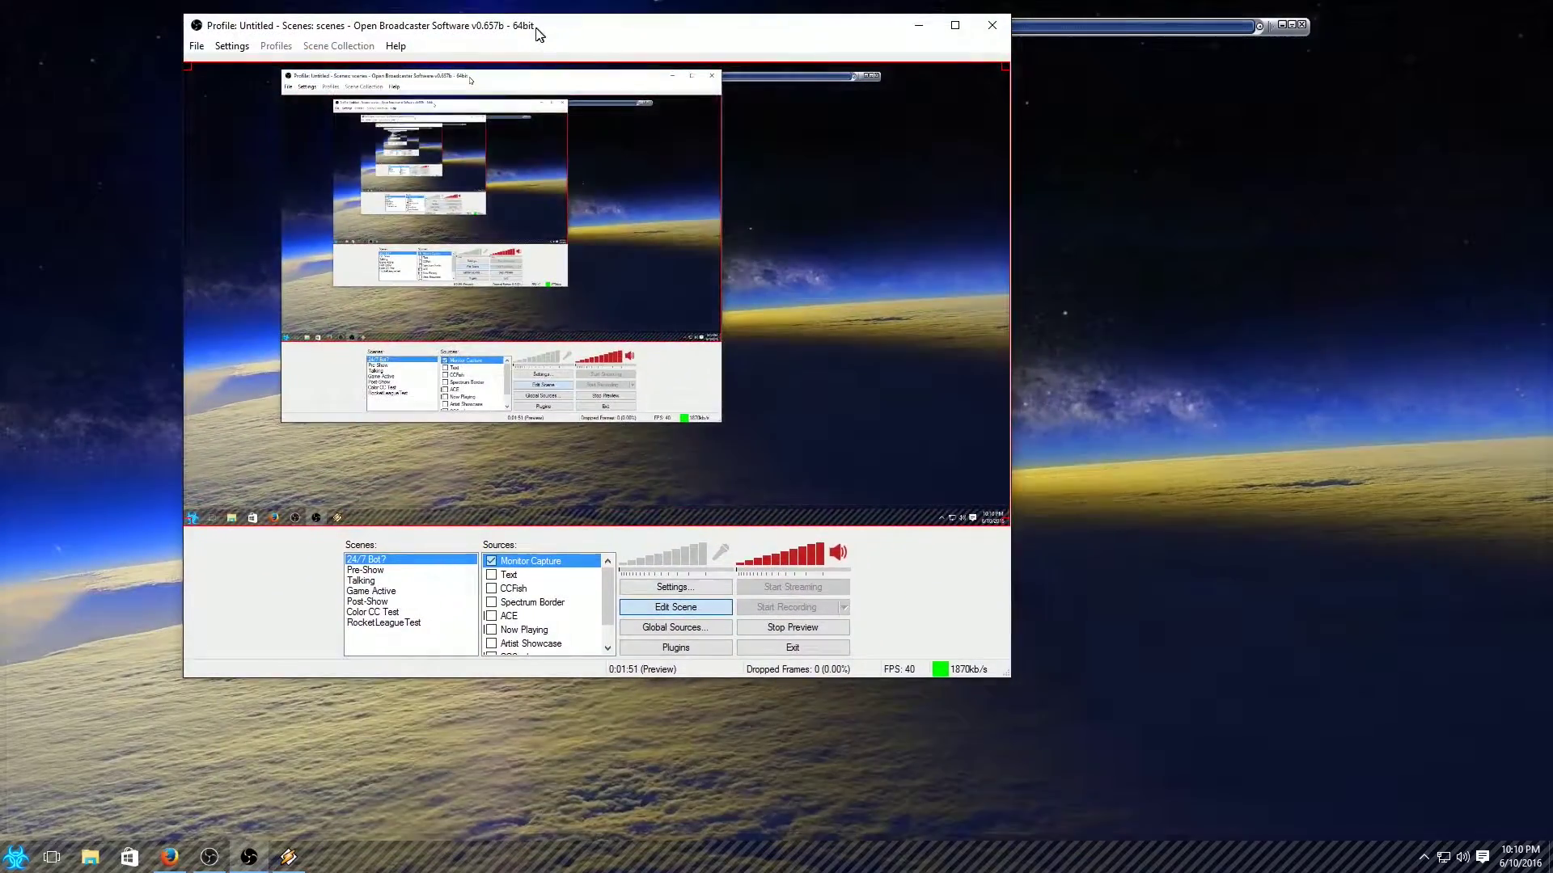
right_click(541, 567)
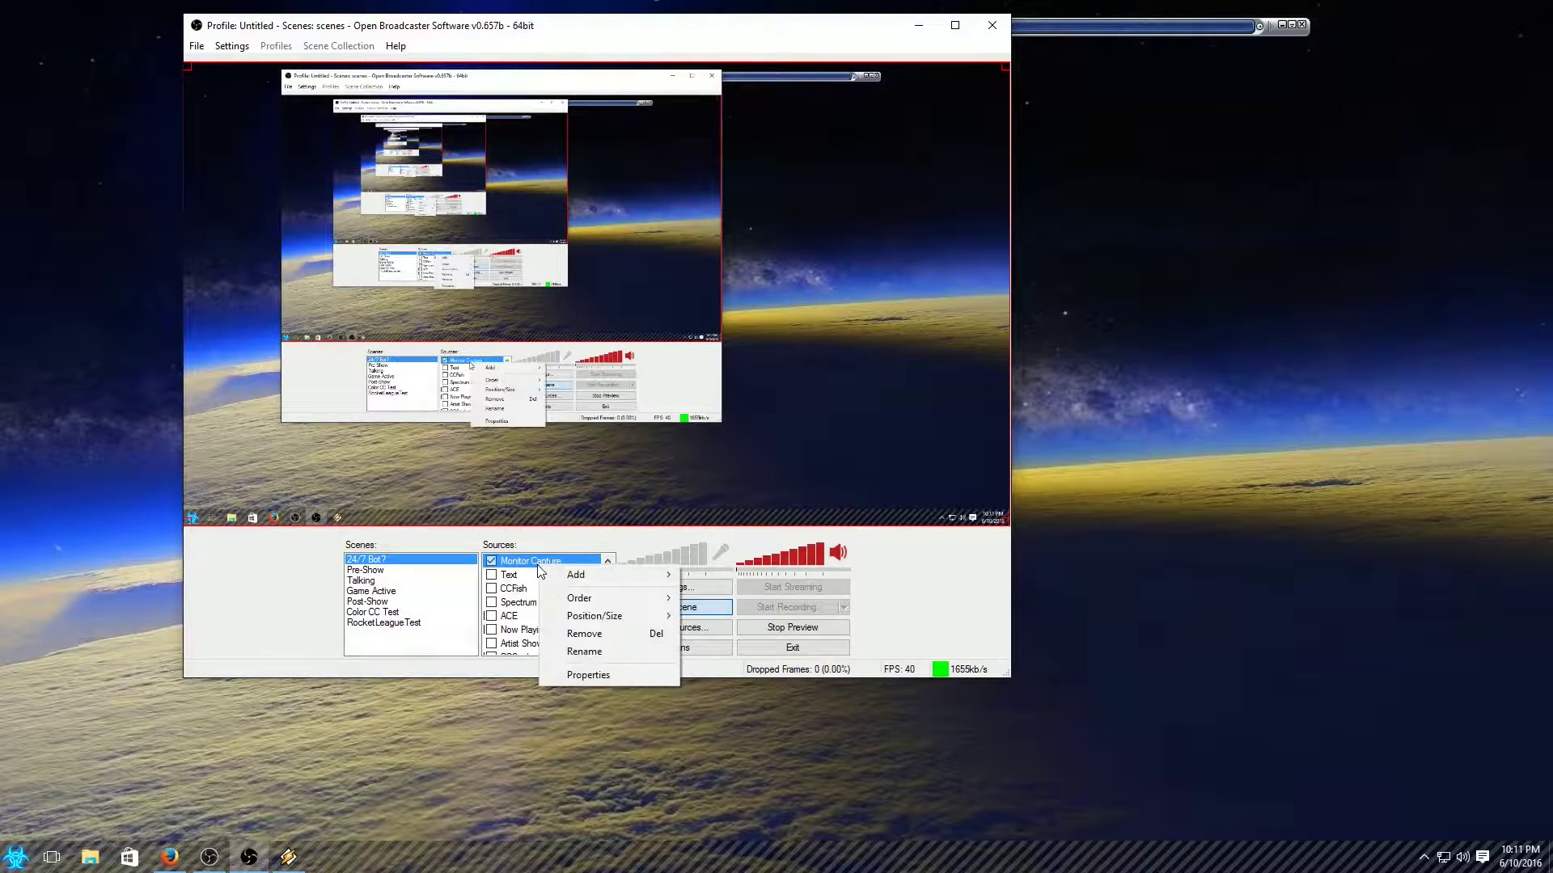
click(583, 637)
click(790, 484)
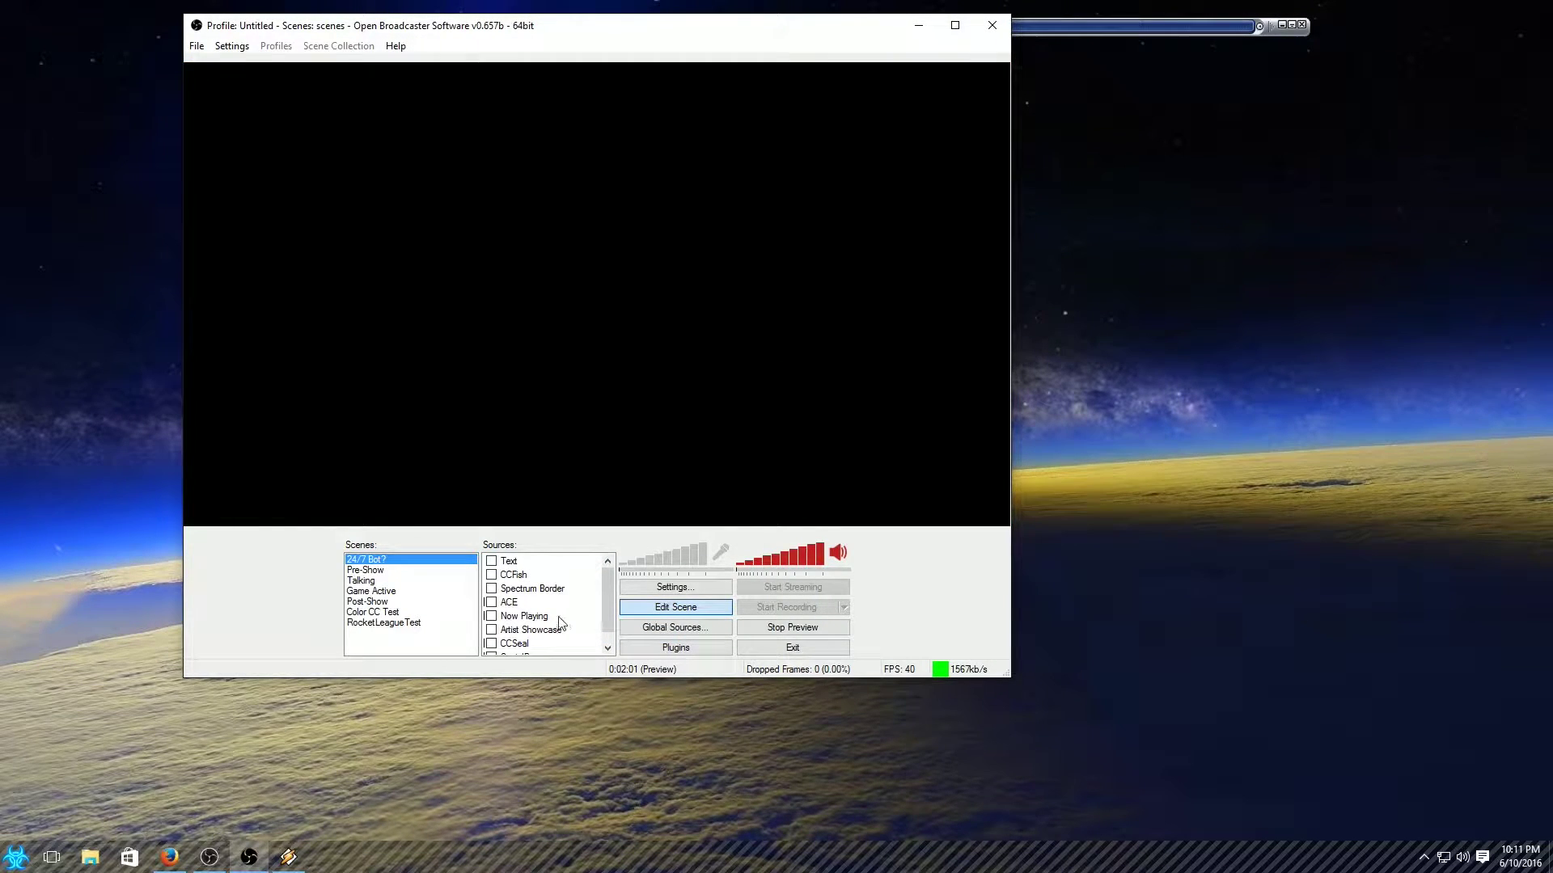
- Enable the CCFish and Text sources, switching Text off and on again to compare the preview
click(491, 575)
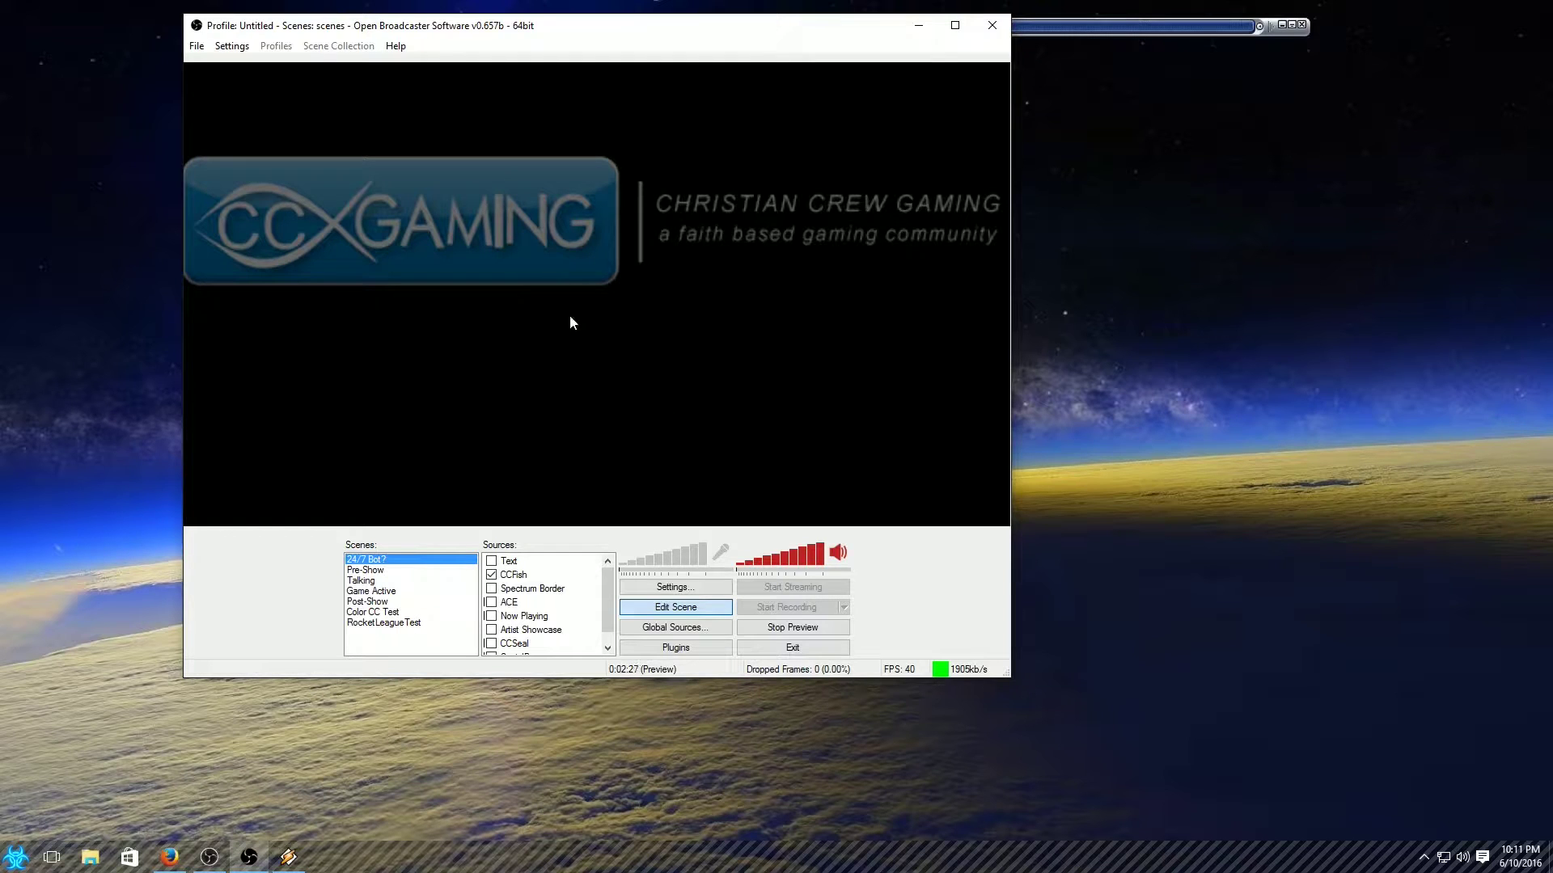
click(490, 561)
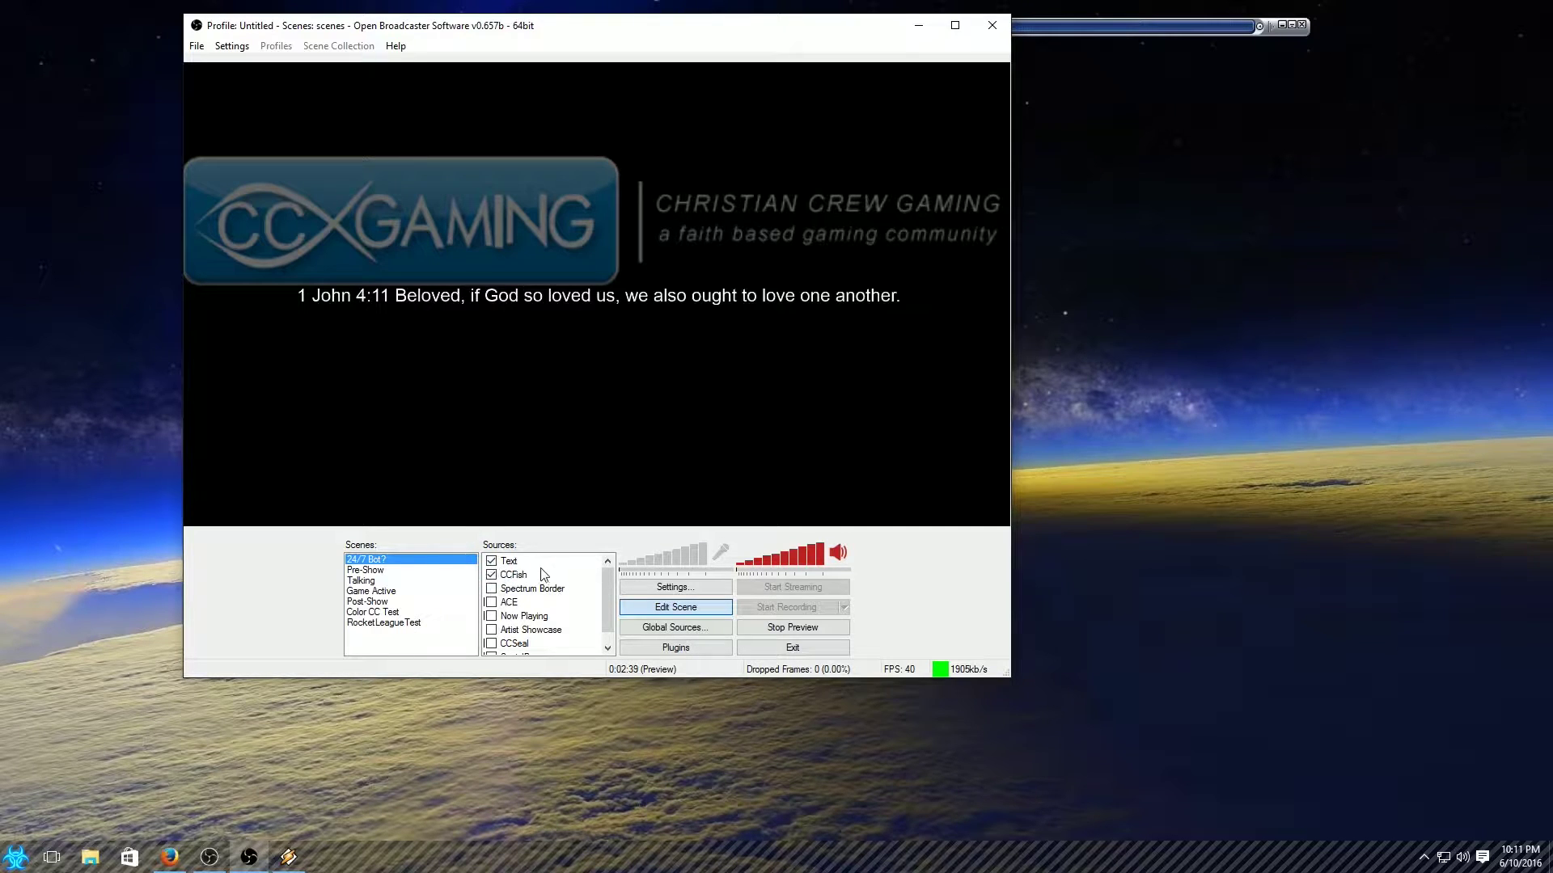
click(492, 562)
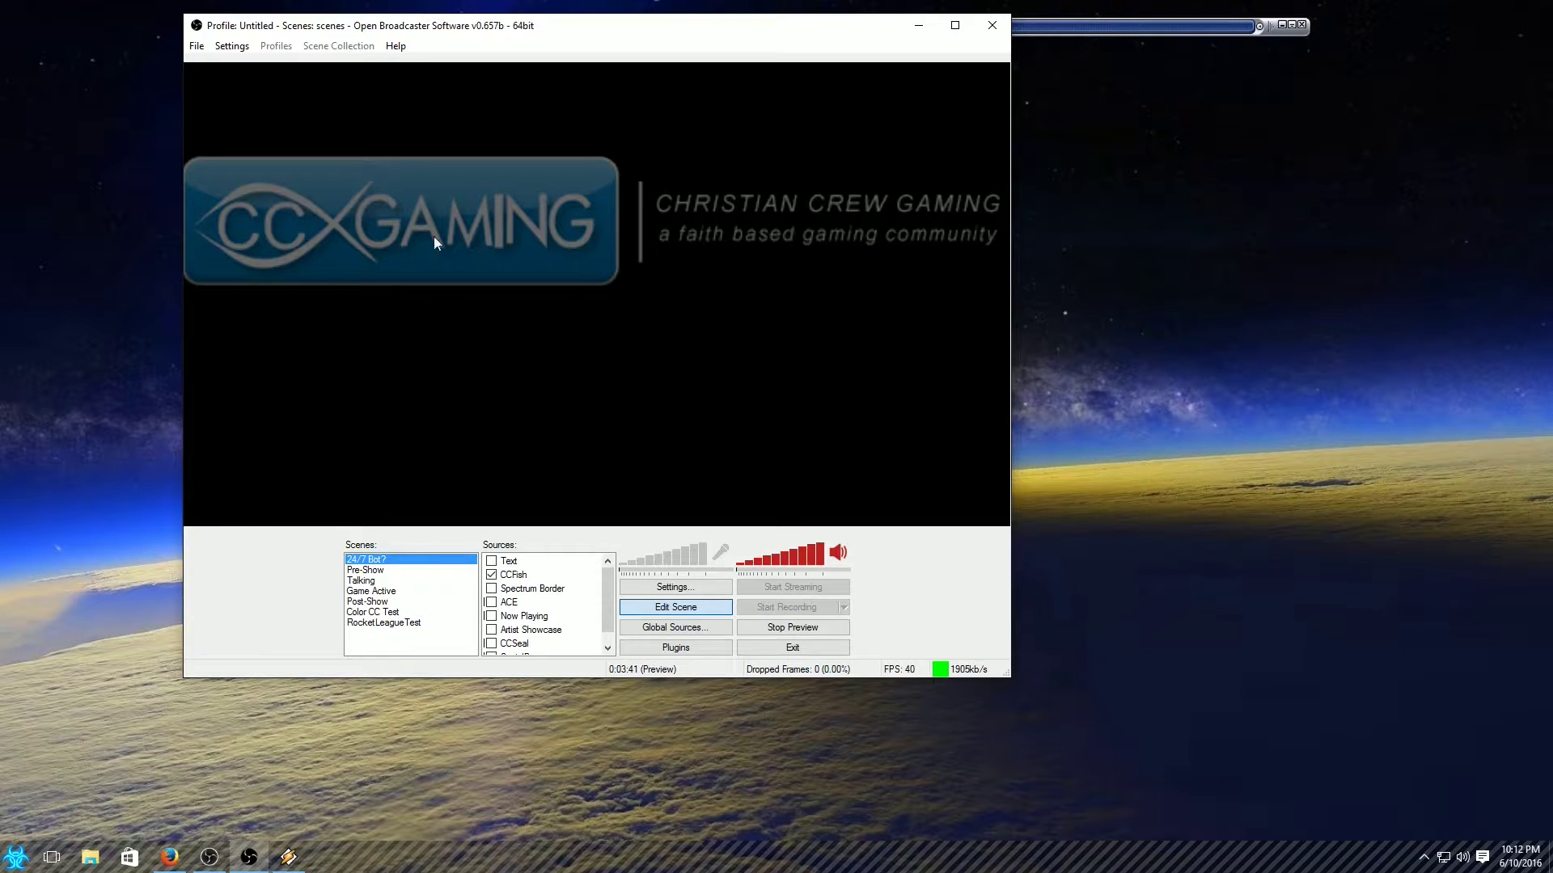
click(491, 561)
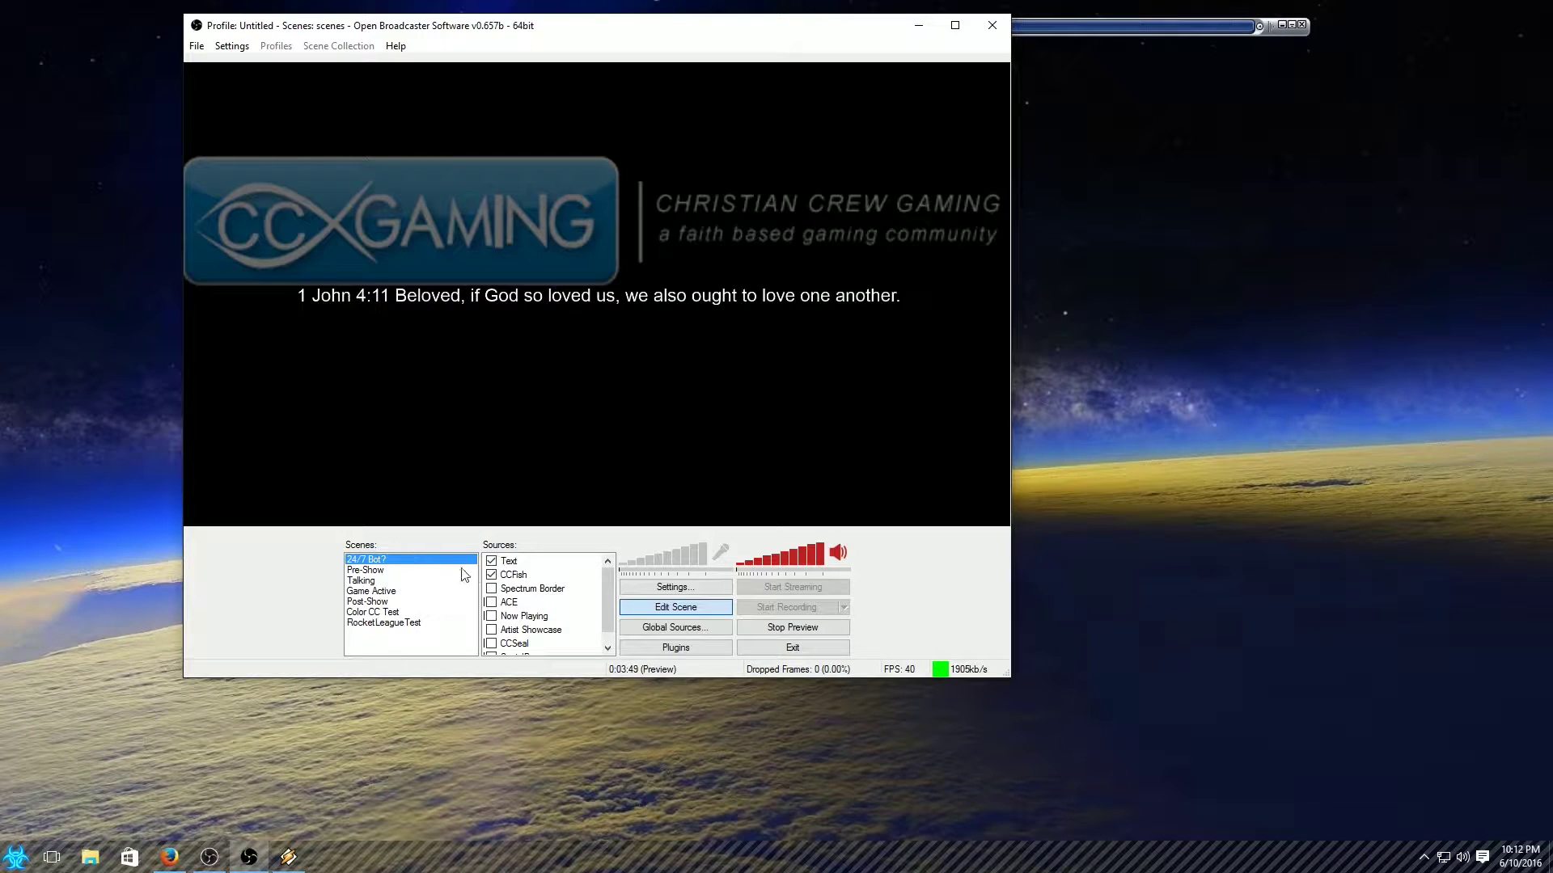
- Review the Text source's font, colour and text properties, and compare the preview with scene editing off and on
right_click(503, 562)
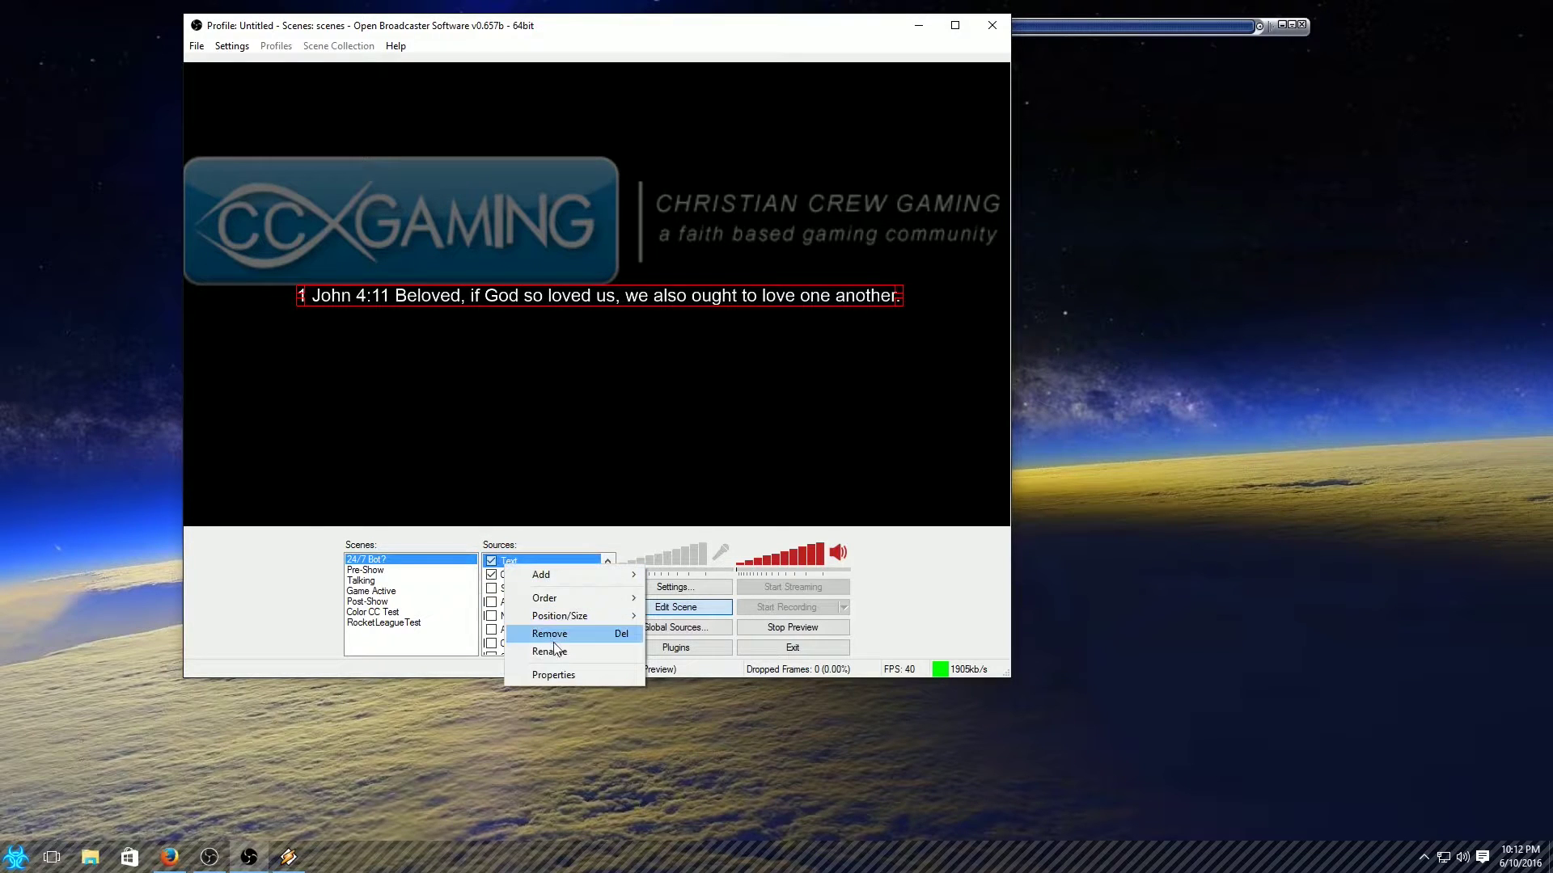
click(564, 672)
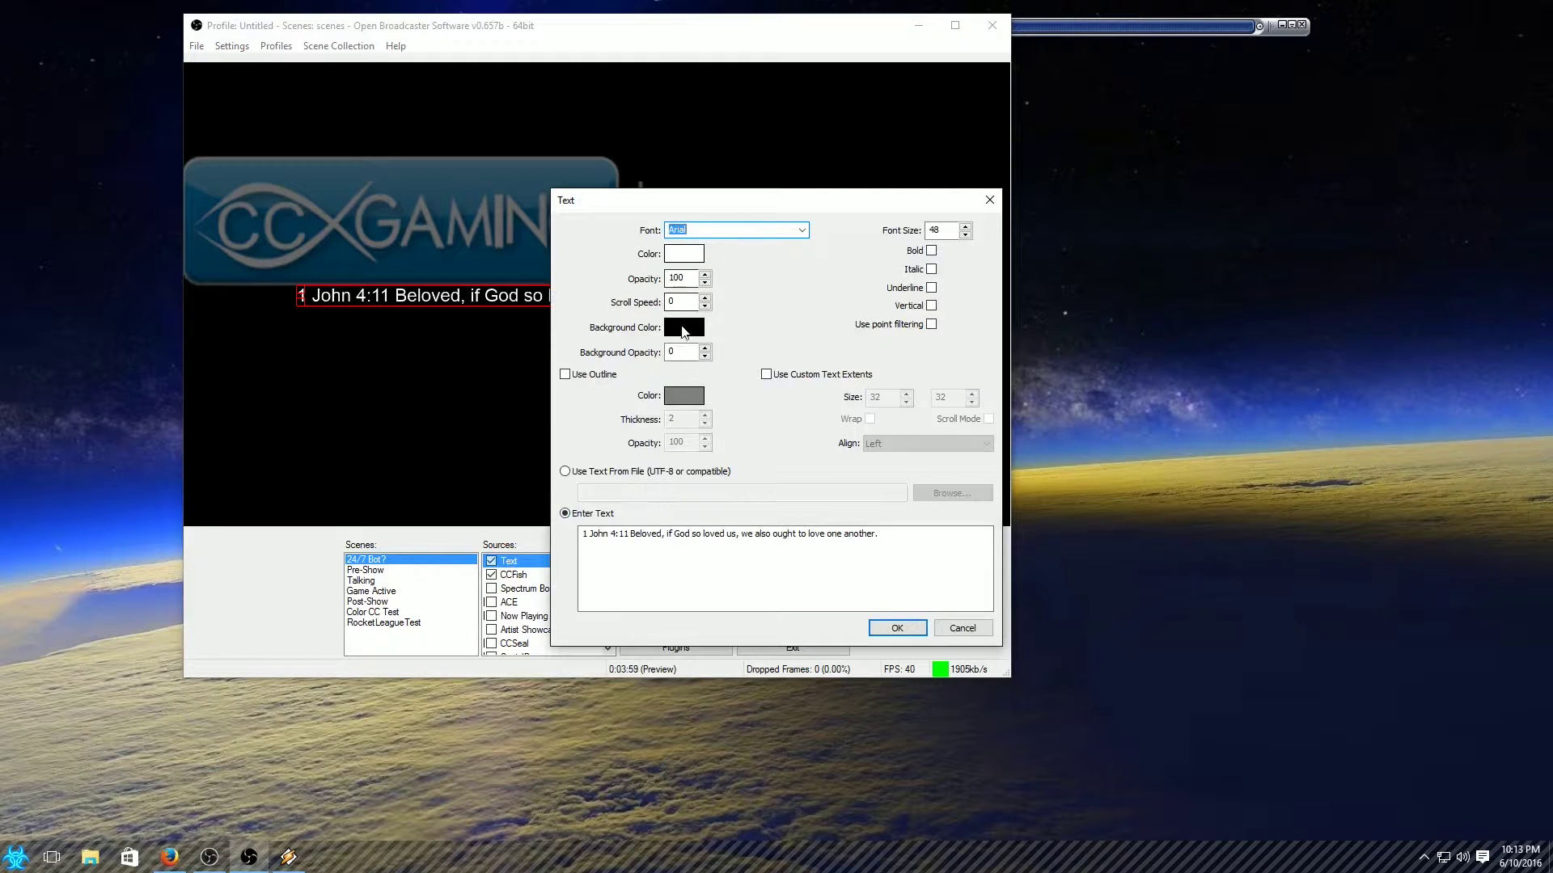
click(897, 629)
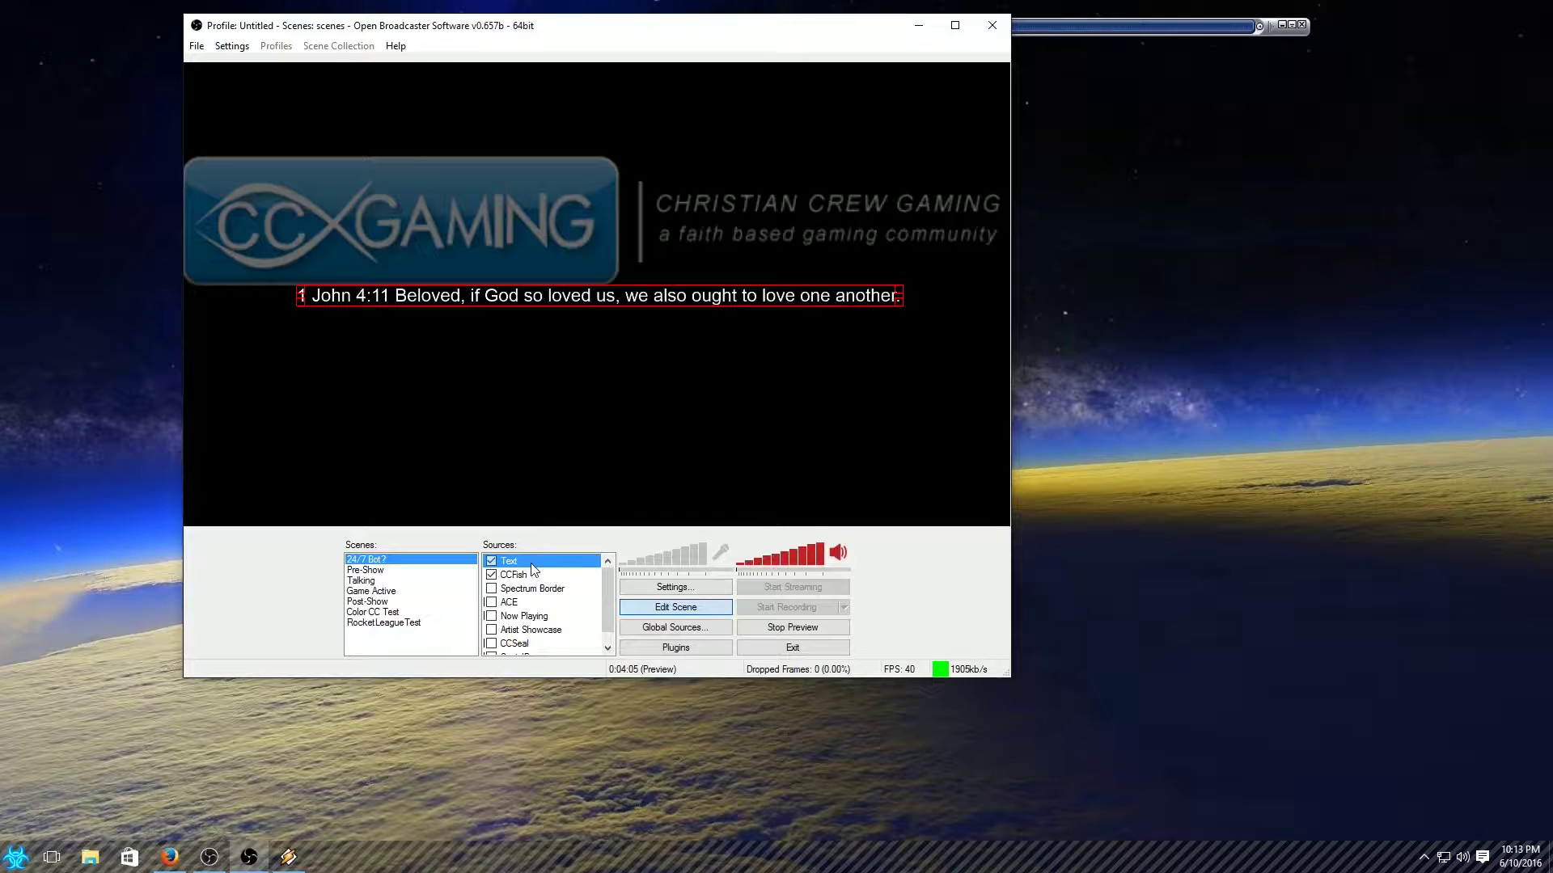
click(648, 609)
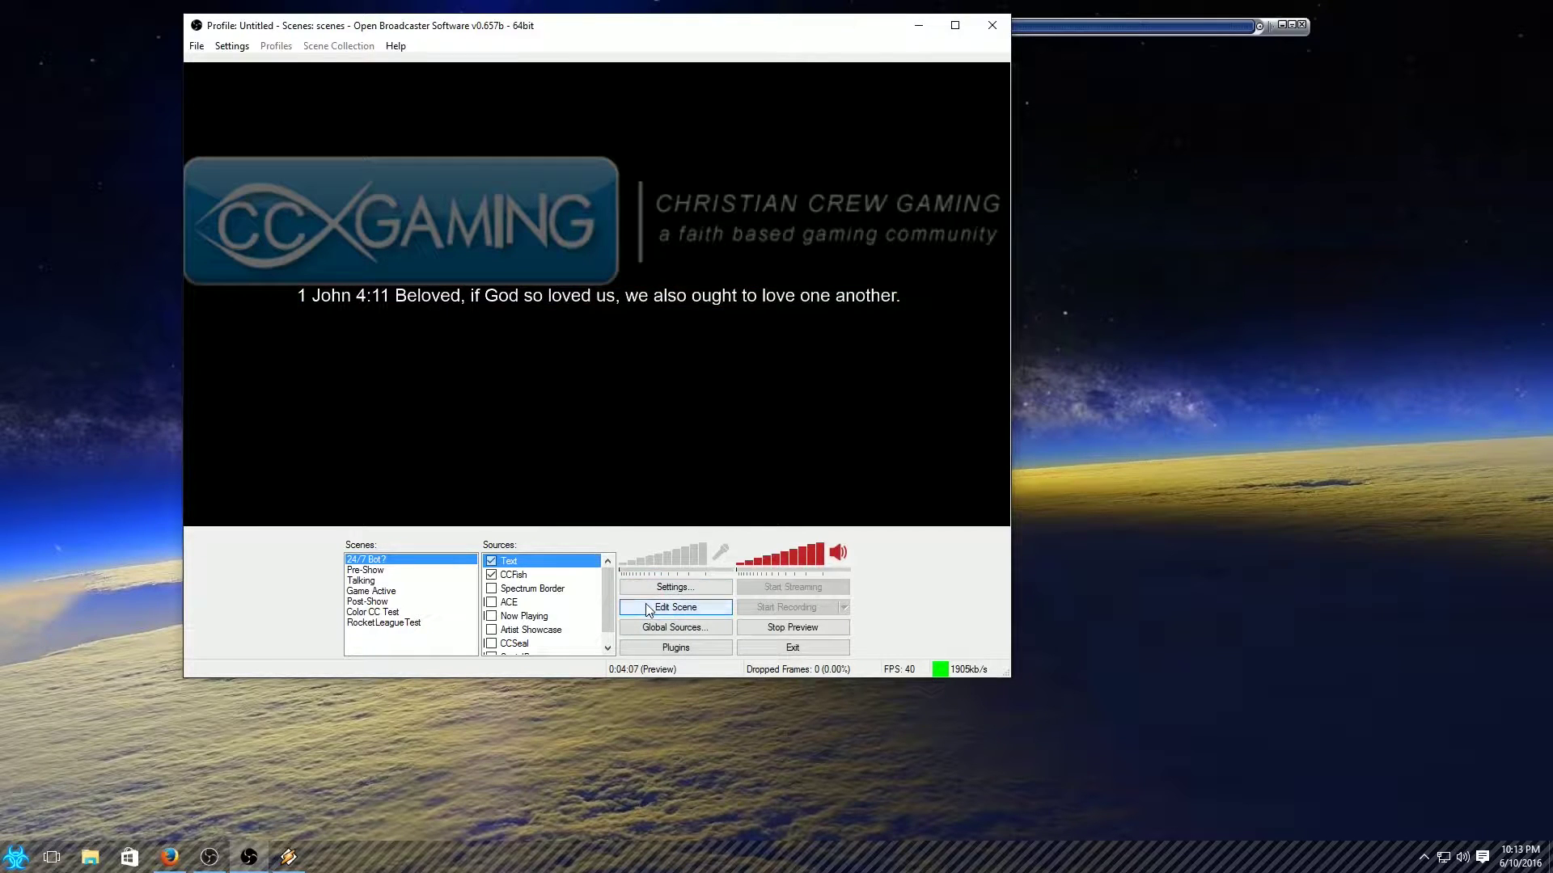
click(647, 609)
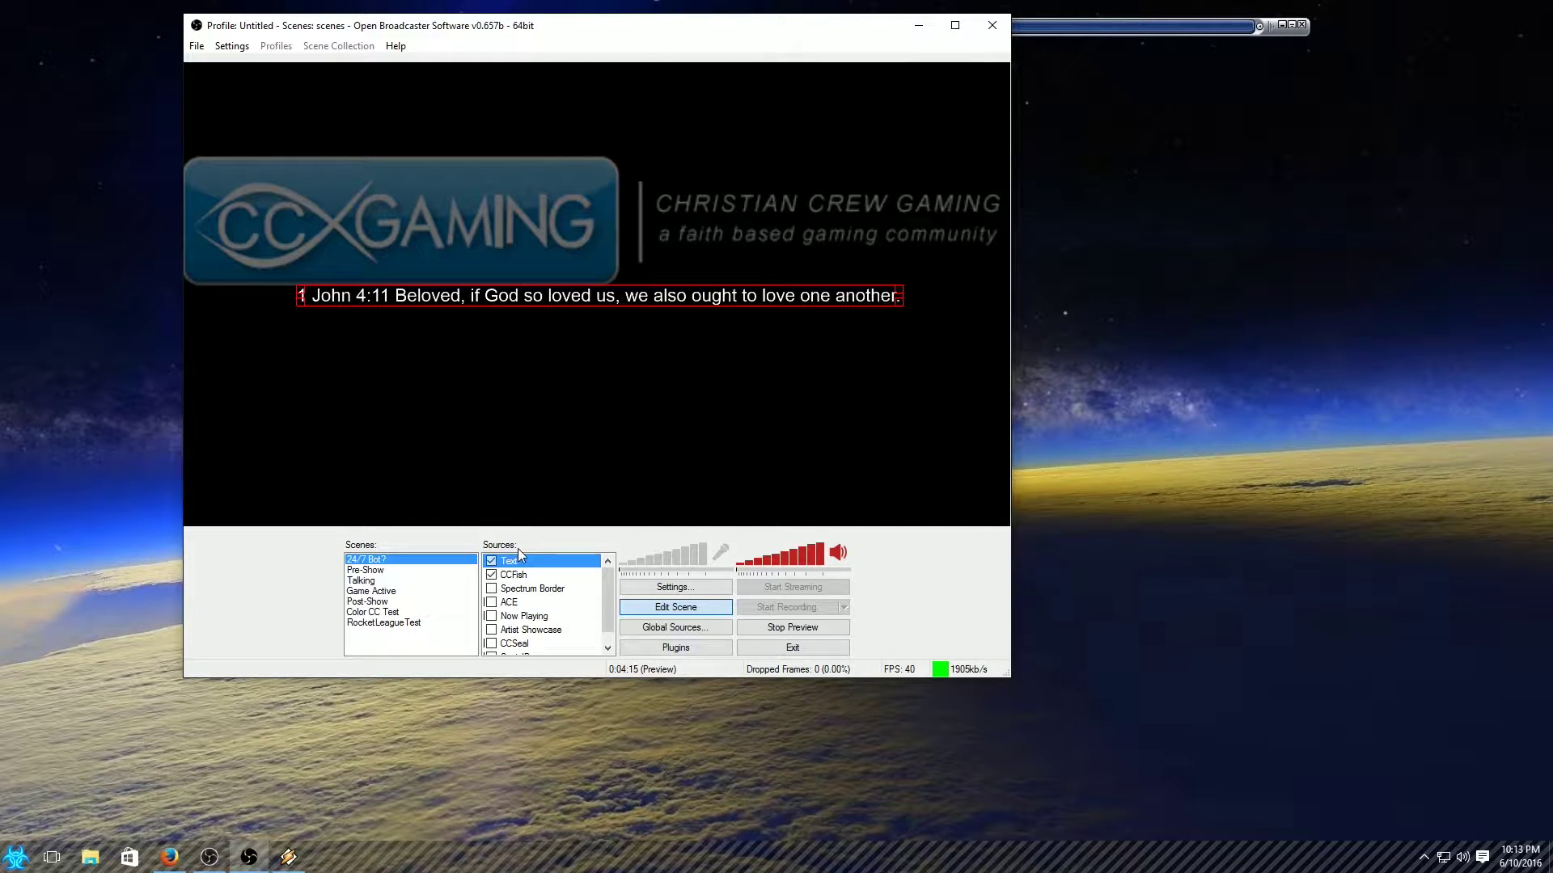
- Enable the ACE and CCSeal sources in the 24/7 Bot? scene
click(491, 603)
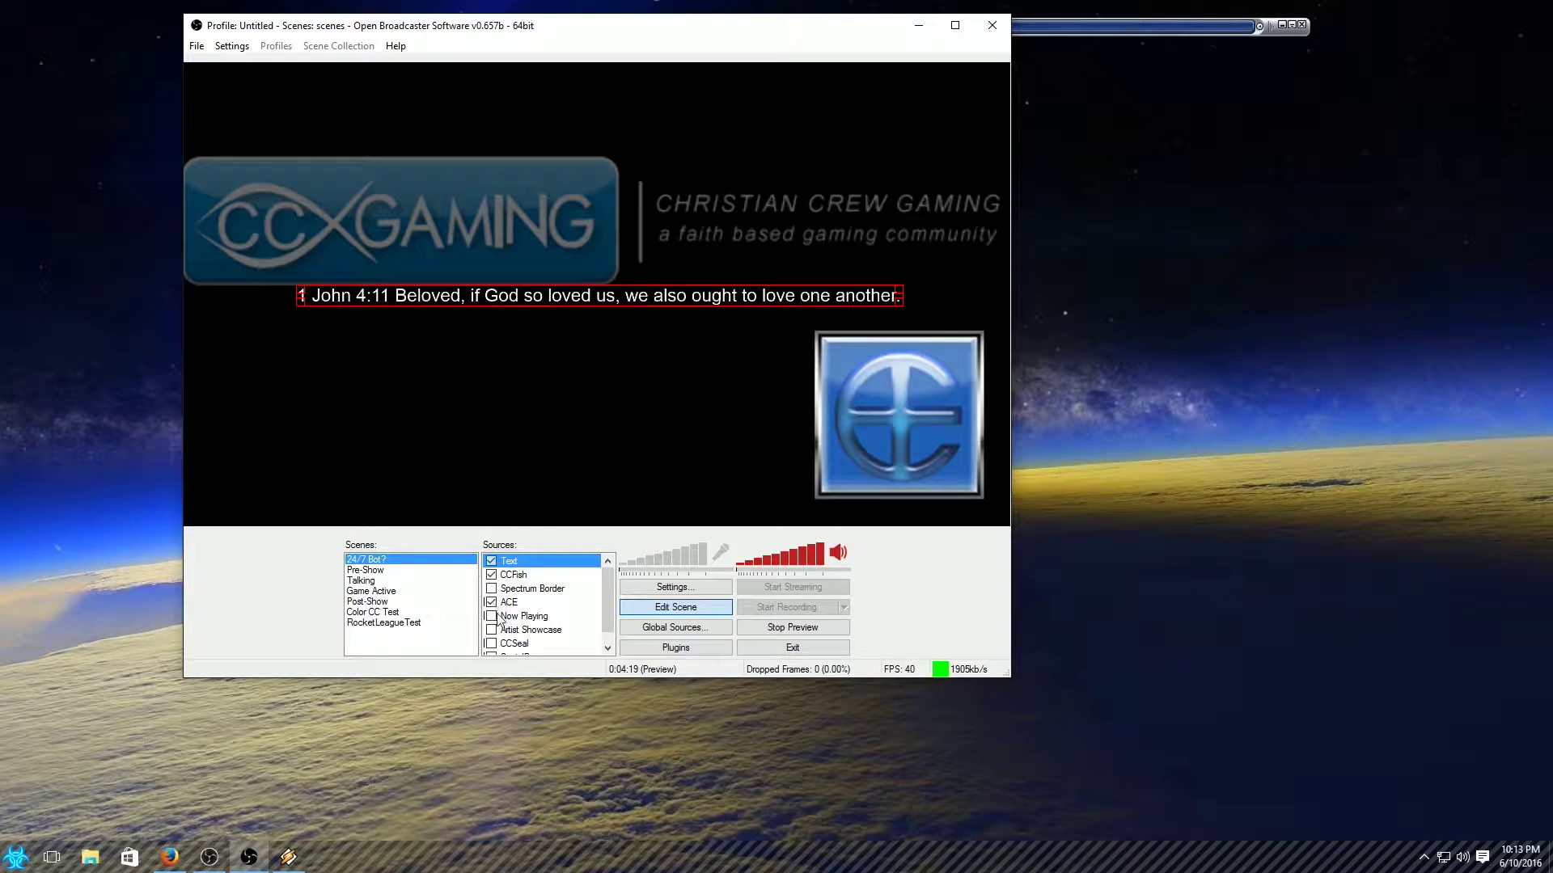
click(491, 644)
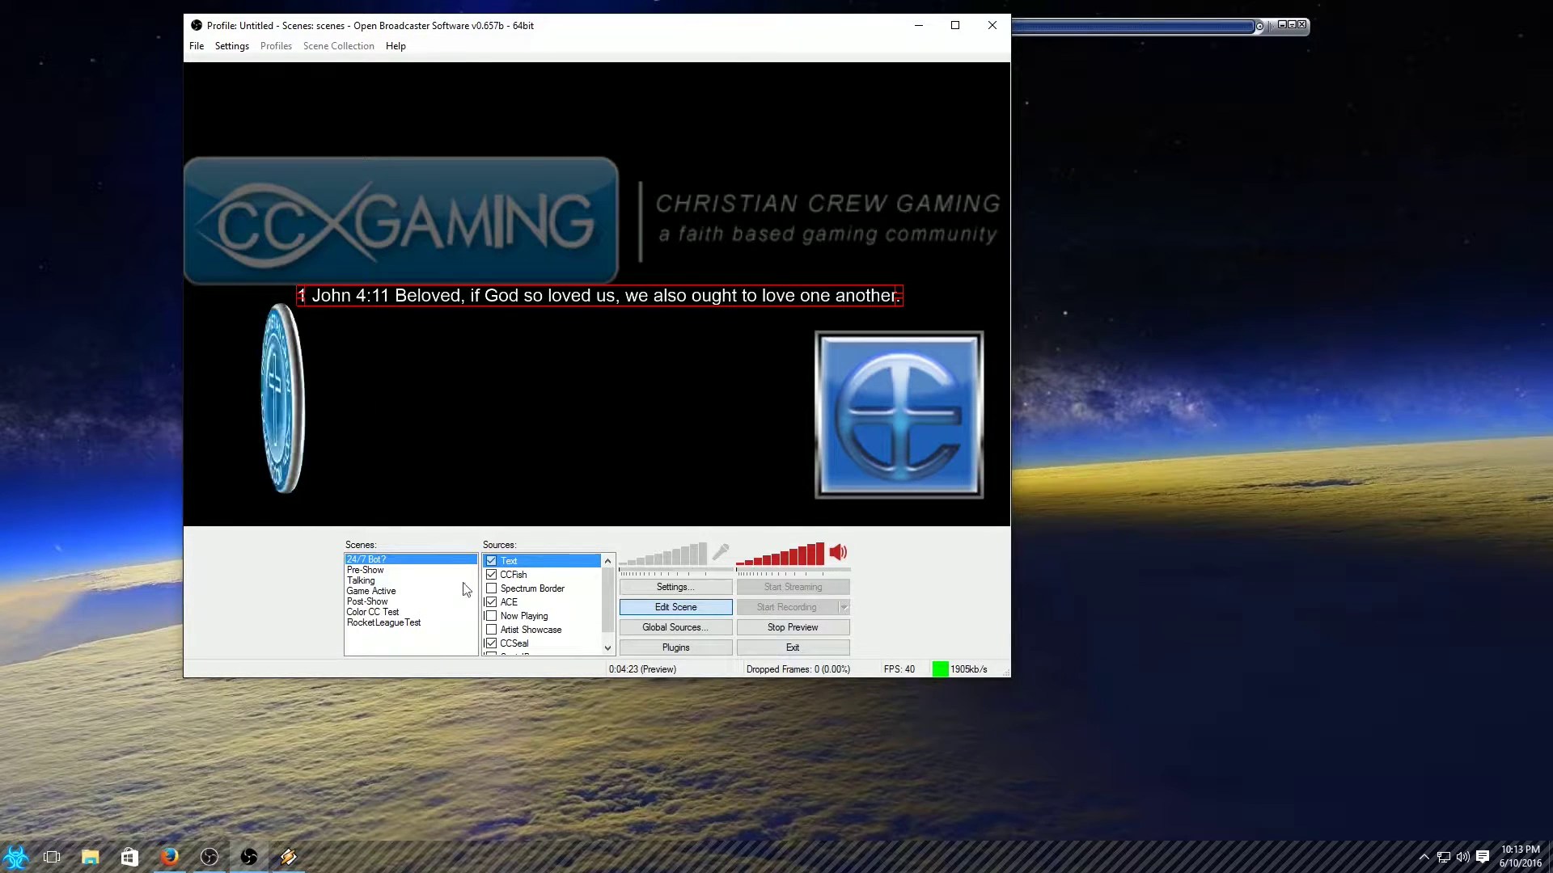
- Review the CCSeal source's video settings and playlist, and leave them without making changes
right_click(515, 644)
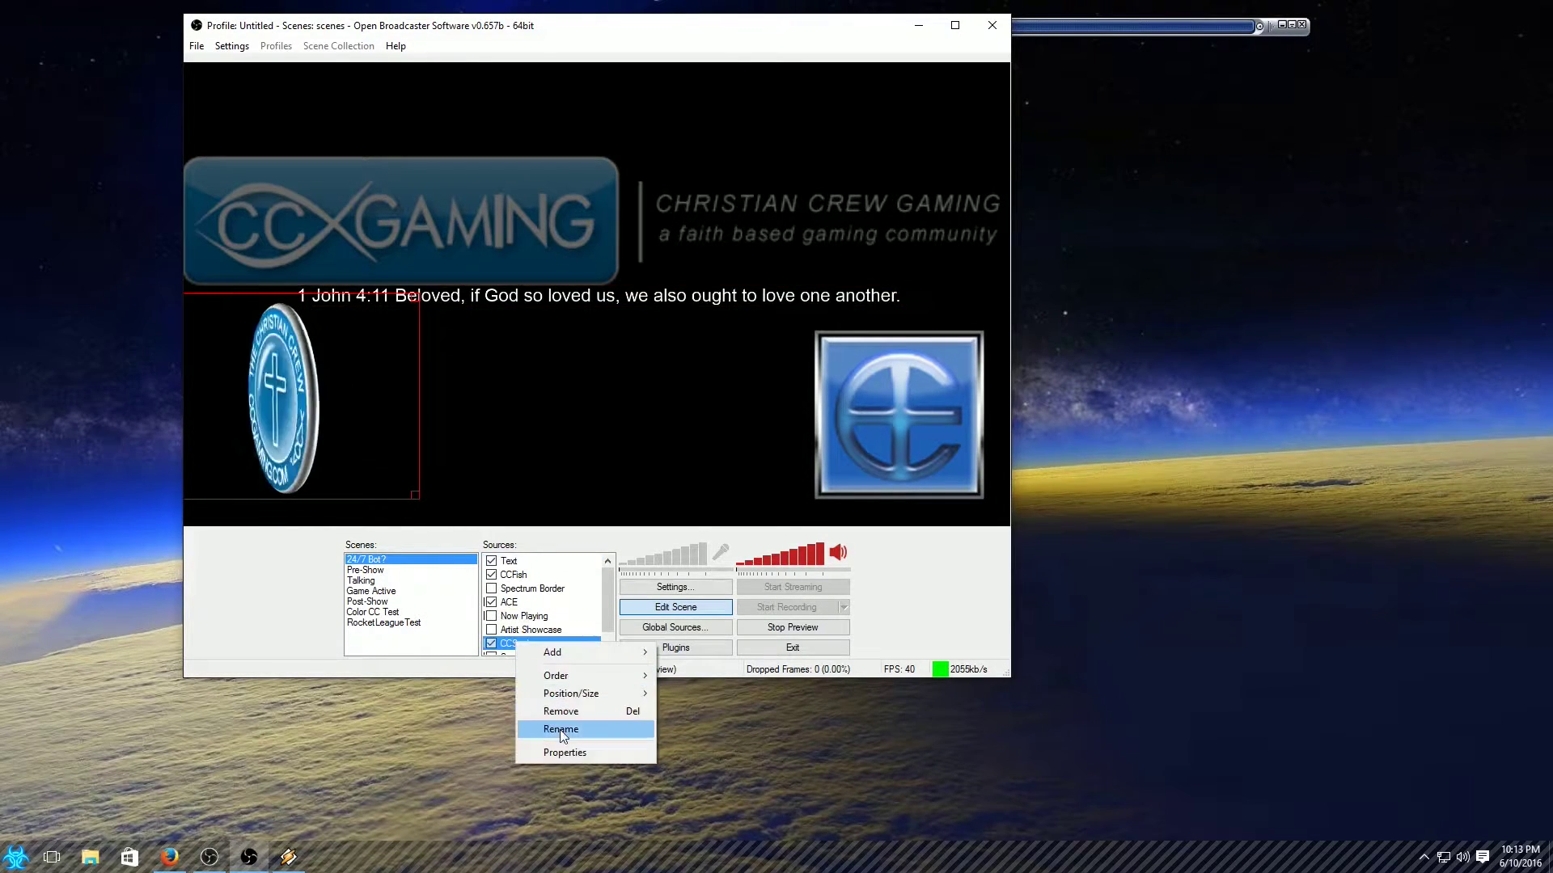
click(573, 754)
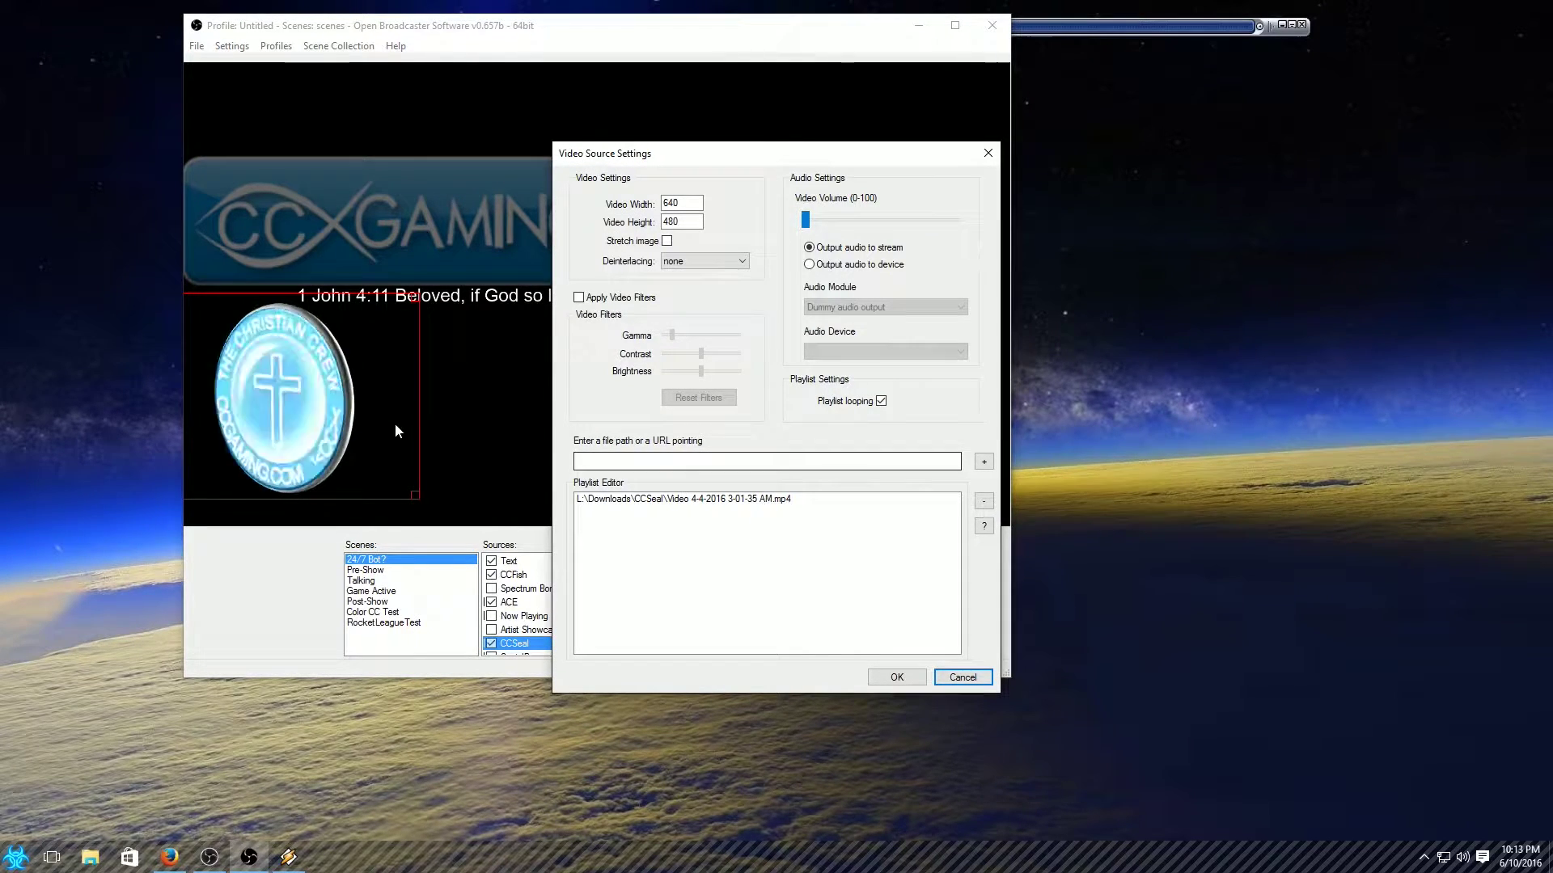
click(962, 676)
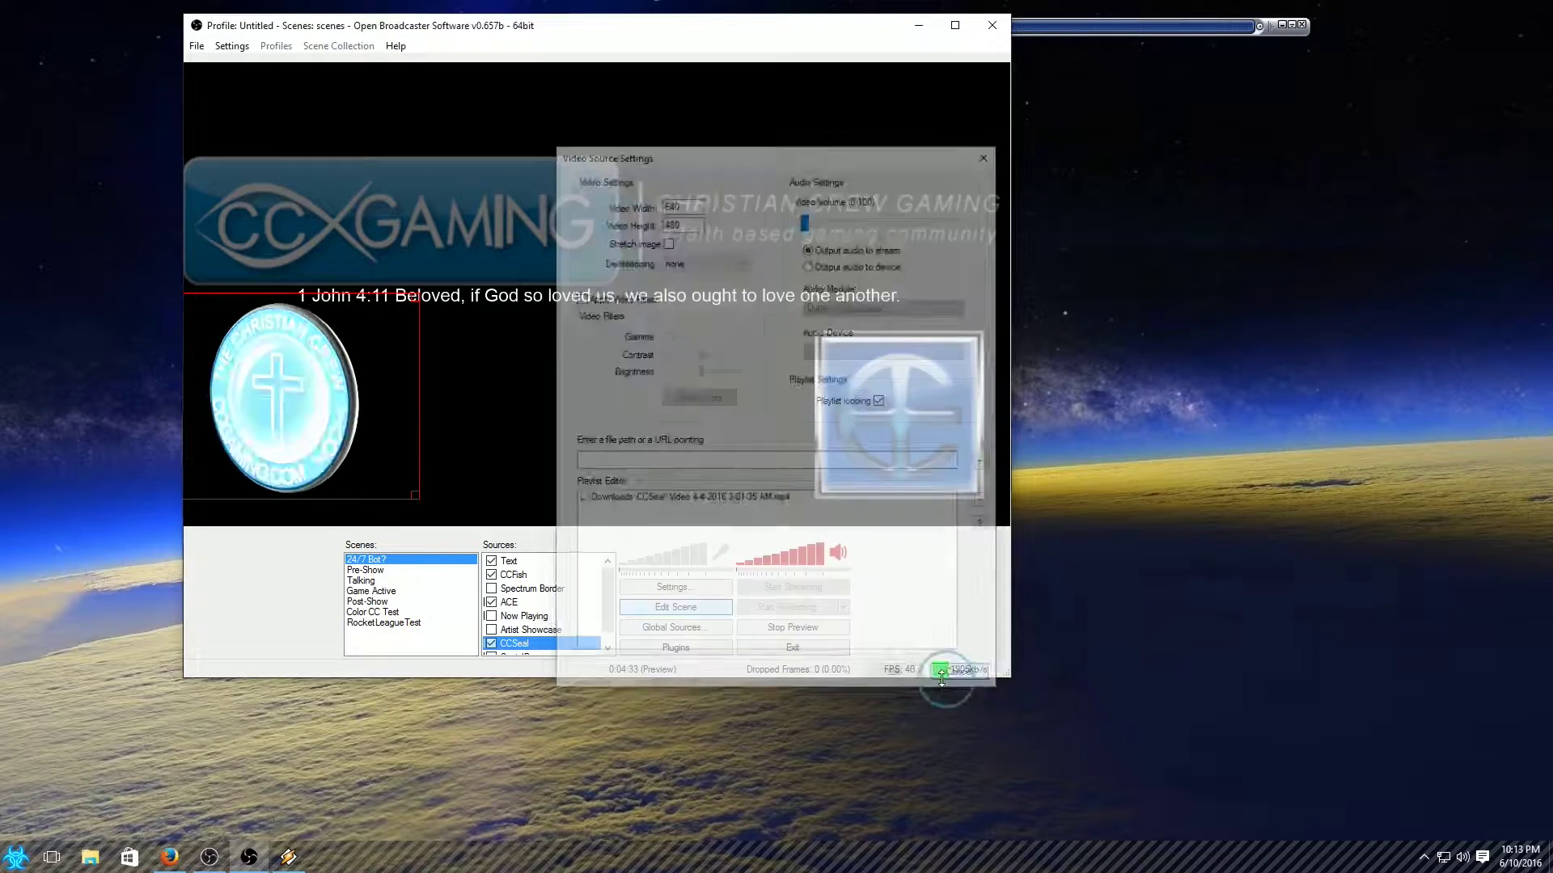
- Move the CCSeal logo slightly to the right in the preview and recheck the source's video settings and available options
drag(364, 469, 403, 471)
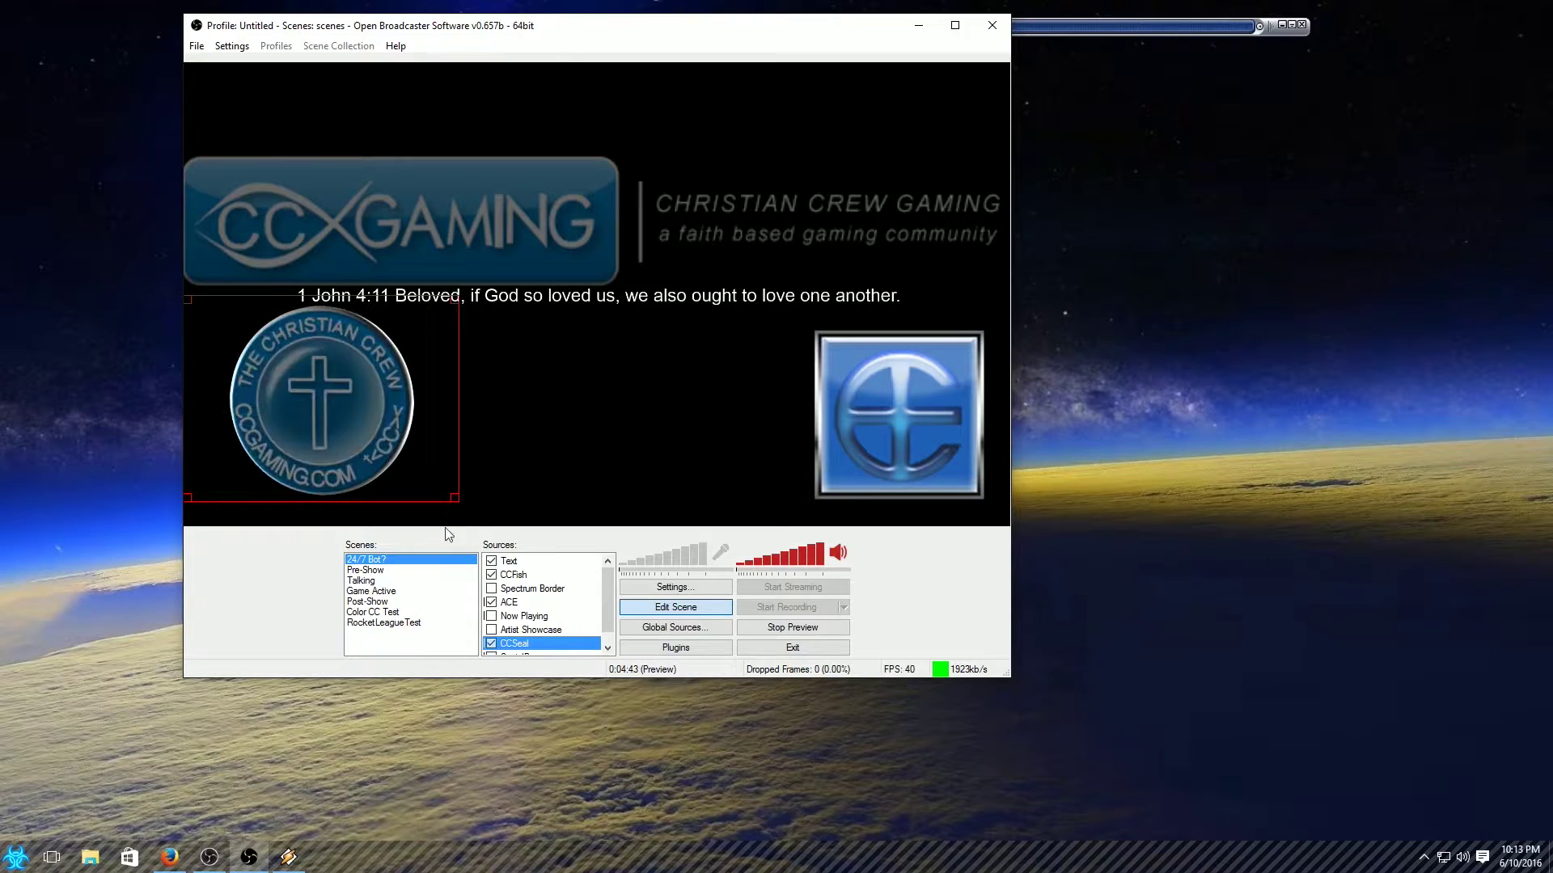
right_click(511, 644)
click(582, 754)
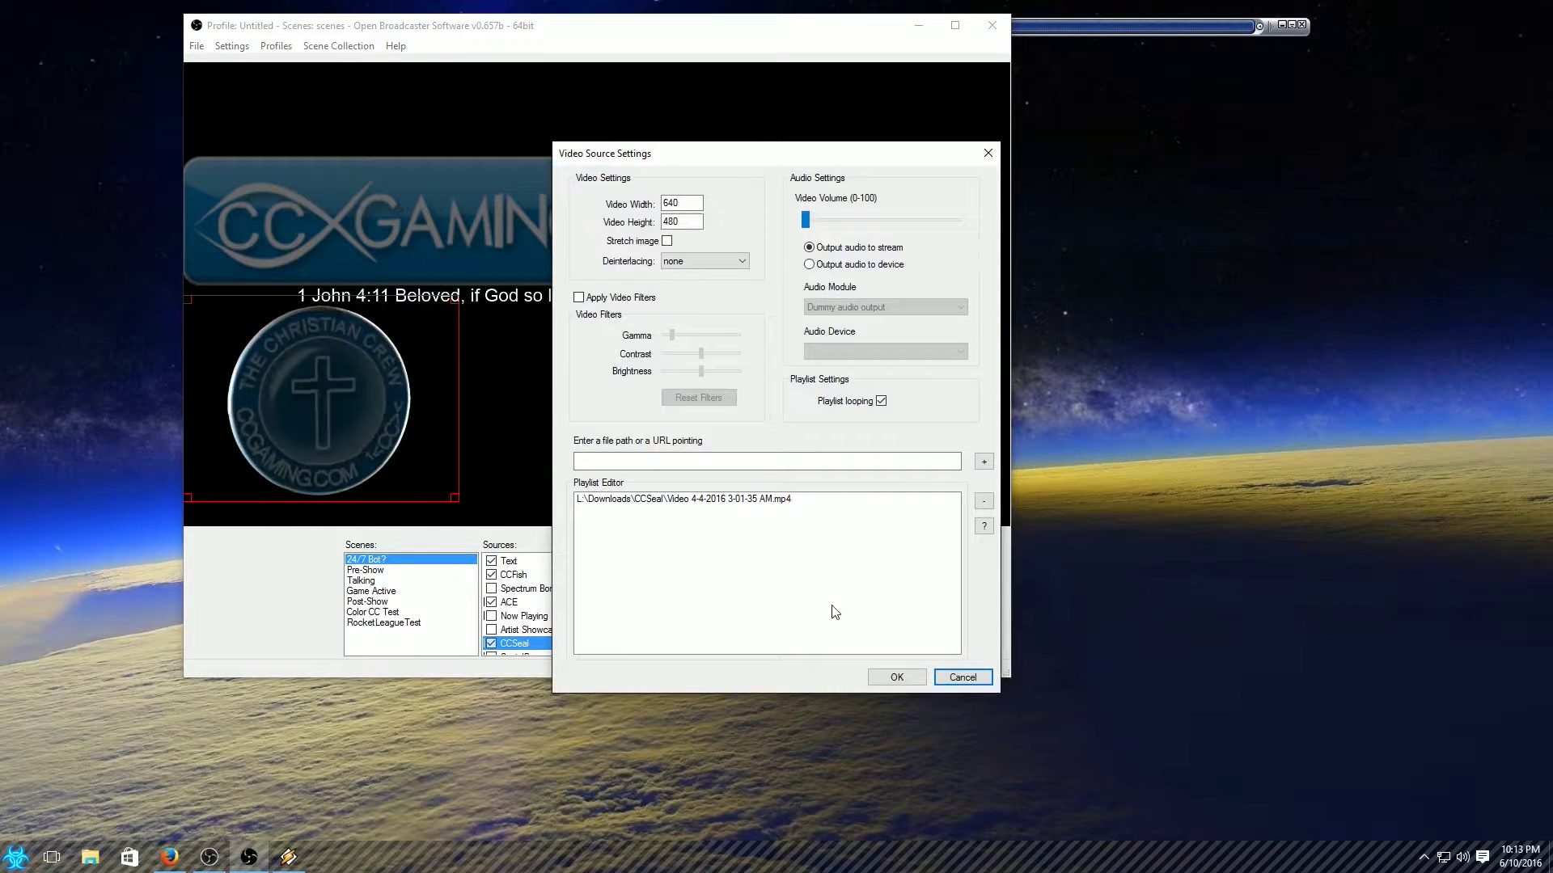
click(959, 678)
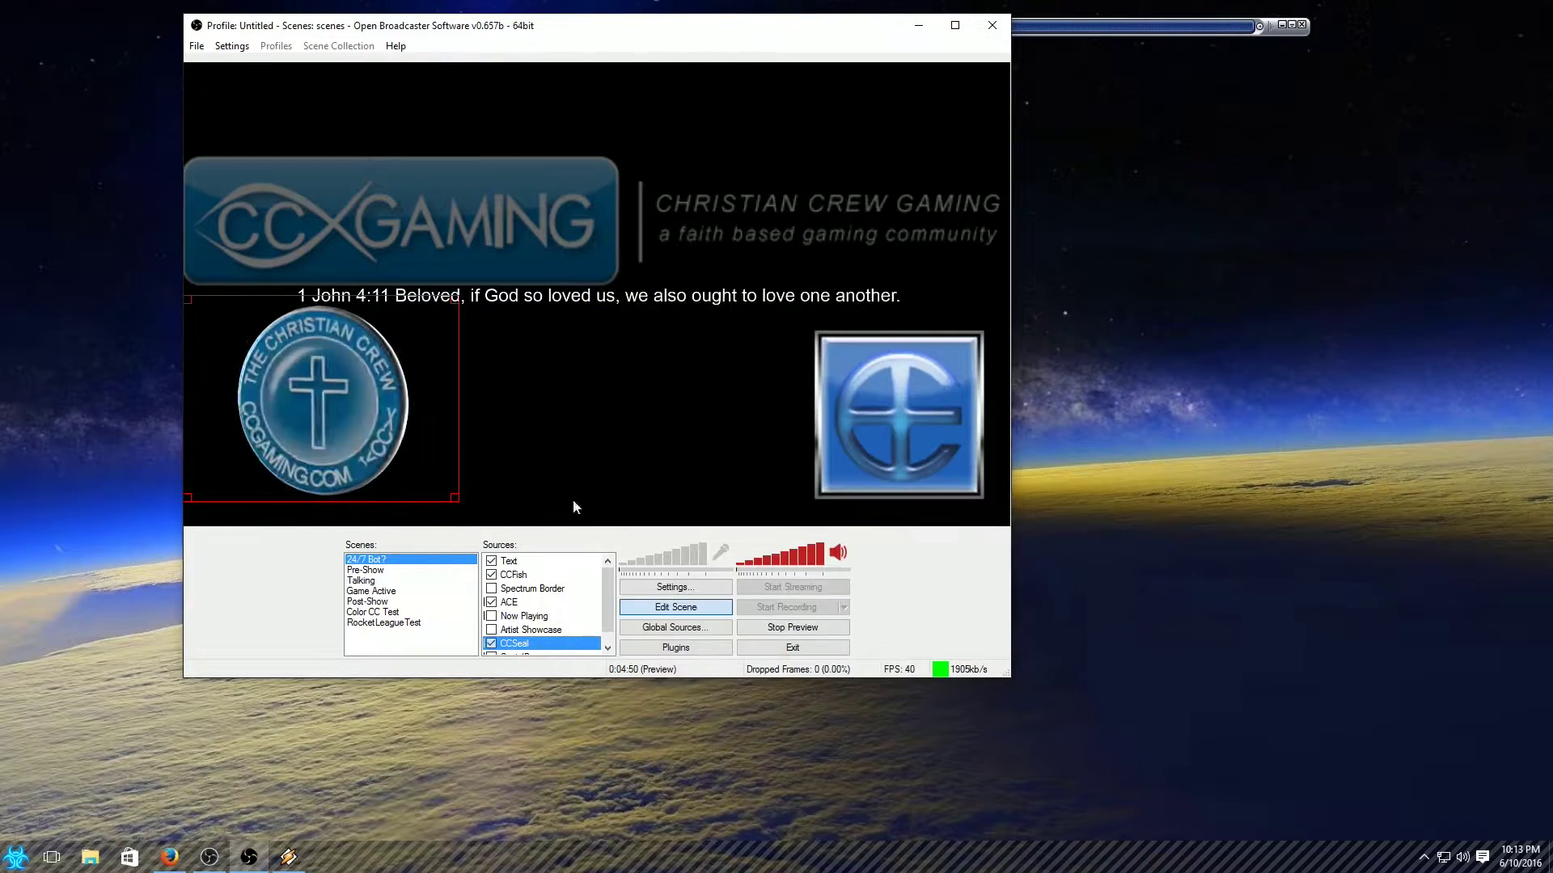
right_click(402, 389)
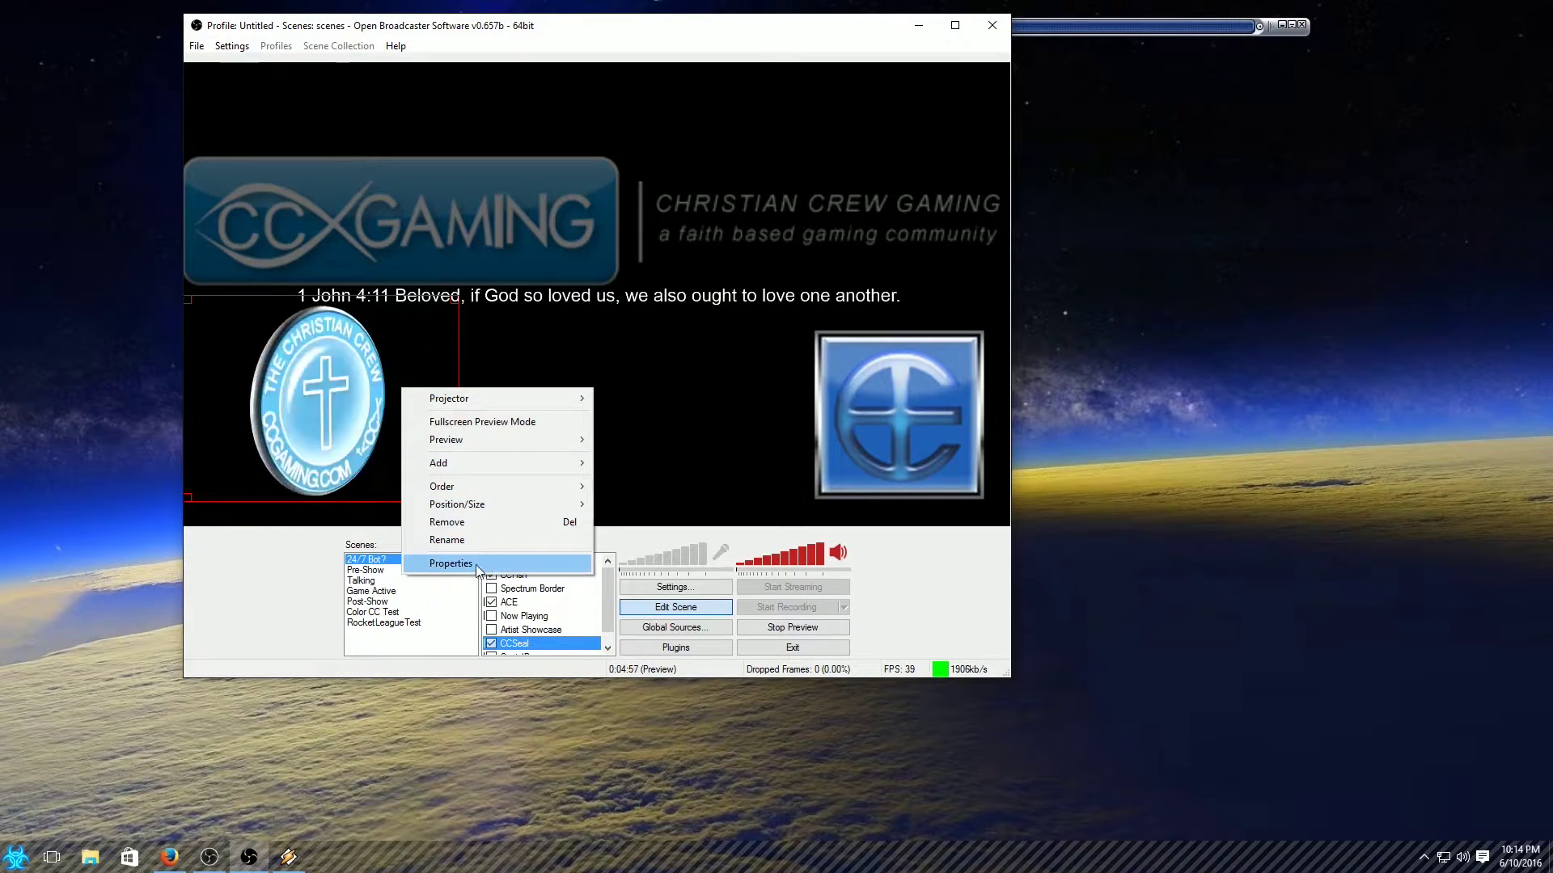
click(224, 598)
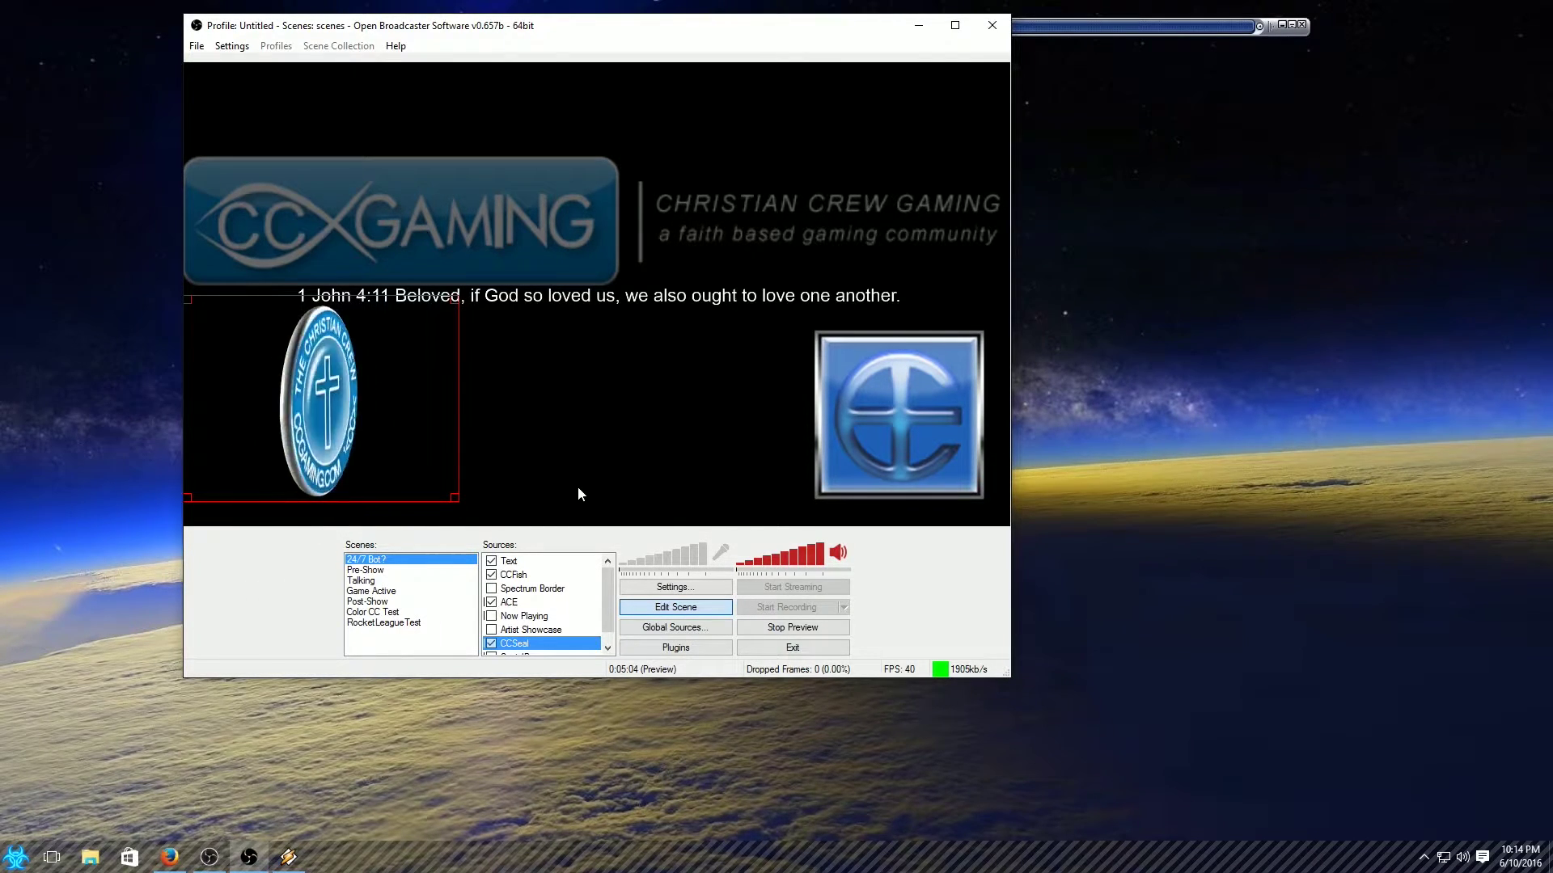
- Enable the Artist Showcase, Now Playing, Spectrum Border and SocialPopups sources in the 24/7 Bot? scene
click(492, 630)
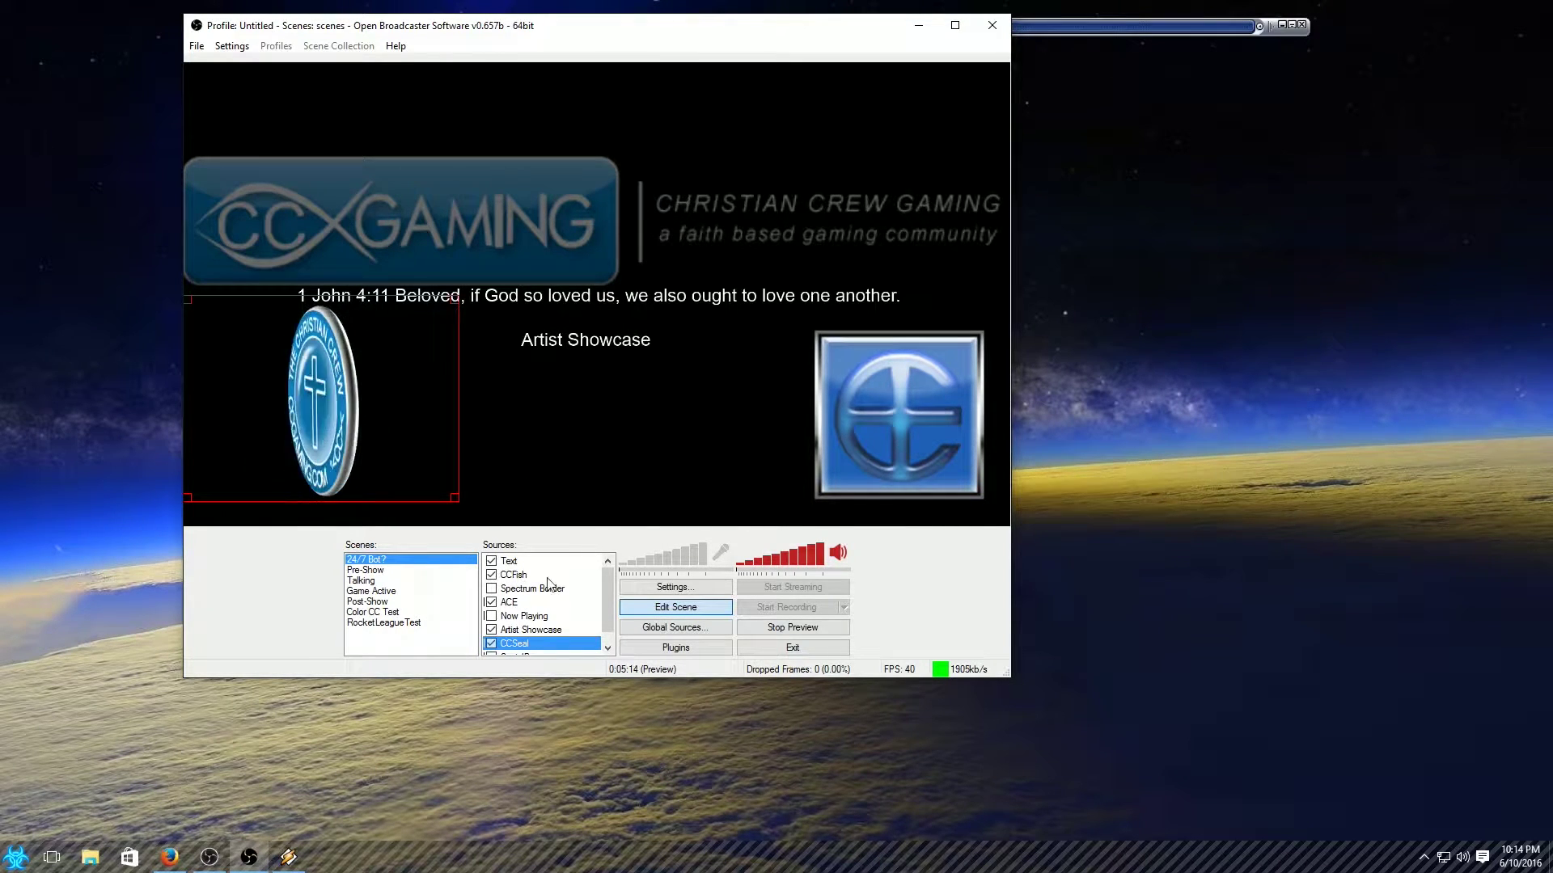
click(491, 617)
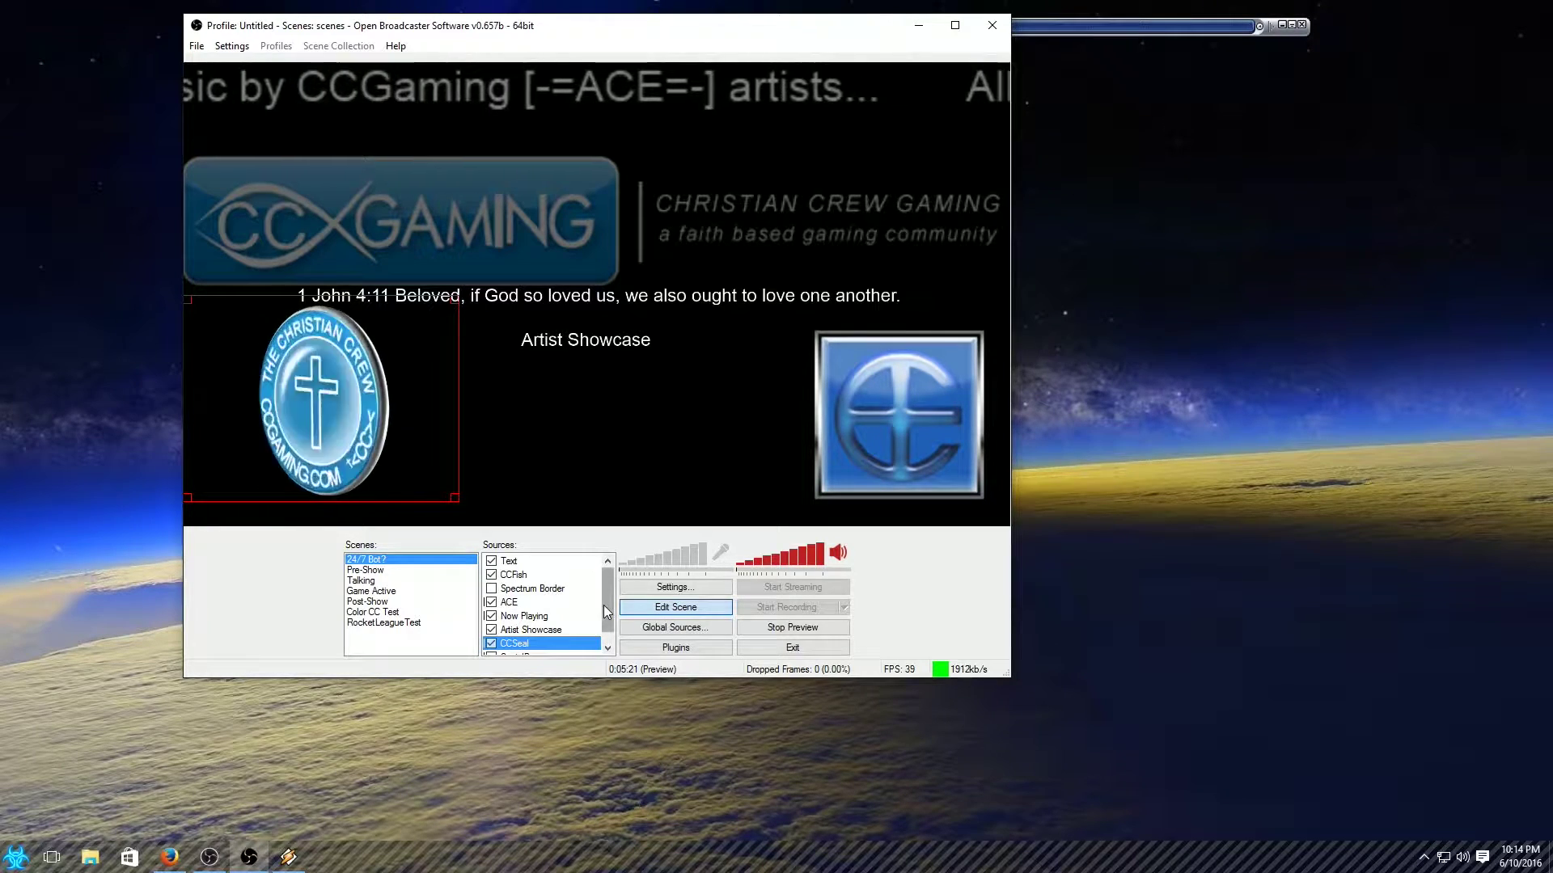
scroll(602, 635, down, 1)
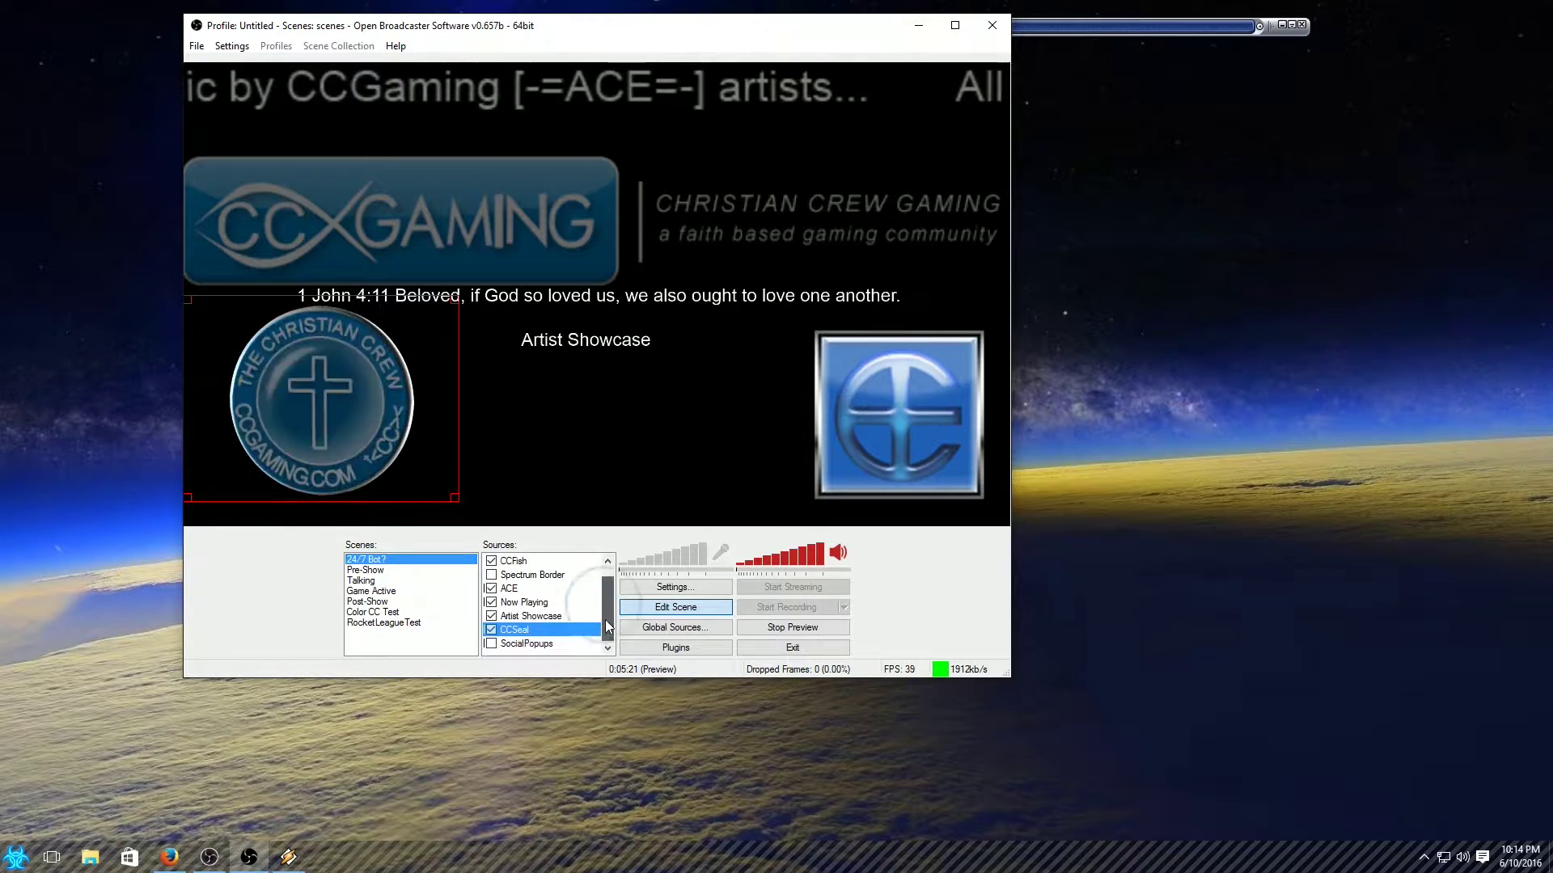
click(491, 574)
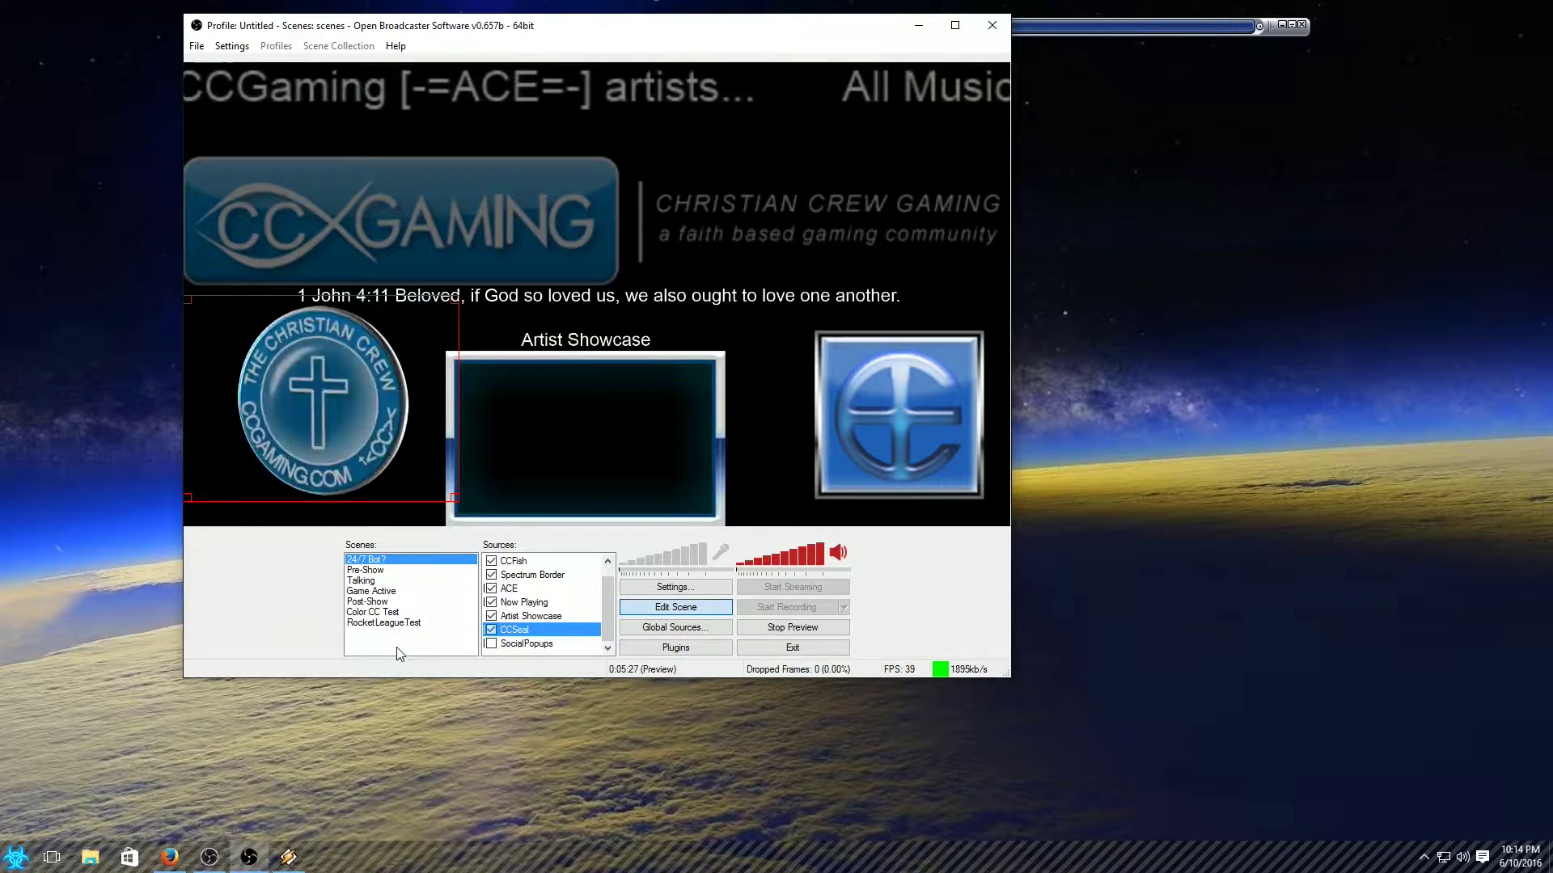
click(509, 646)
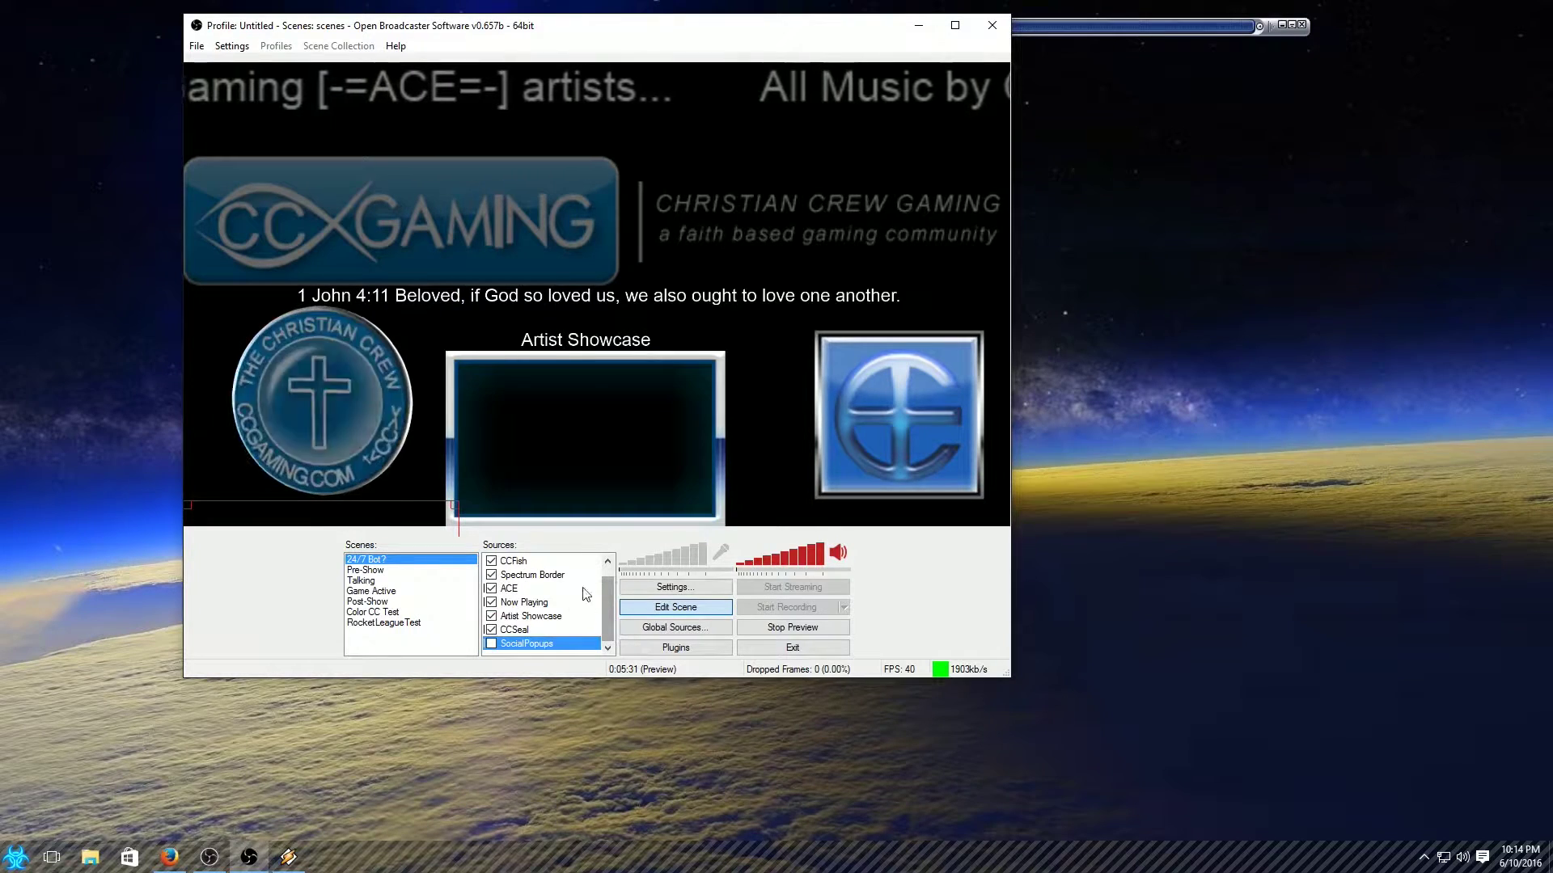
click(491, 644)
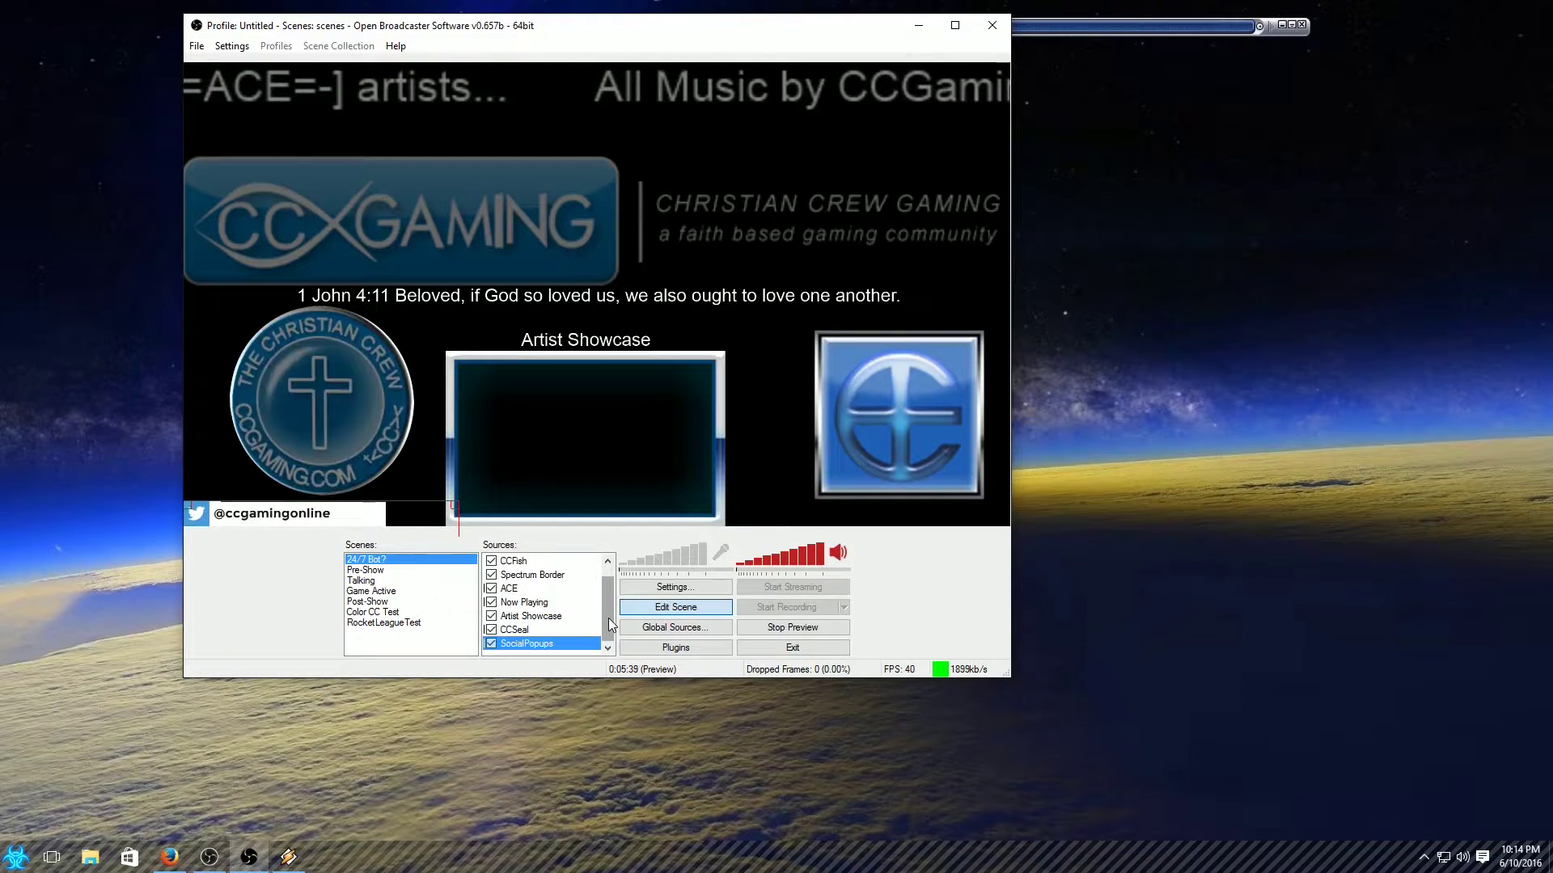
- Review the SocialPopups source's browser URL, dimensions and output settings, and close them without changes
scroll(603, 591, up, 1)
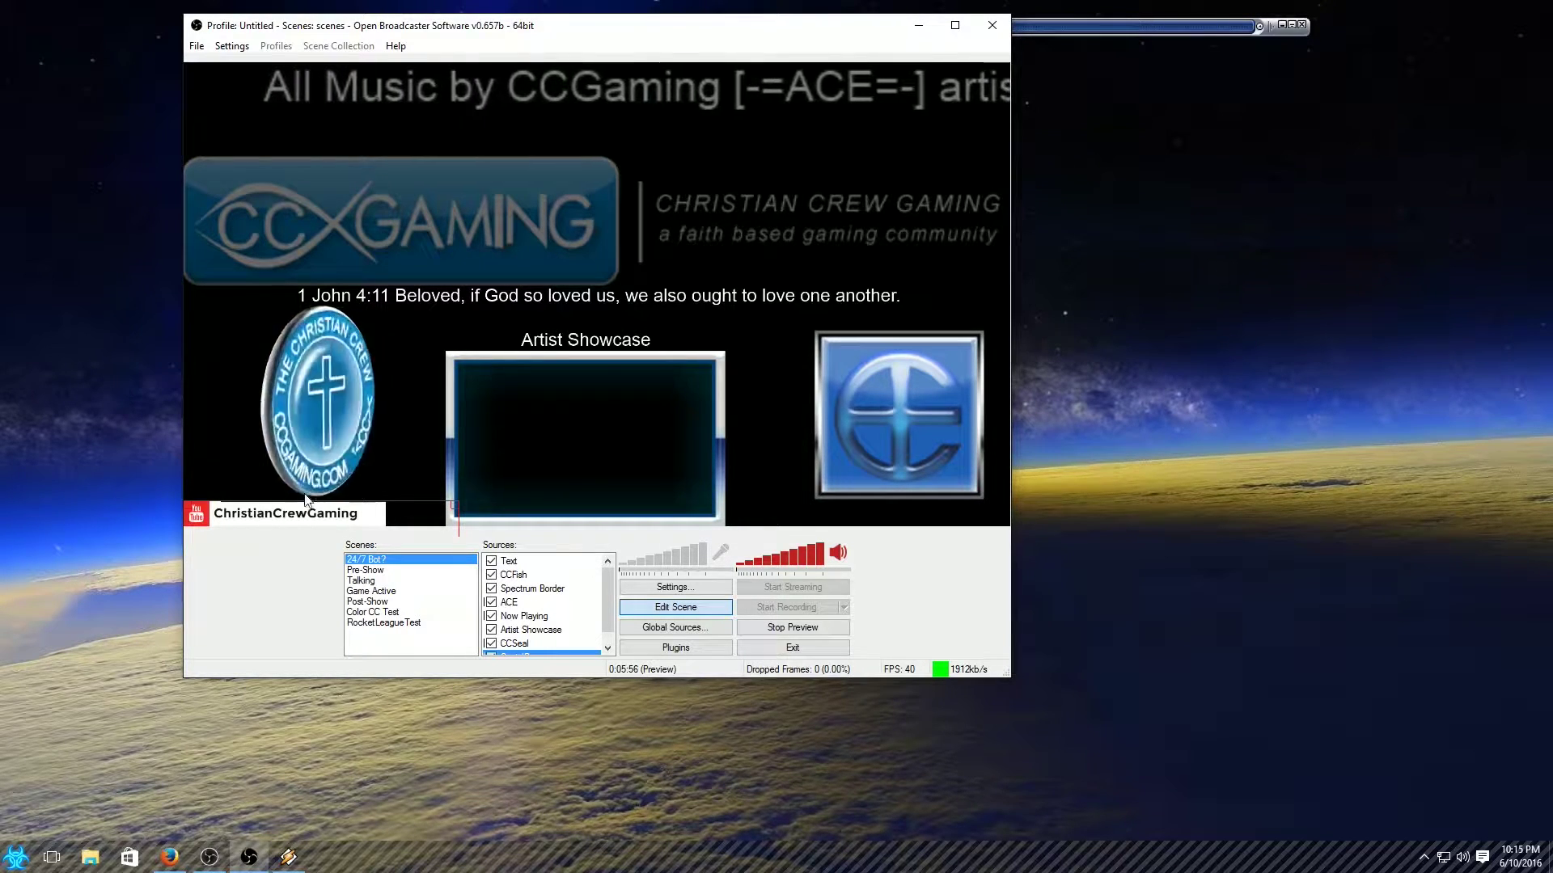
scroll(526, 644, down, 1)
right_click(530, 645)
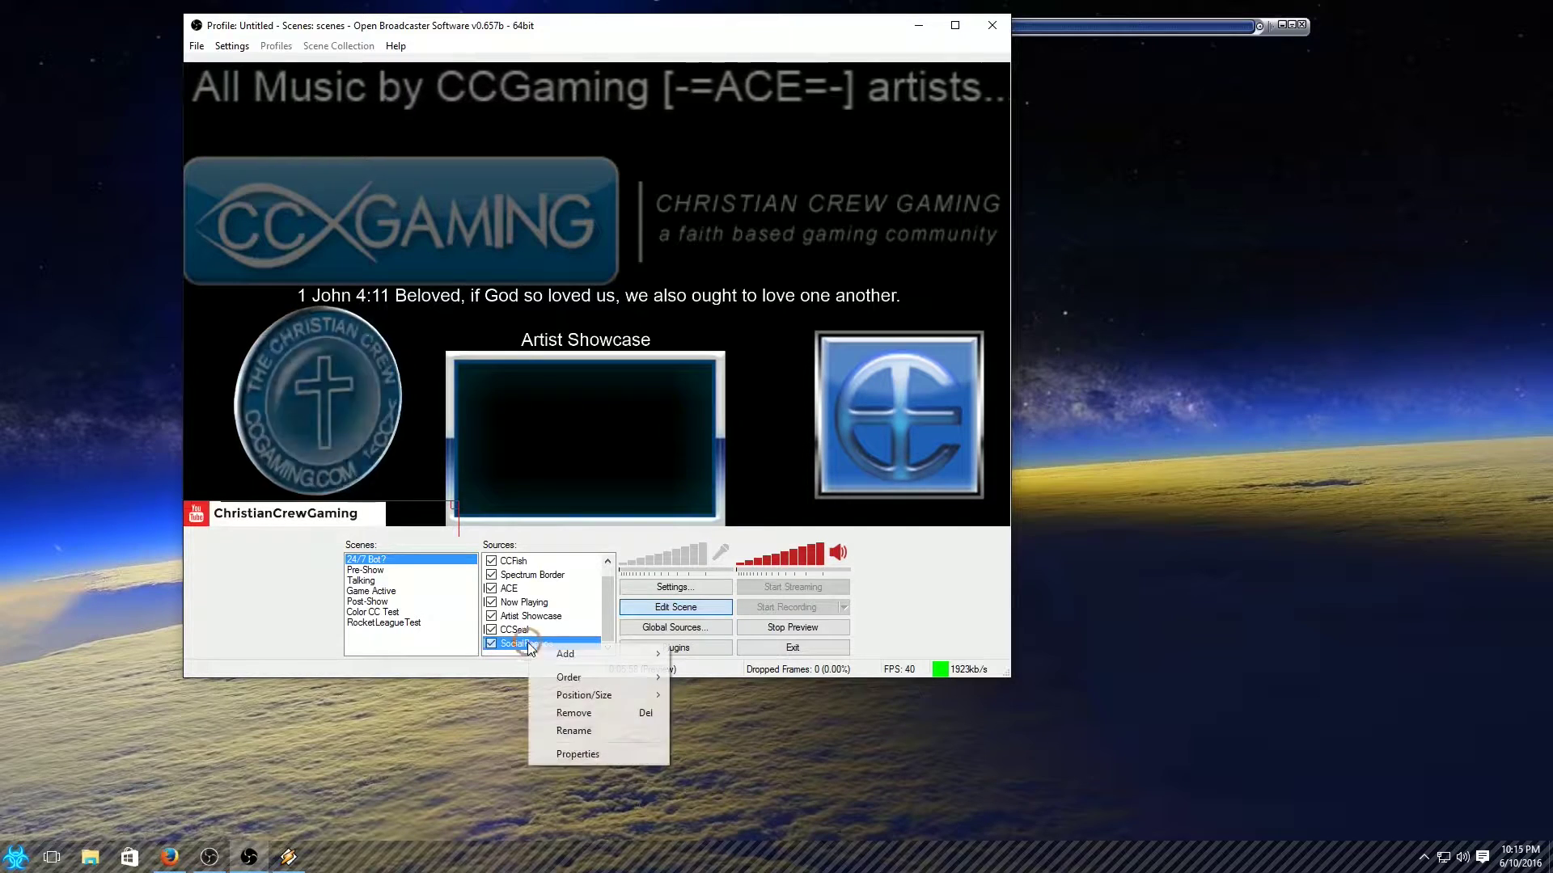
click(594, 755)
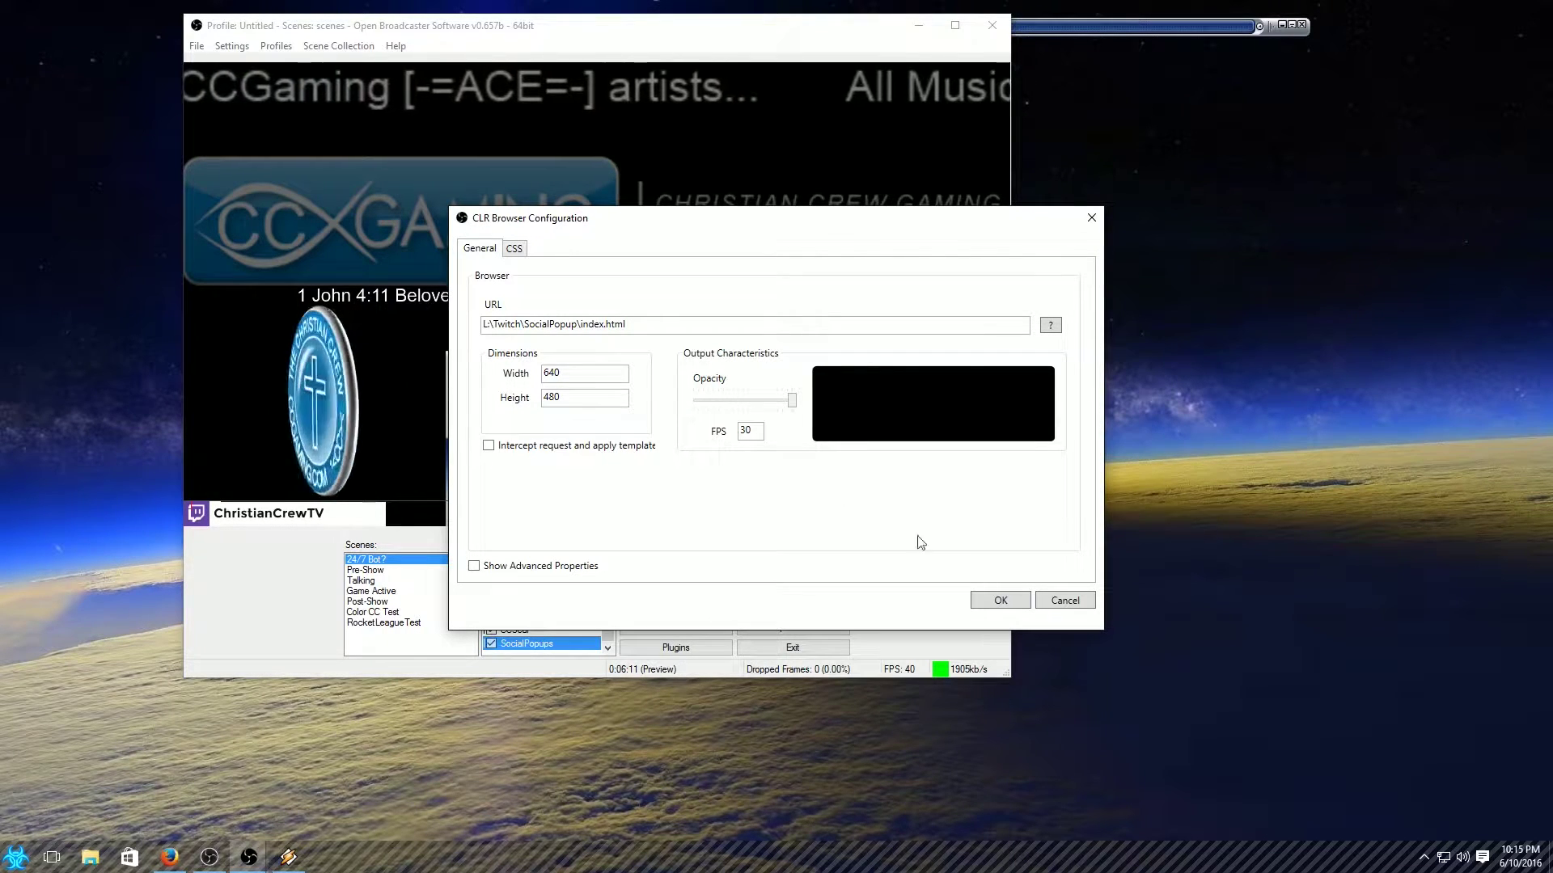
click(1065, 602)
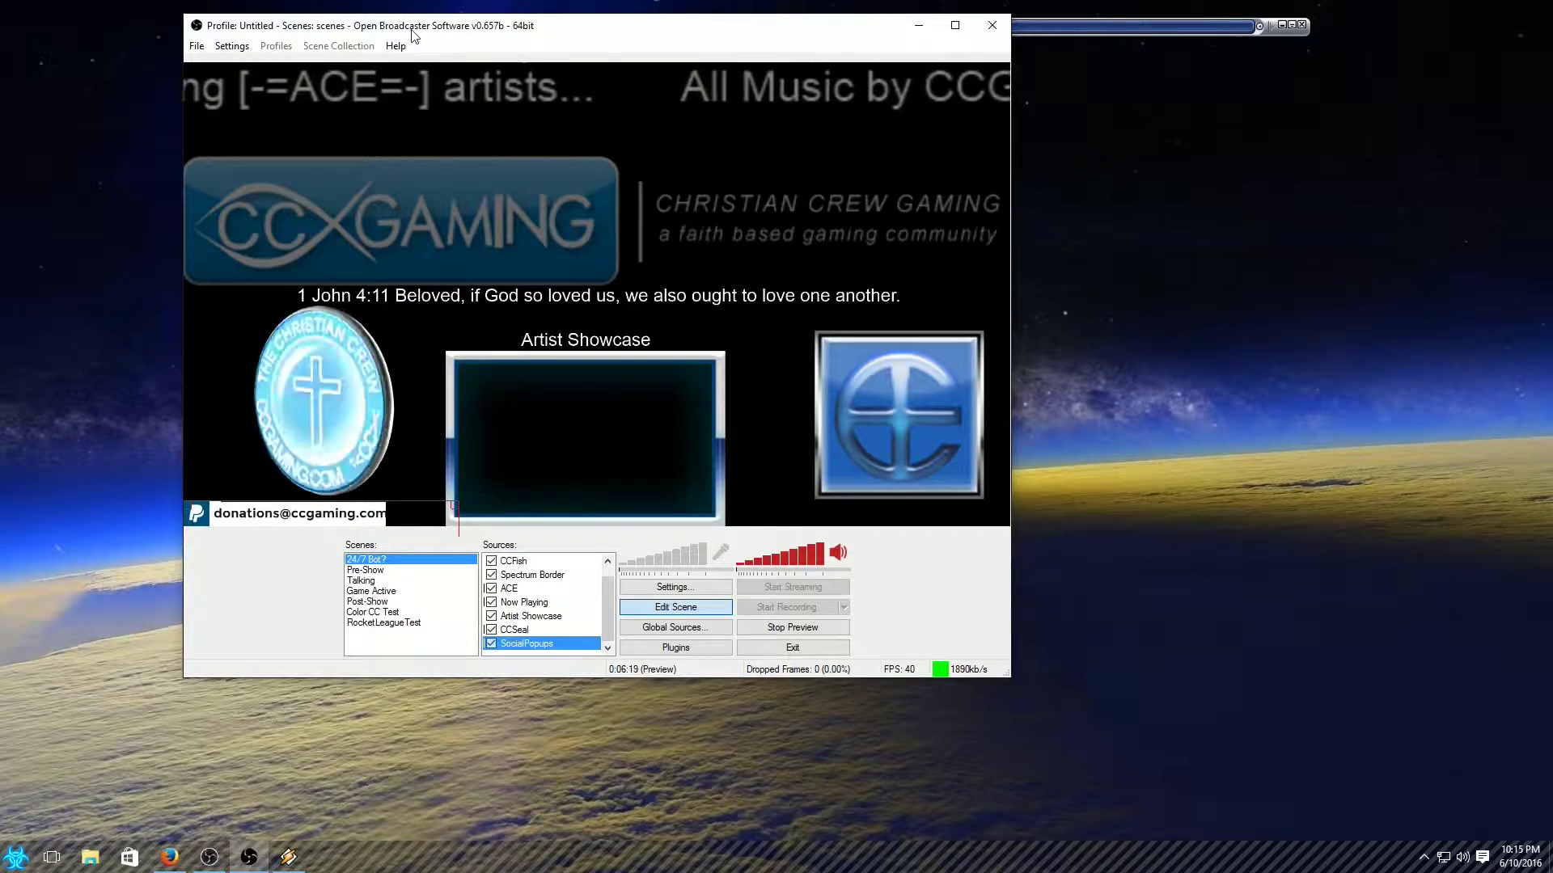
- Bring up the OBS 0.14.2 window, shrink it and place it beside the older version to compare them, and minimise it
drag(409, 31, 303, 35)
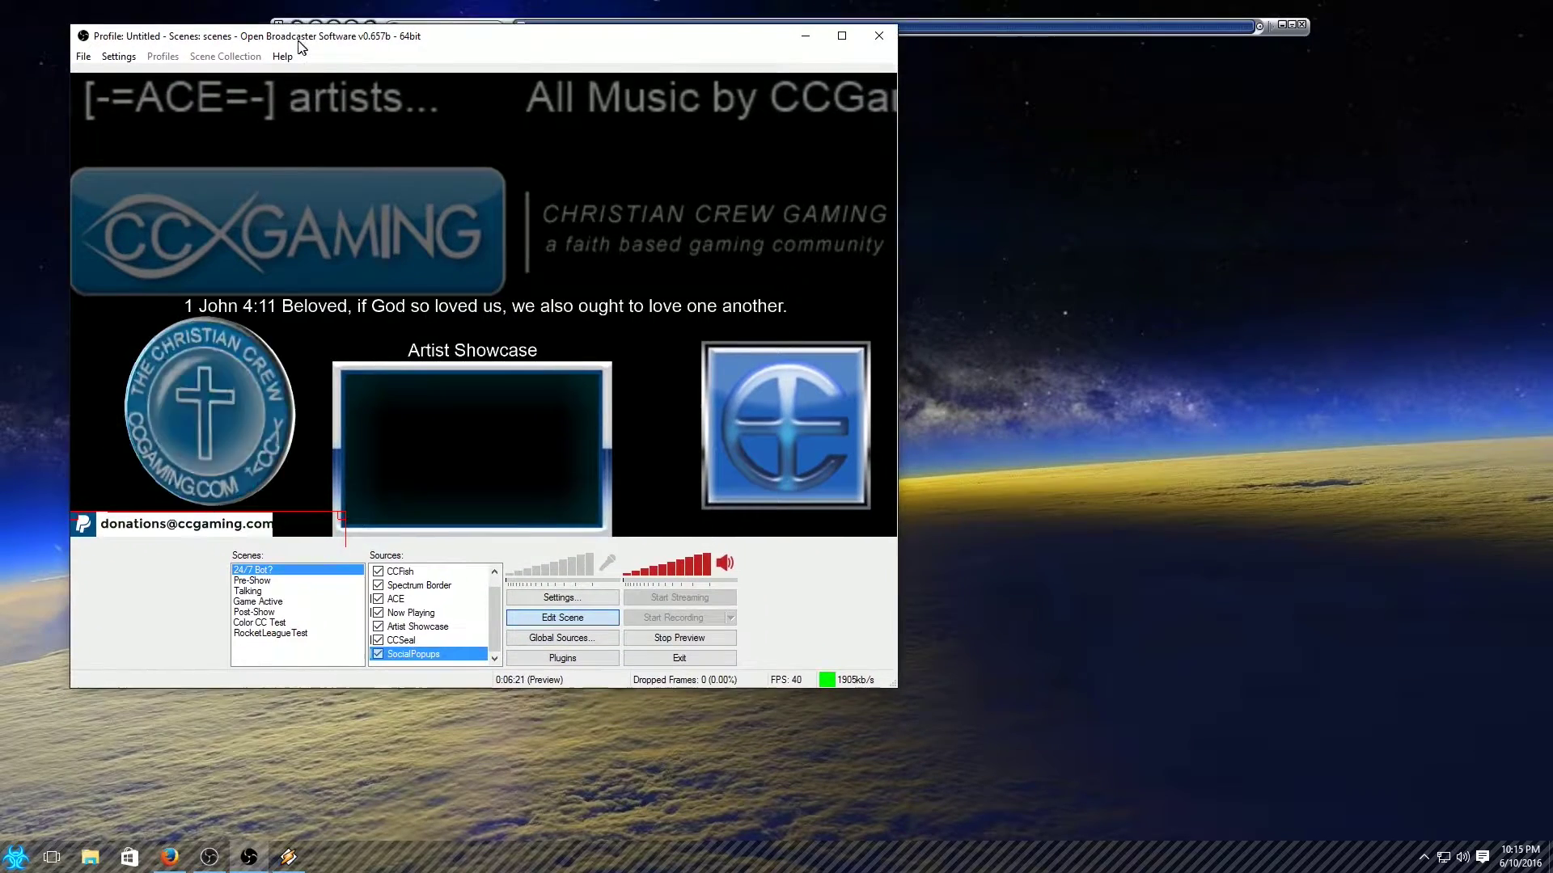
click(210, 857)
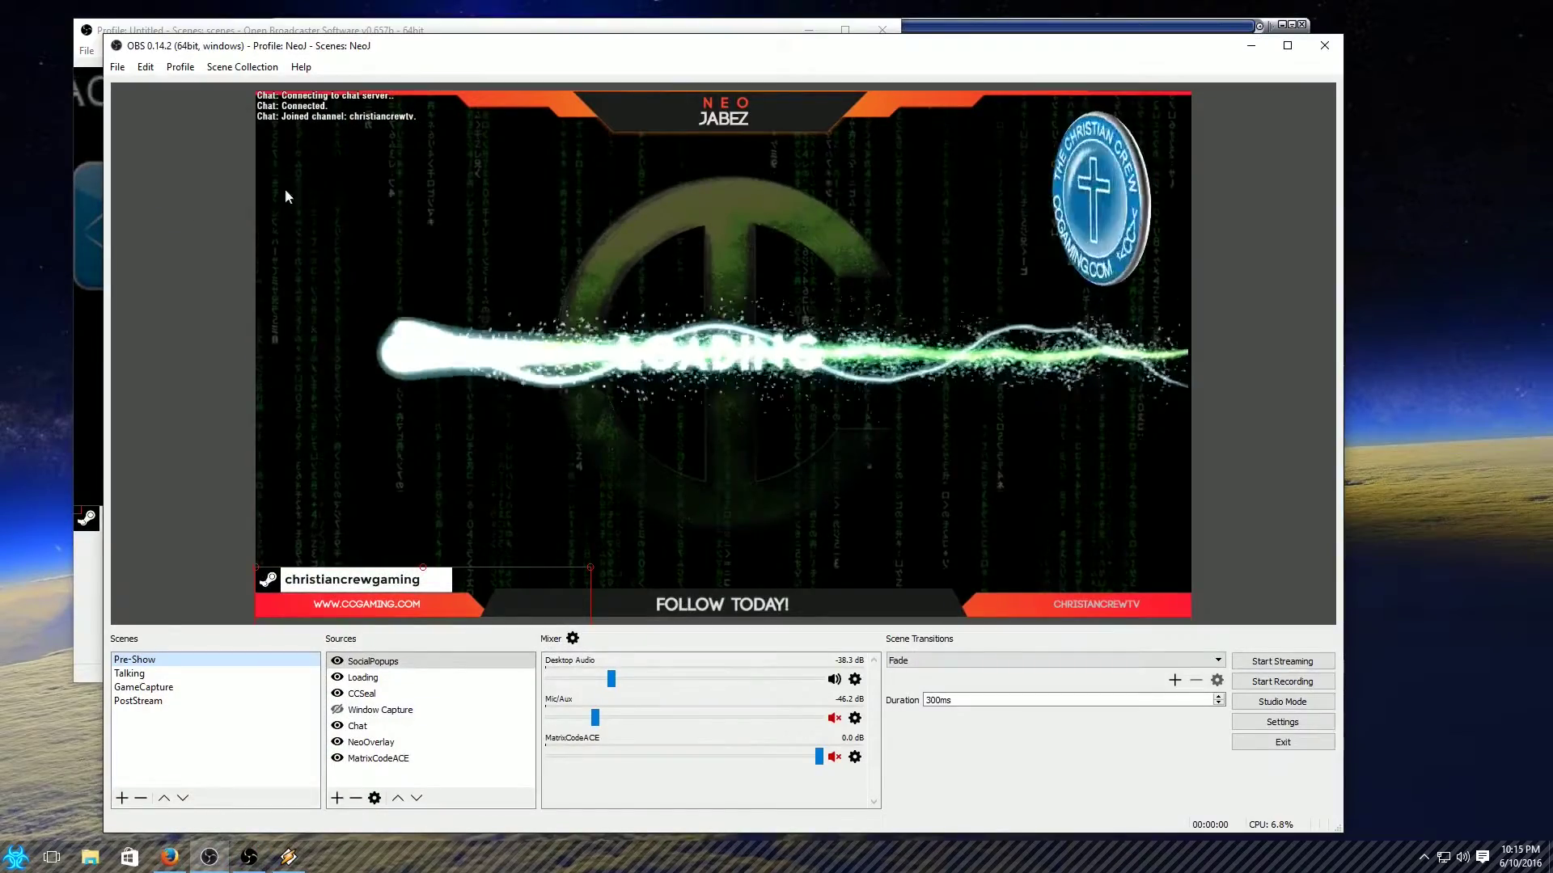
drag(98, 32, 634, 167)
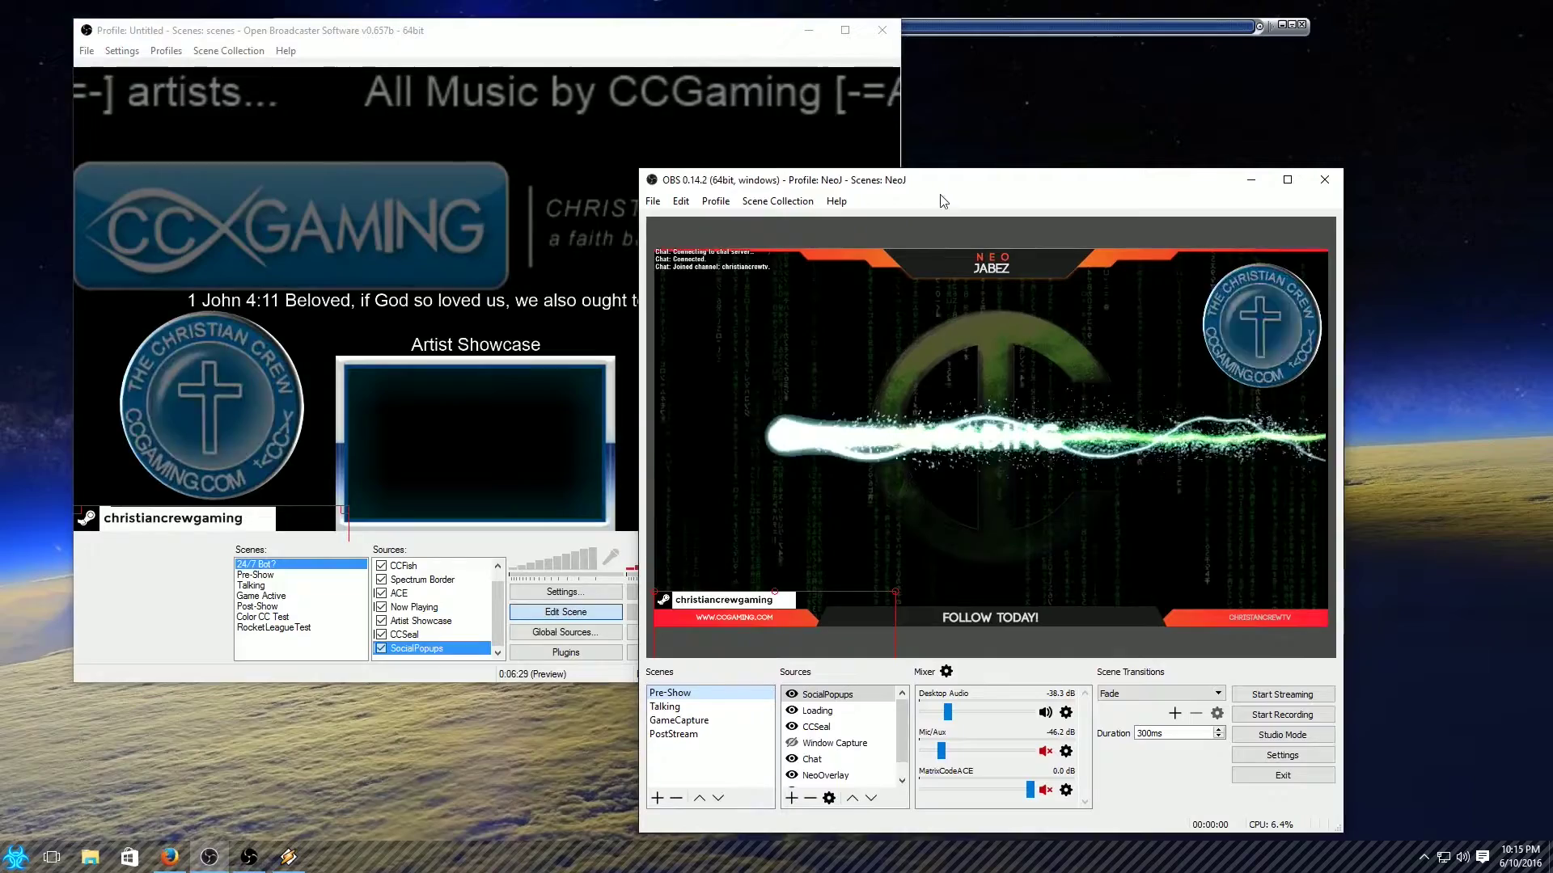
drag(963, 188, 1038, 50)
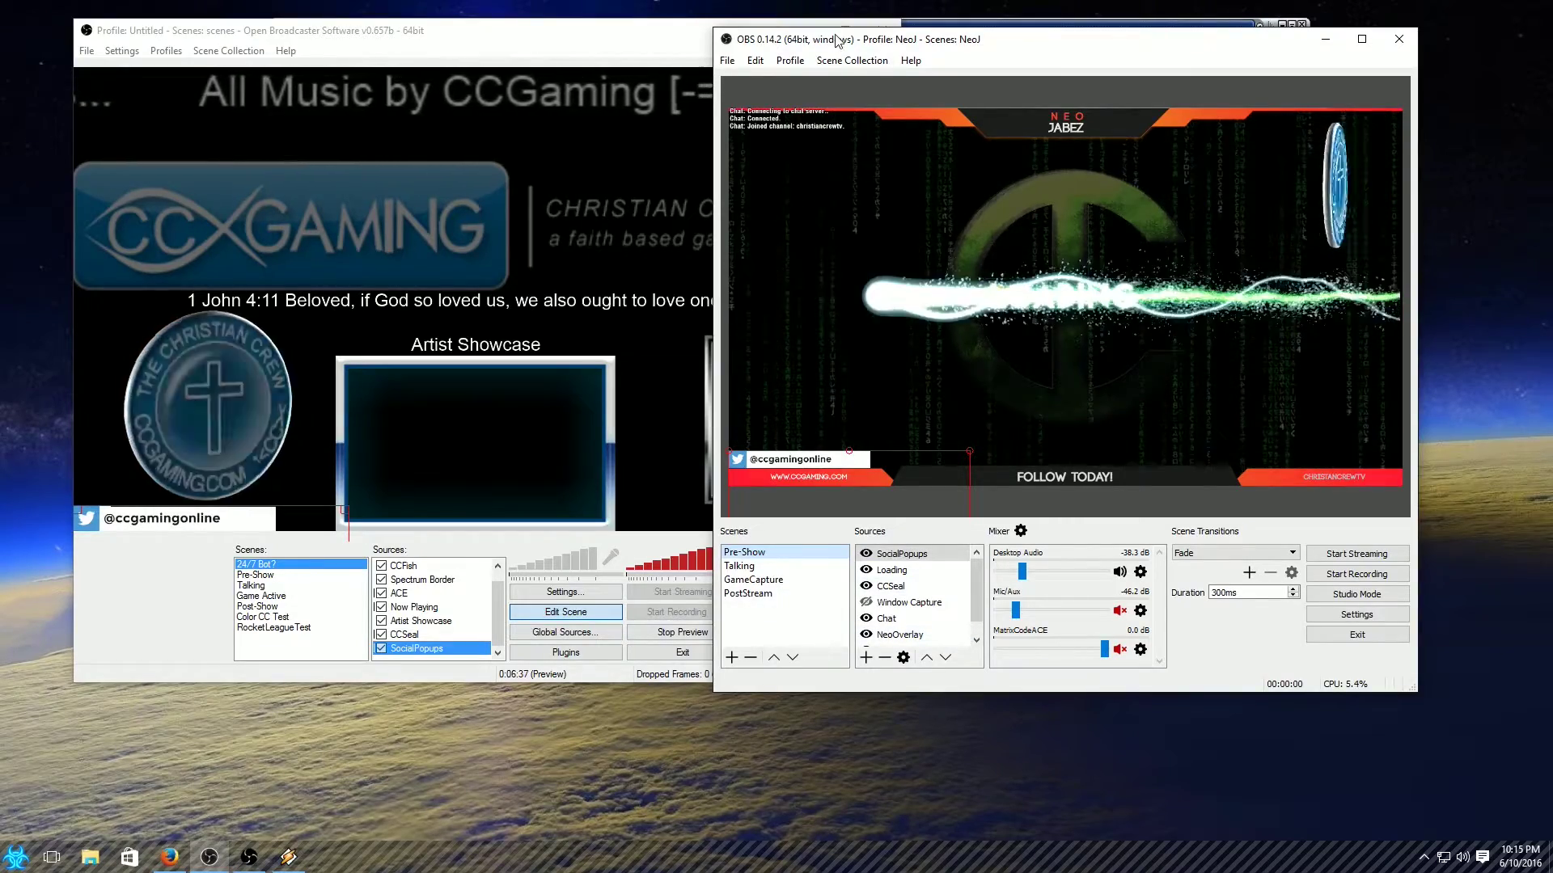
drag(837, 40, 970, 31)
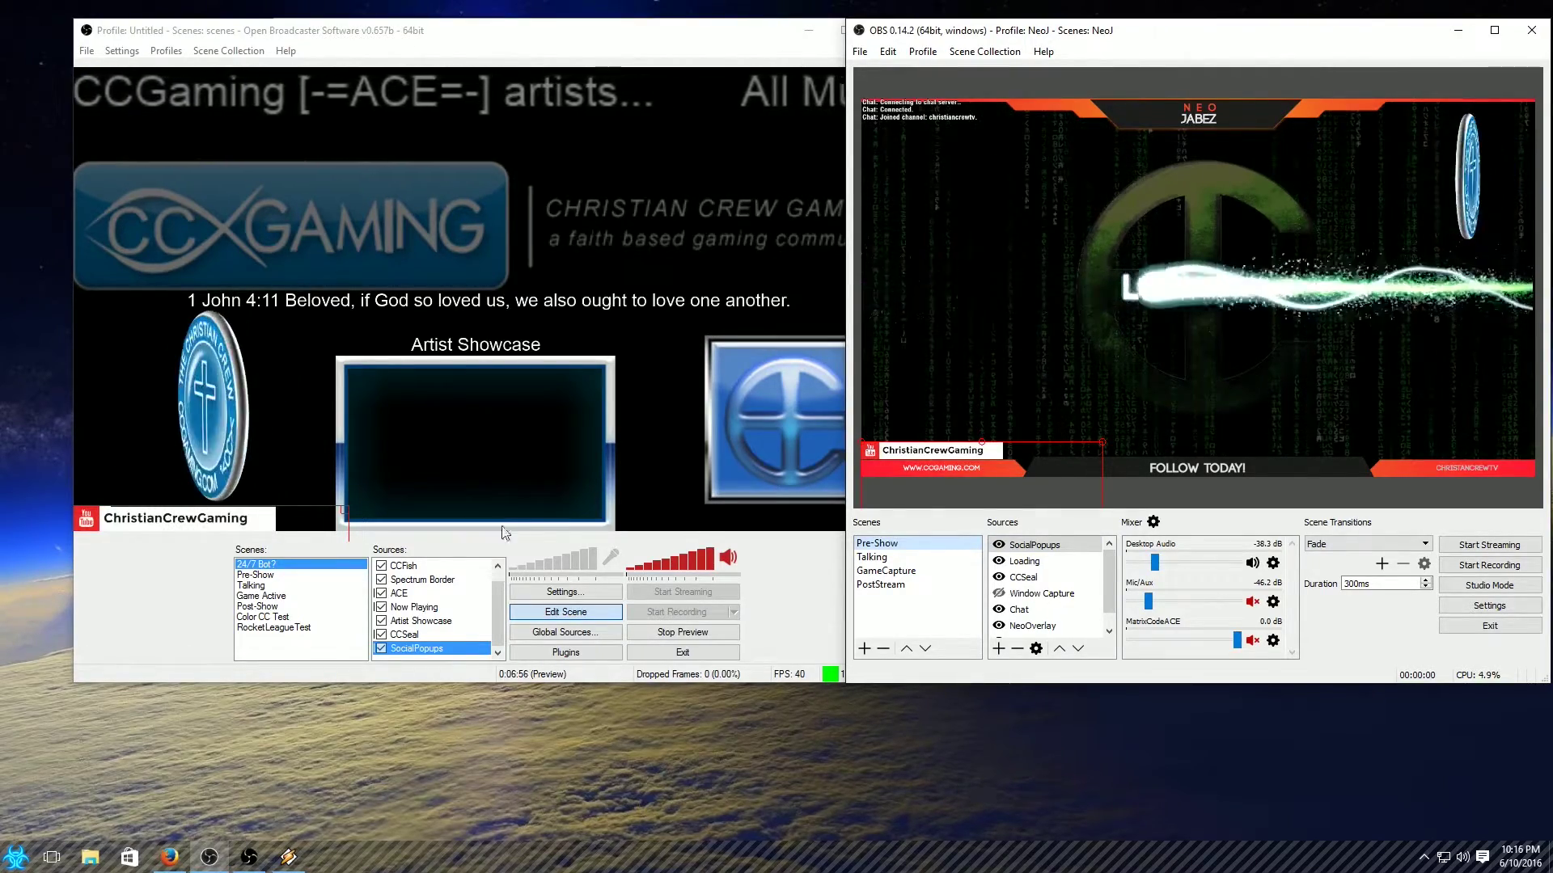
click(1458, 30)
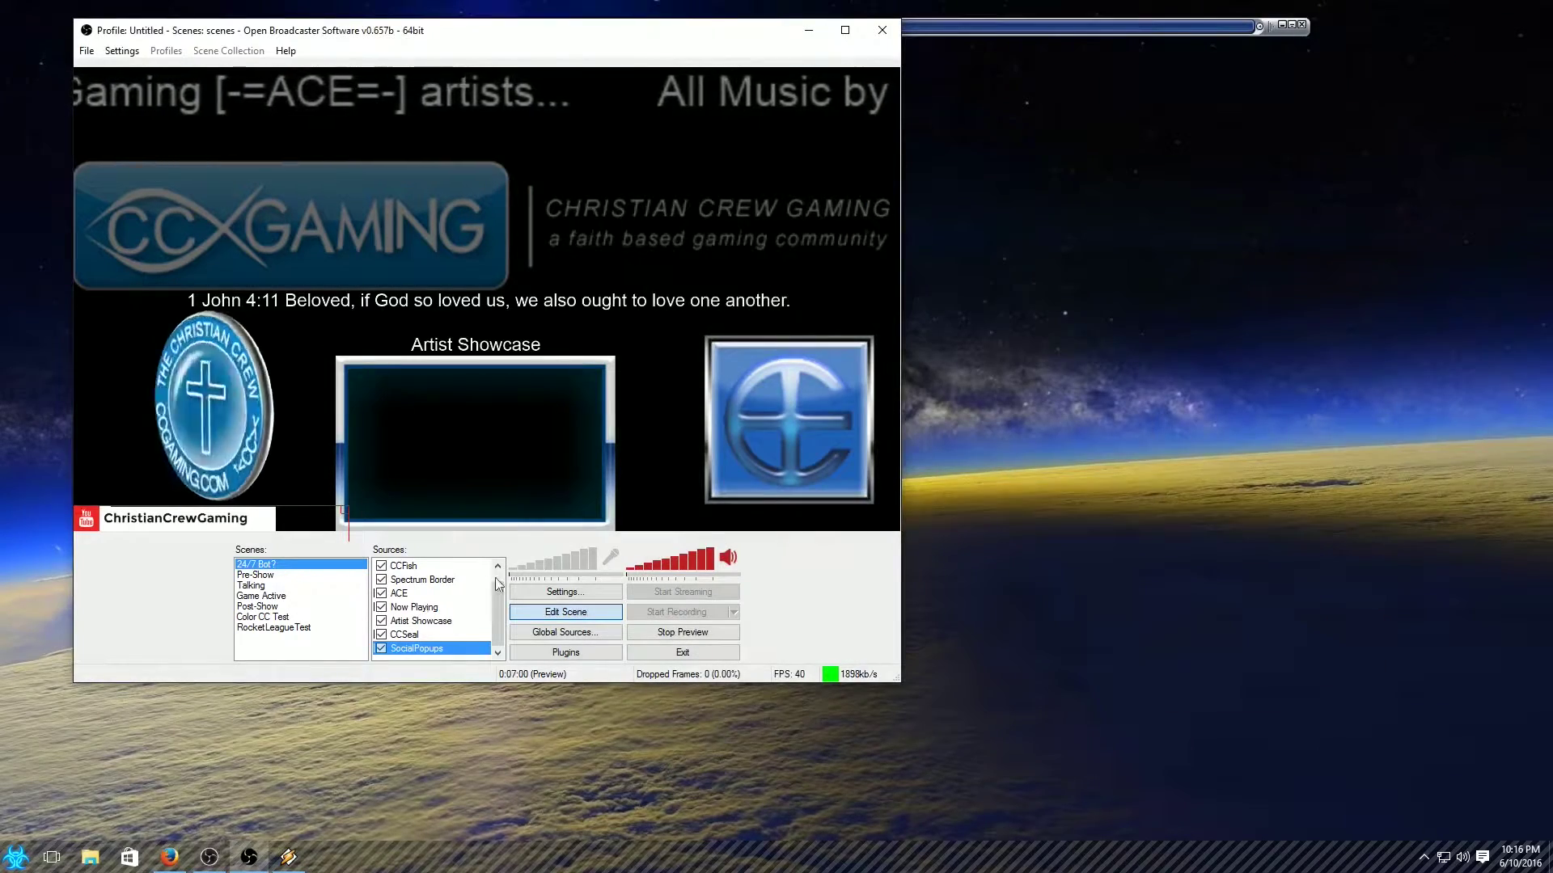
- Preview the Pre-Show, Talking, Game Active, Post-Show, Color CC Test and RocketLeagueTest scenes with their sources, returning to Color CC Test
click(257, 575)
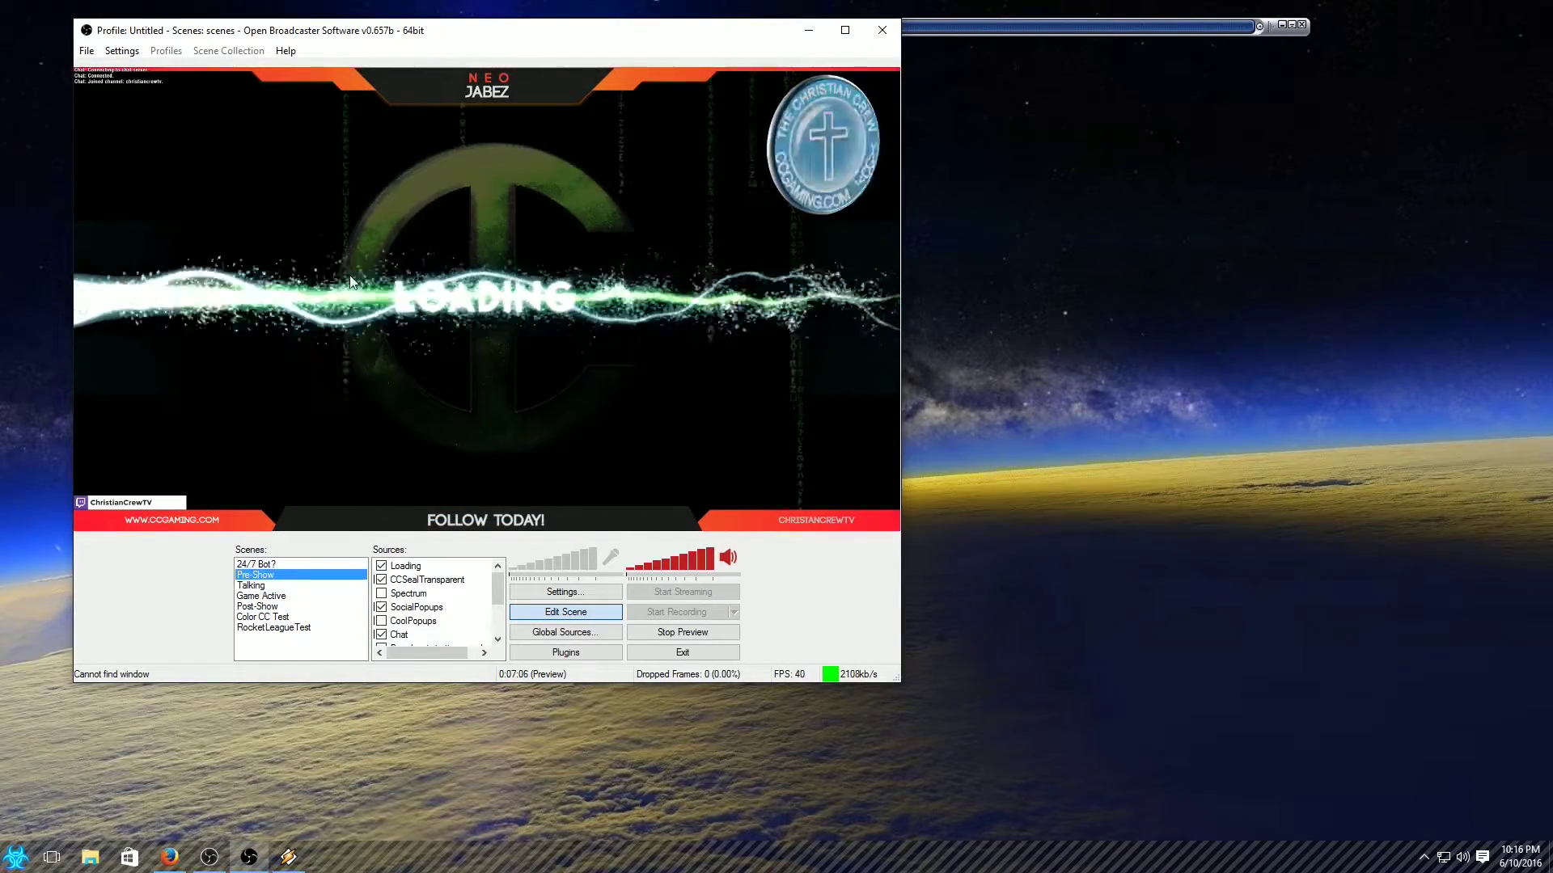
click(279, 585)
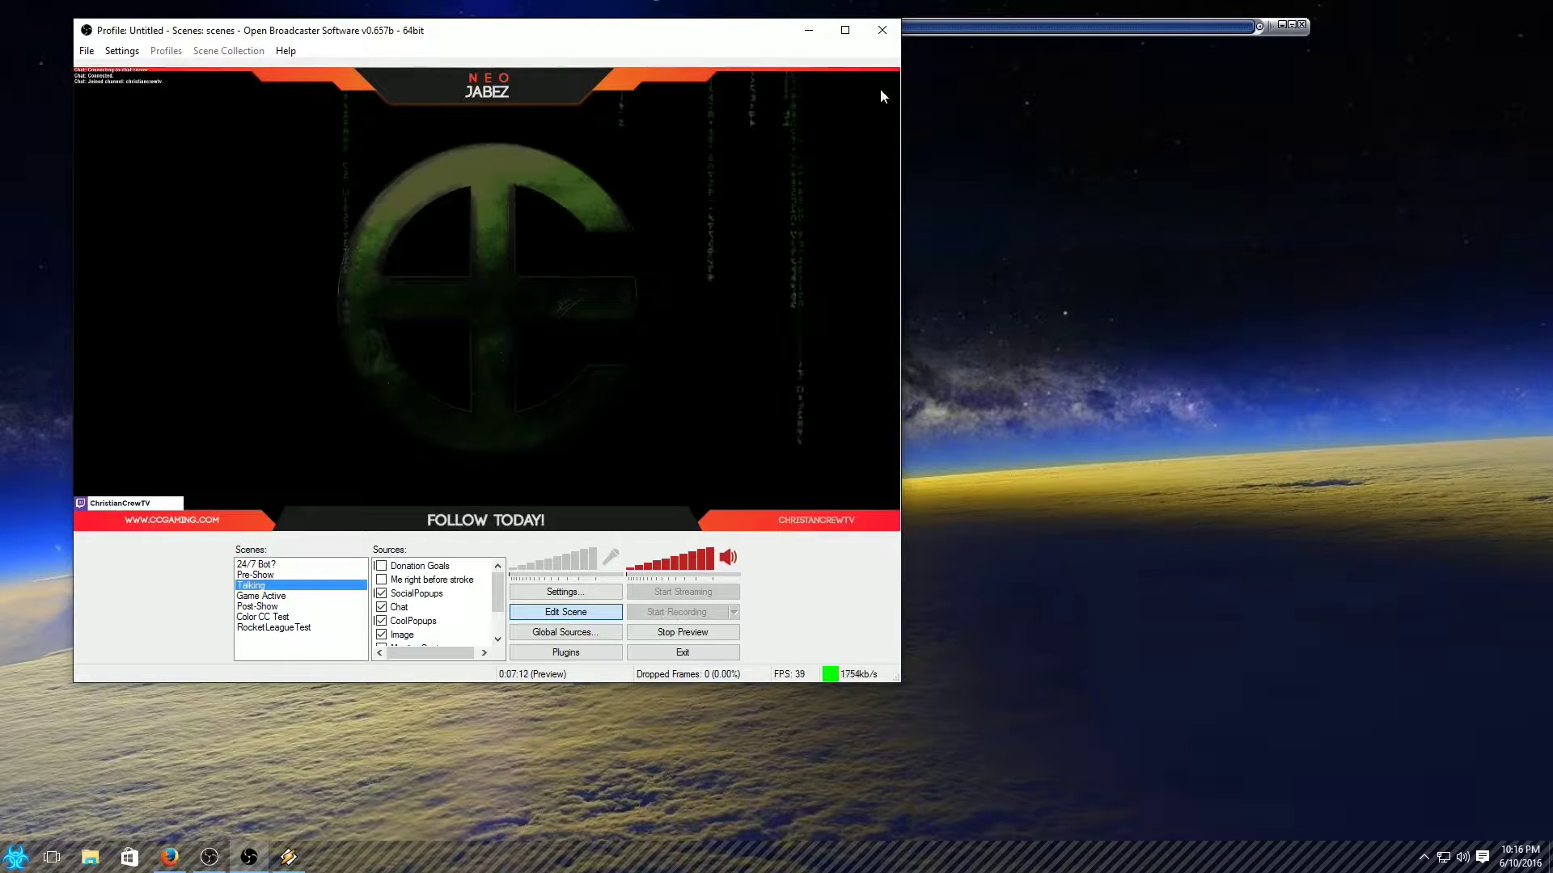
click(259, 596)
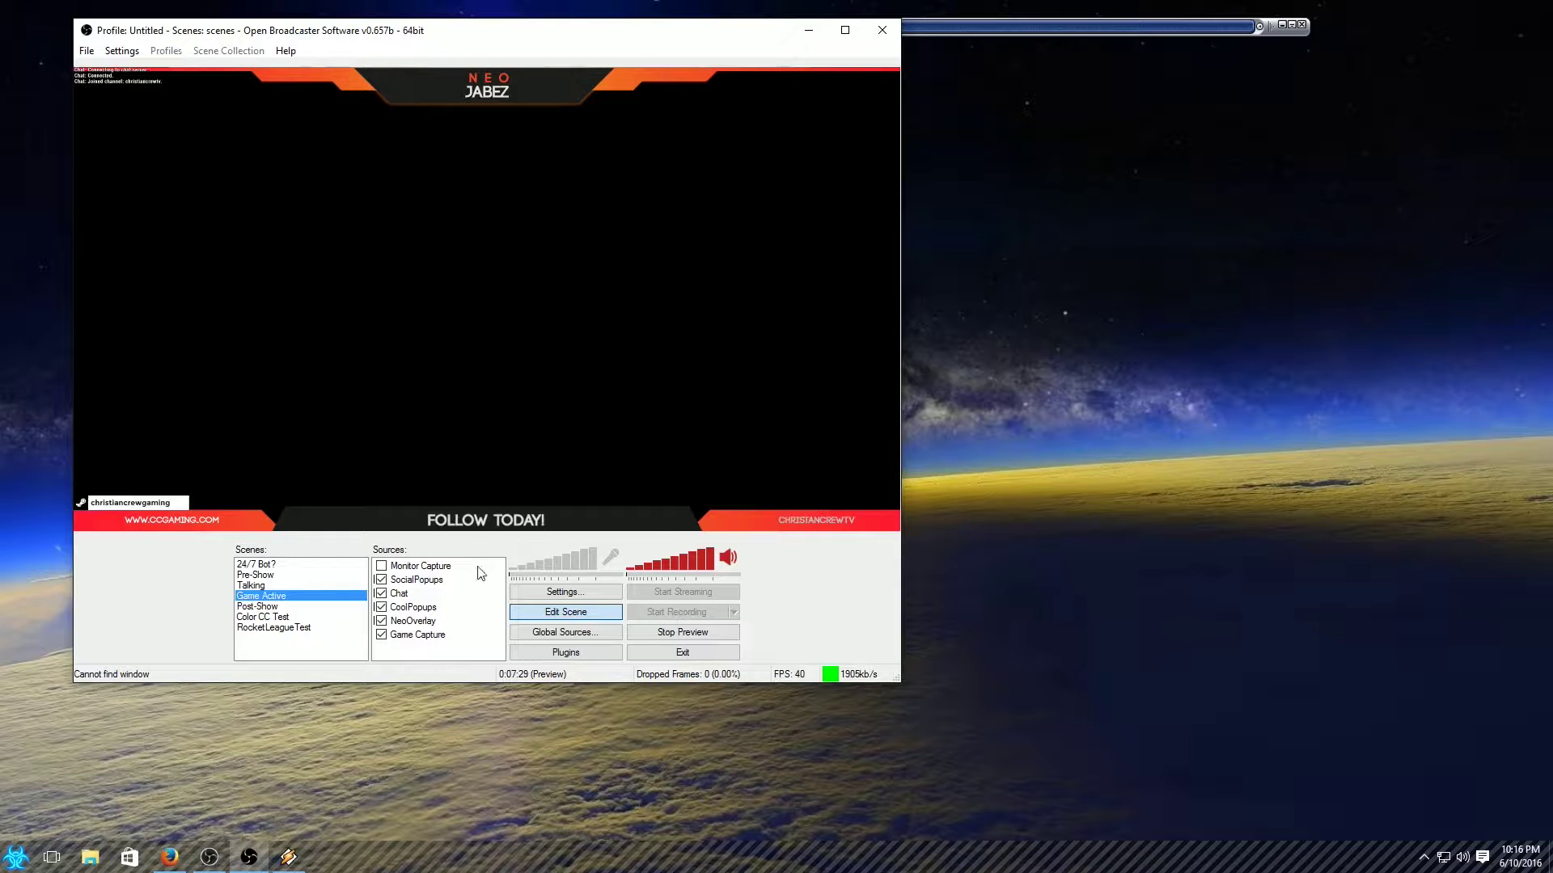
click(260, 607)
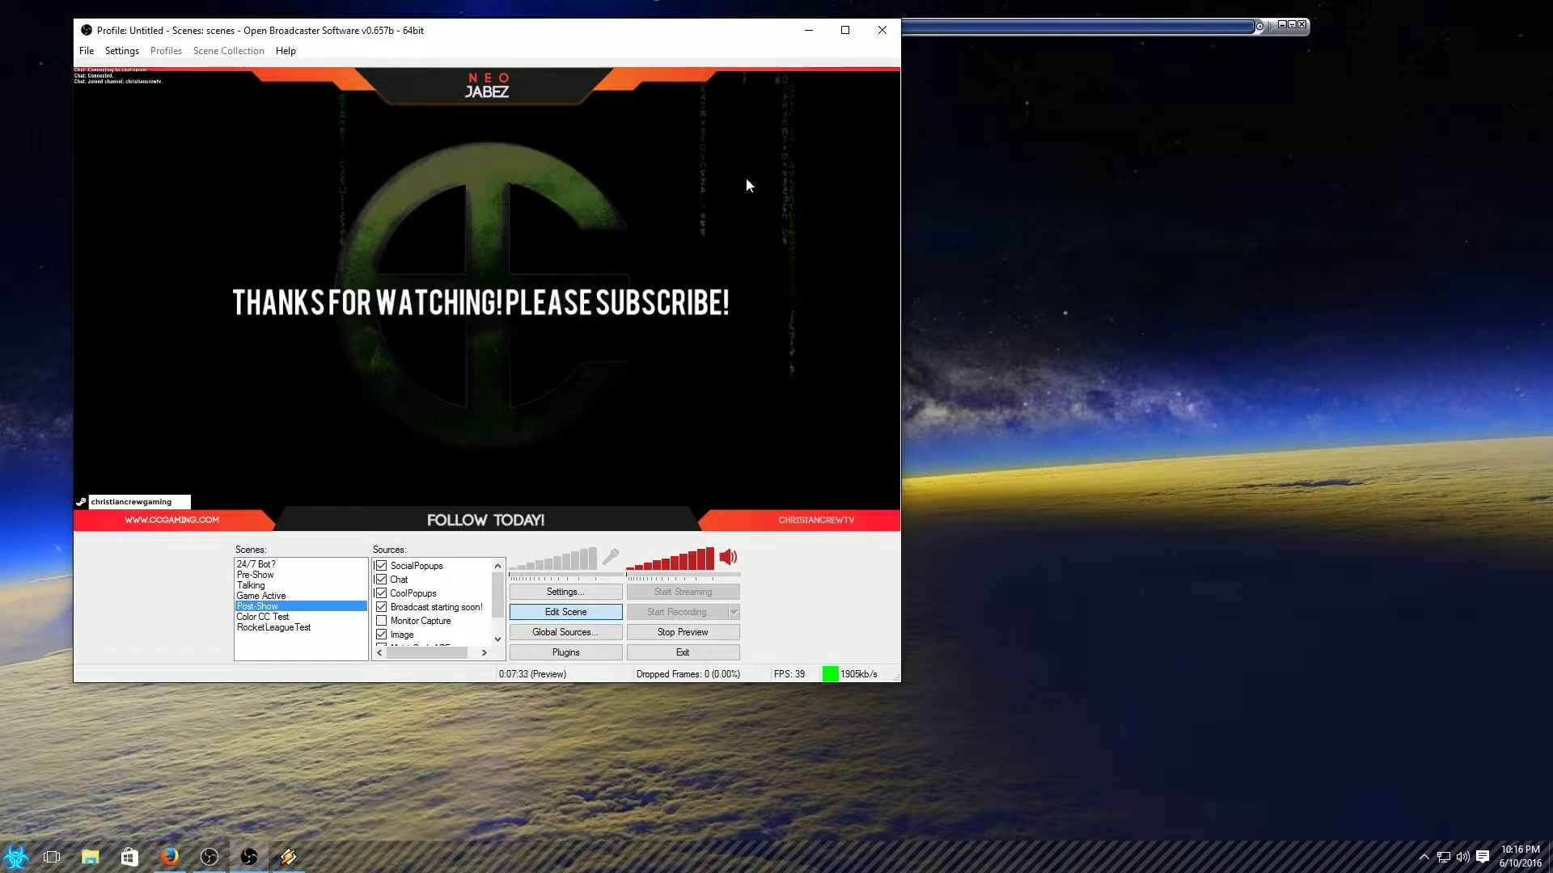
click(272, 619)
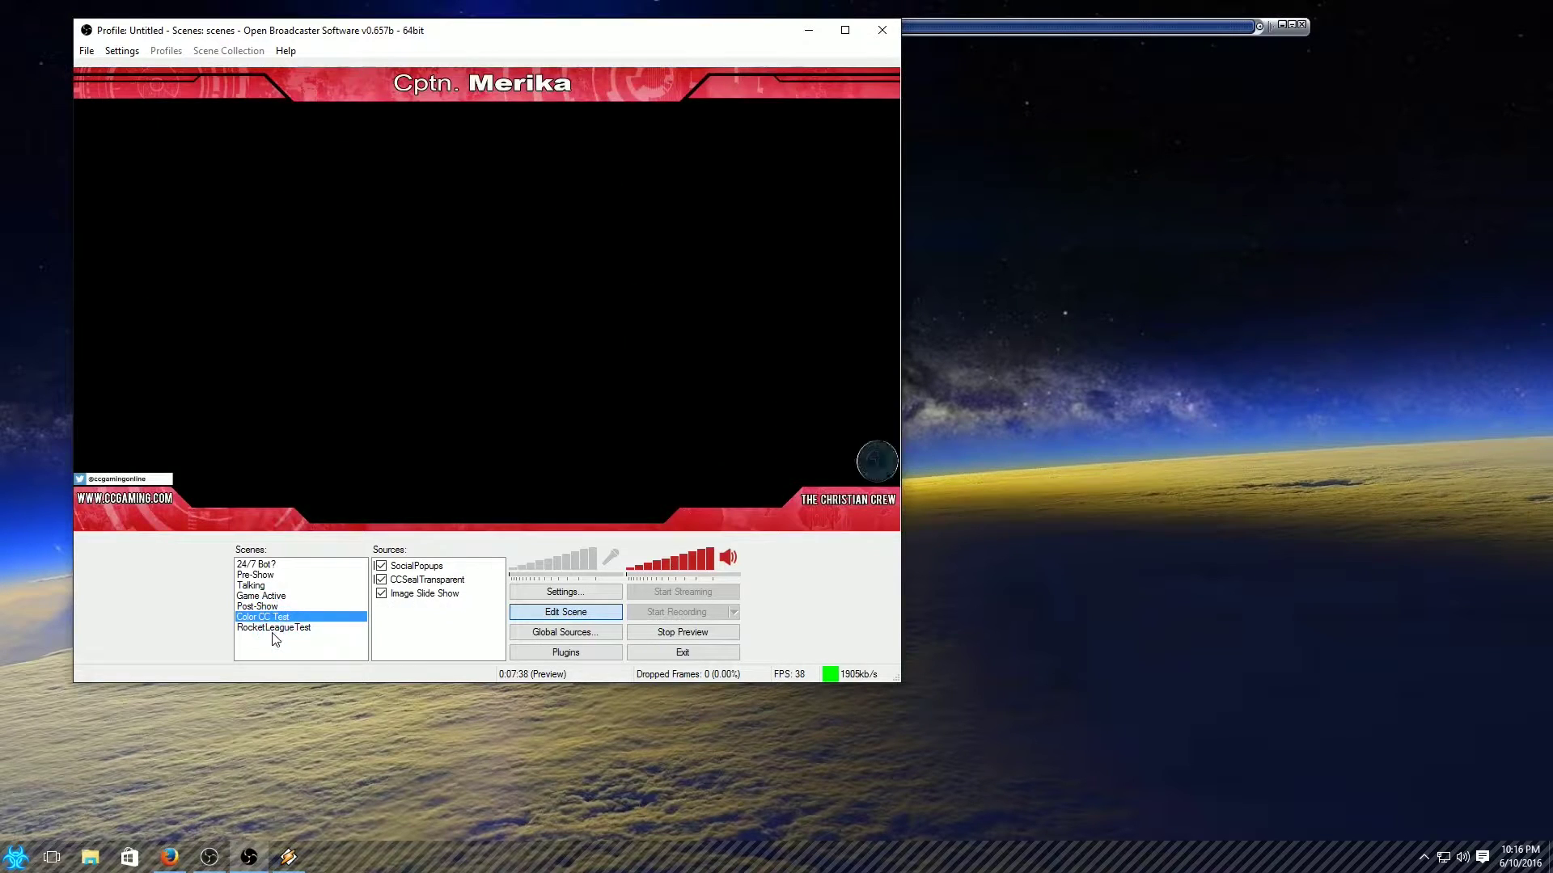
click(272, 629)
click(272, 617)
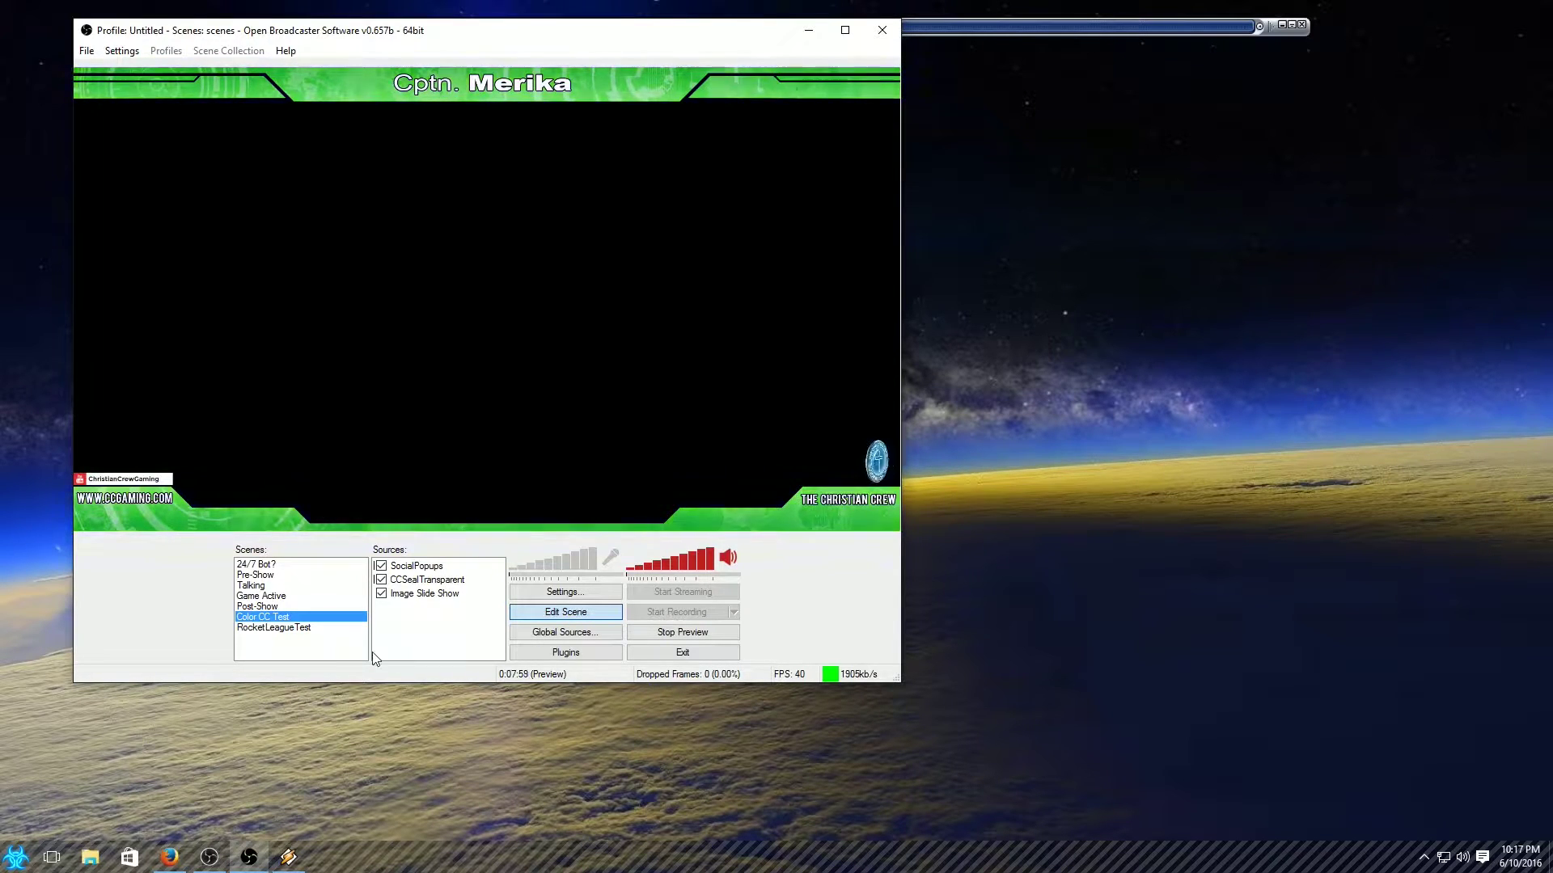
- Switch to the RocketLeagueTest scene and enable its Image and TopBar sources
click(288, 629)
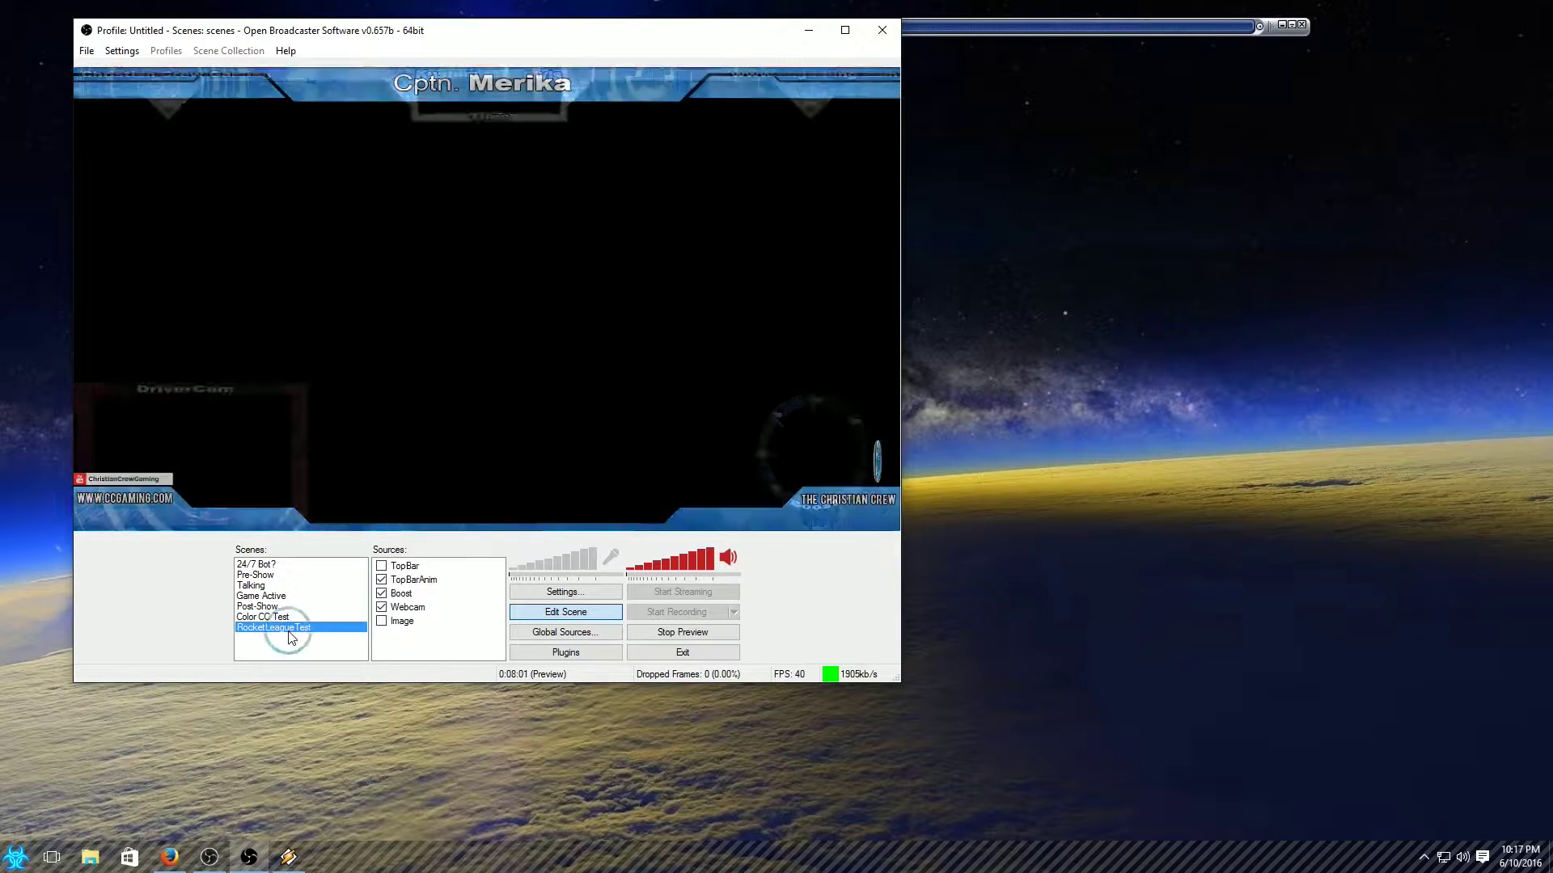
click(382, 621)
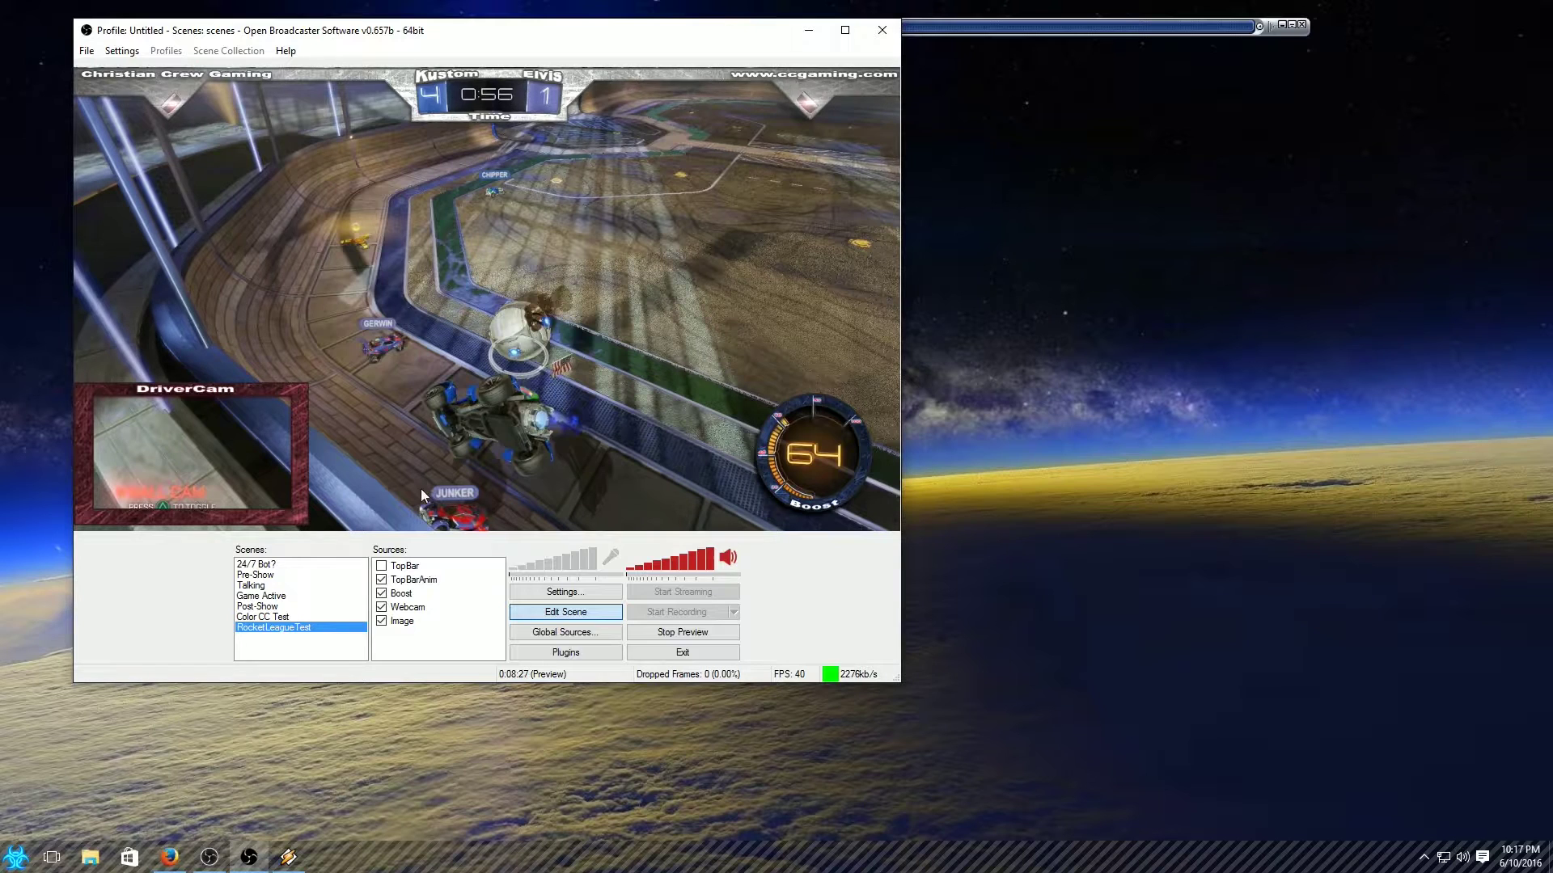
click(381, 566)
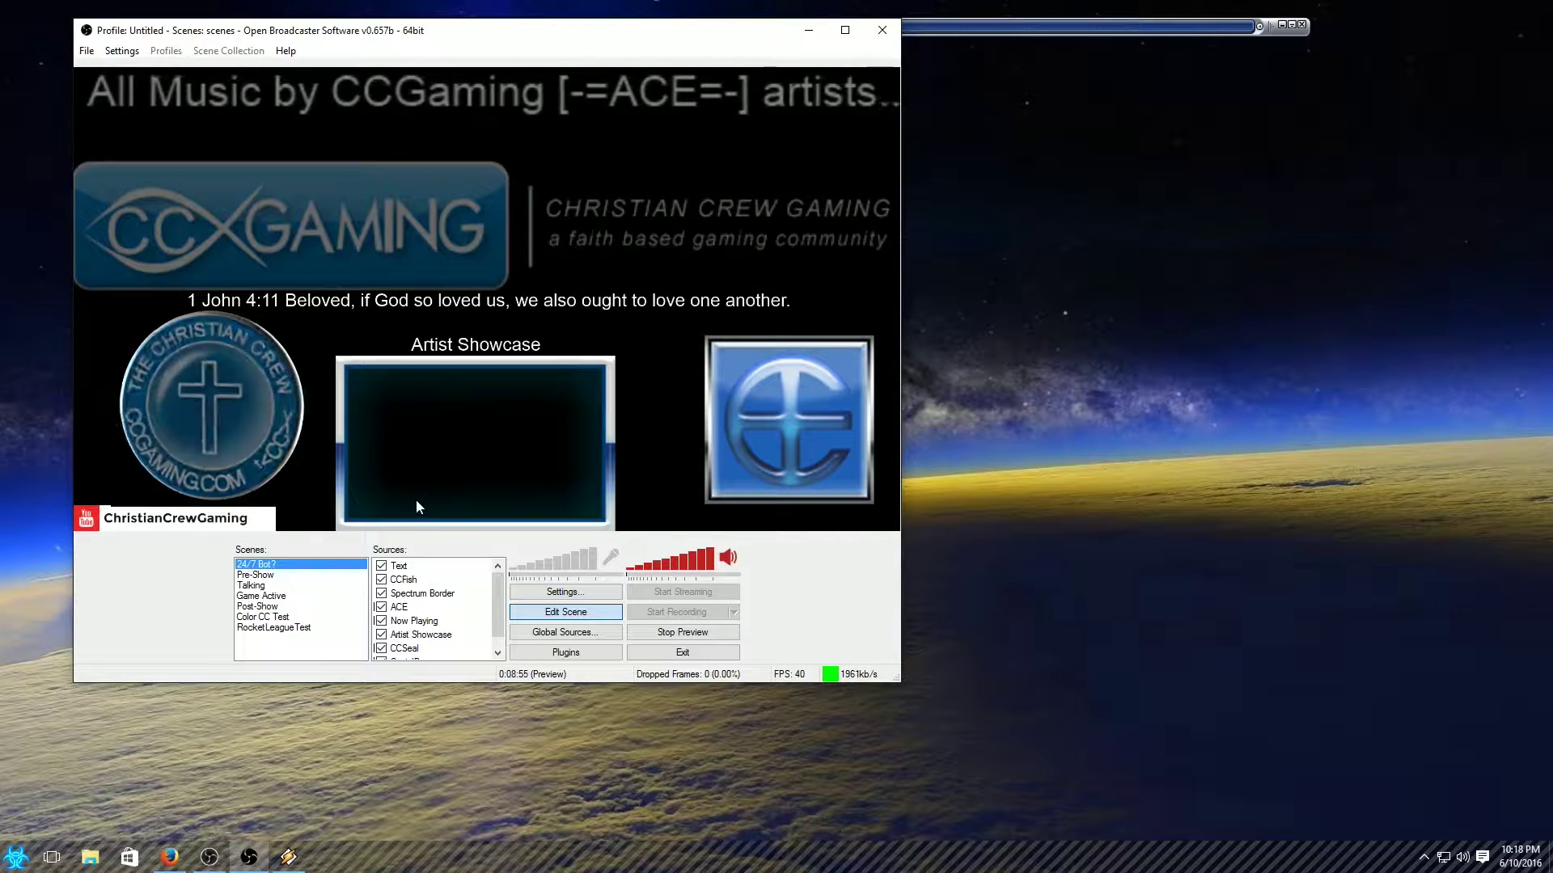
- Bring the music player and its visualizer to the front, and move the Open Broadcaster Software window clear of the visualizer
click(935, 22)
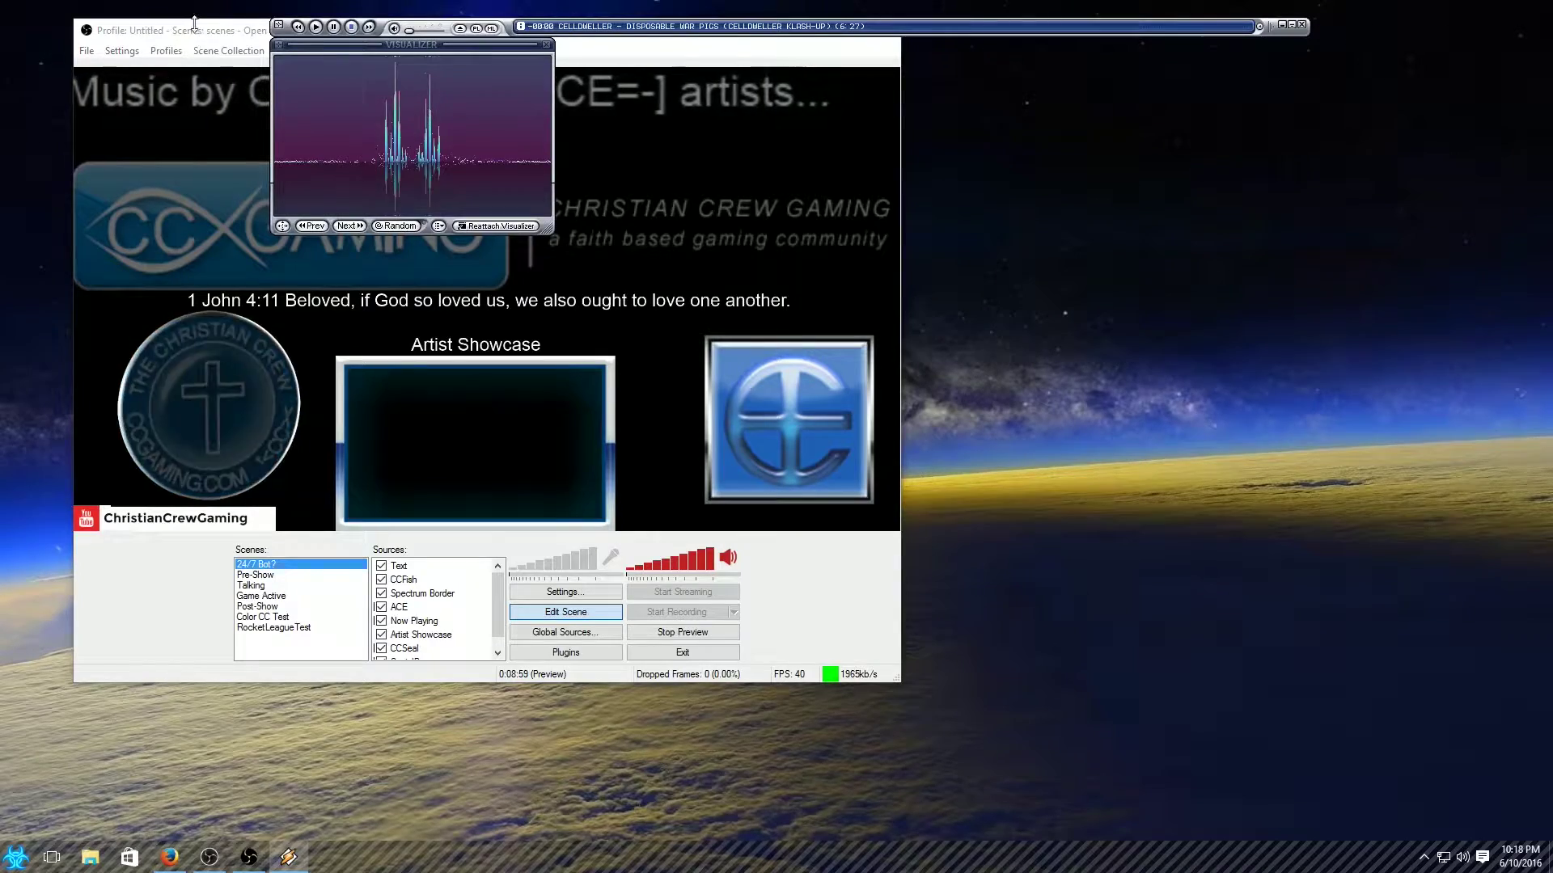
drag(193, 39, 704, 104)
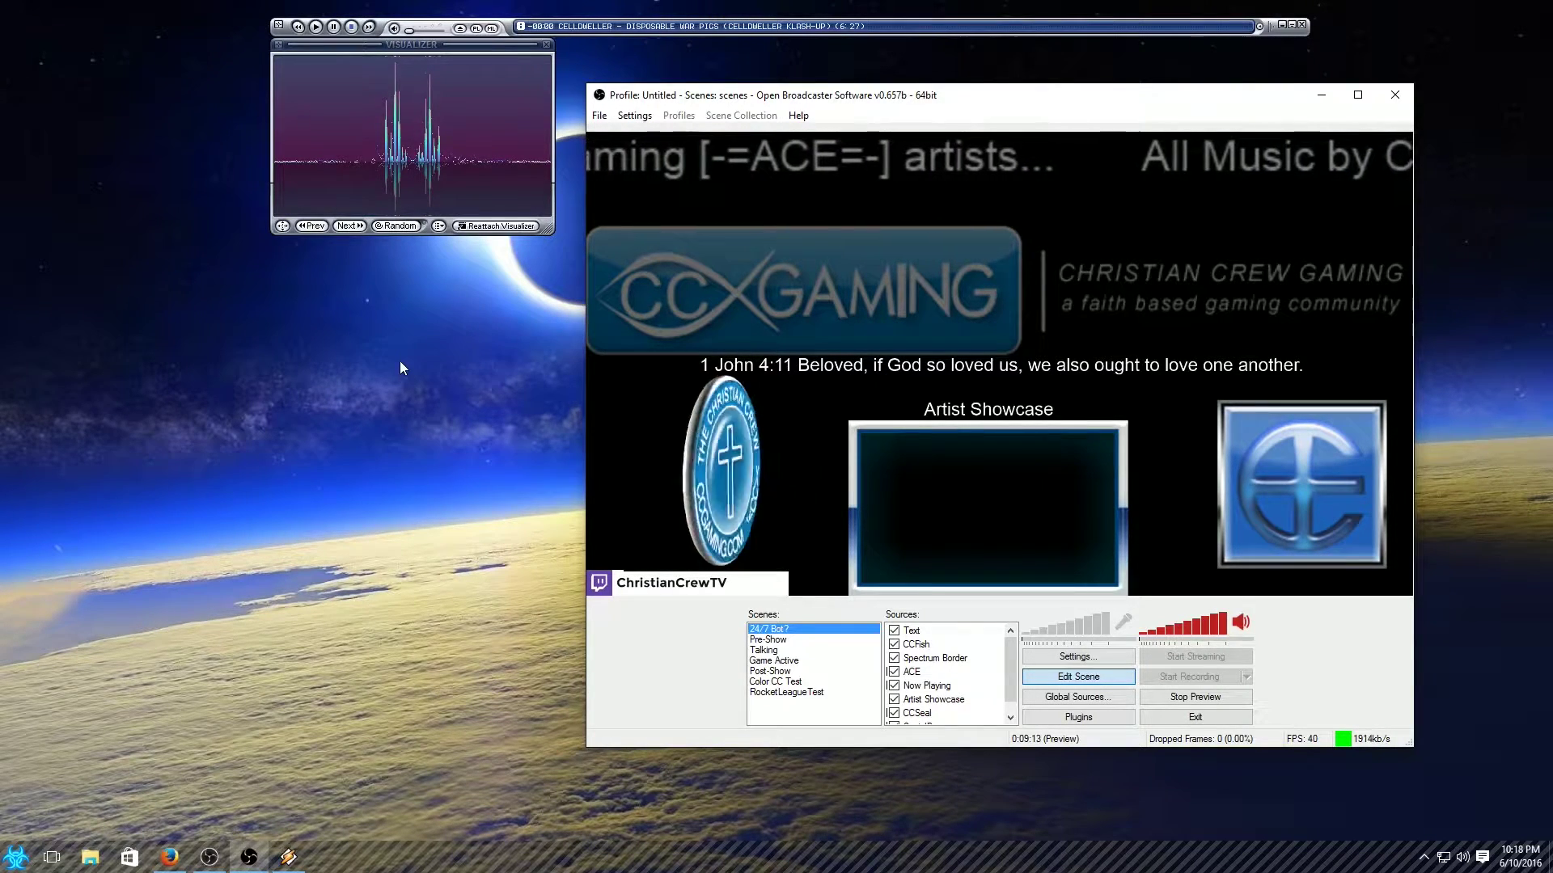
- Start playing the Celldweller track in the music player and adjust its volume
click(316, 28)
drag(410, 30, 414, 31)
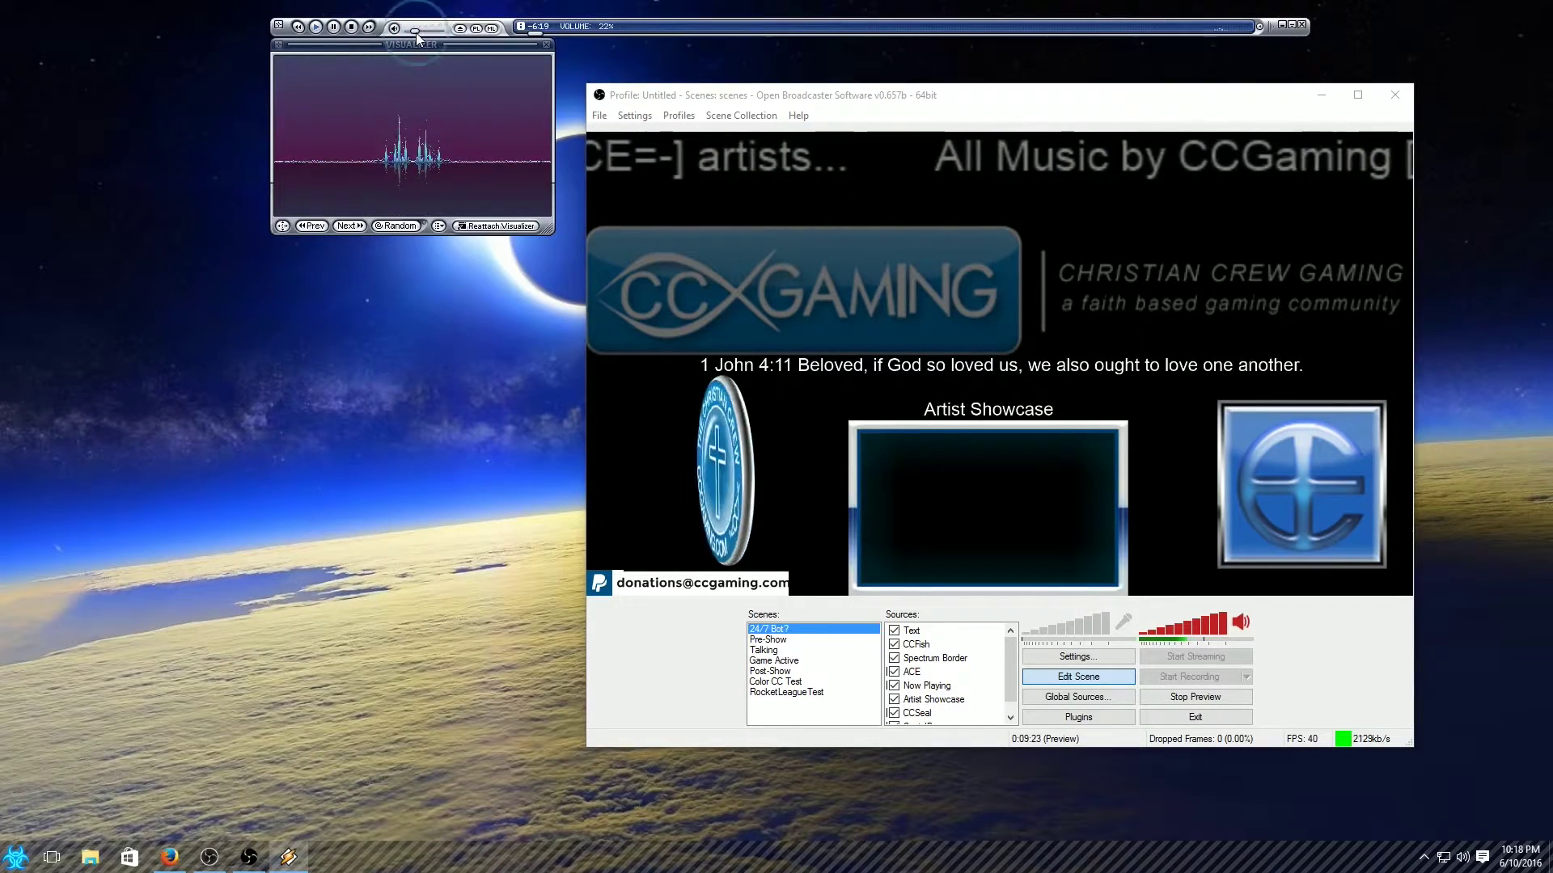
drag(416, 34, 411, 30)
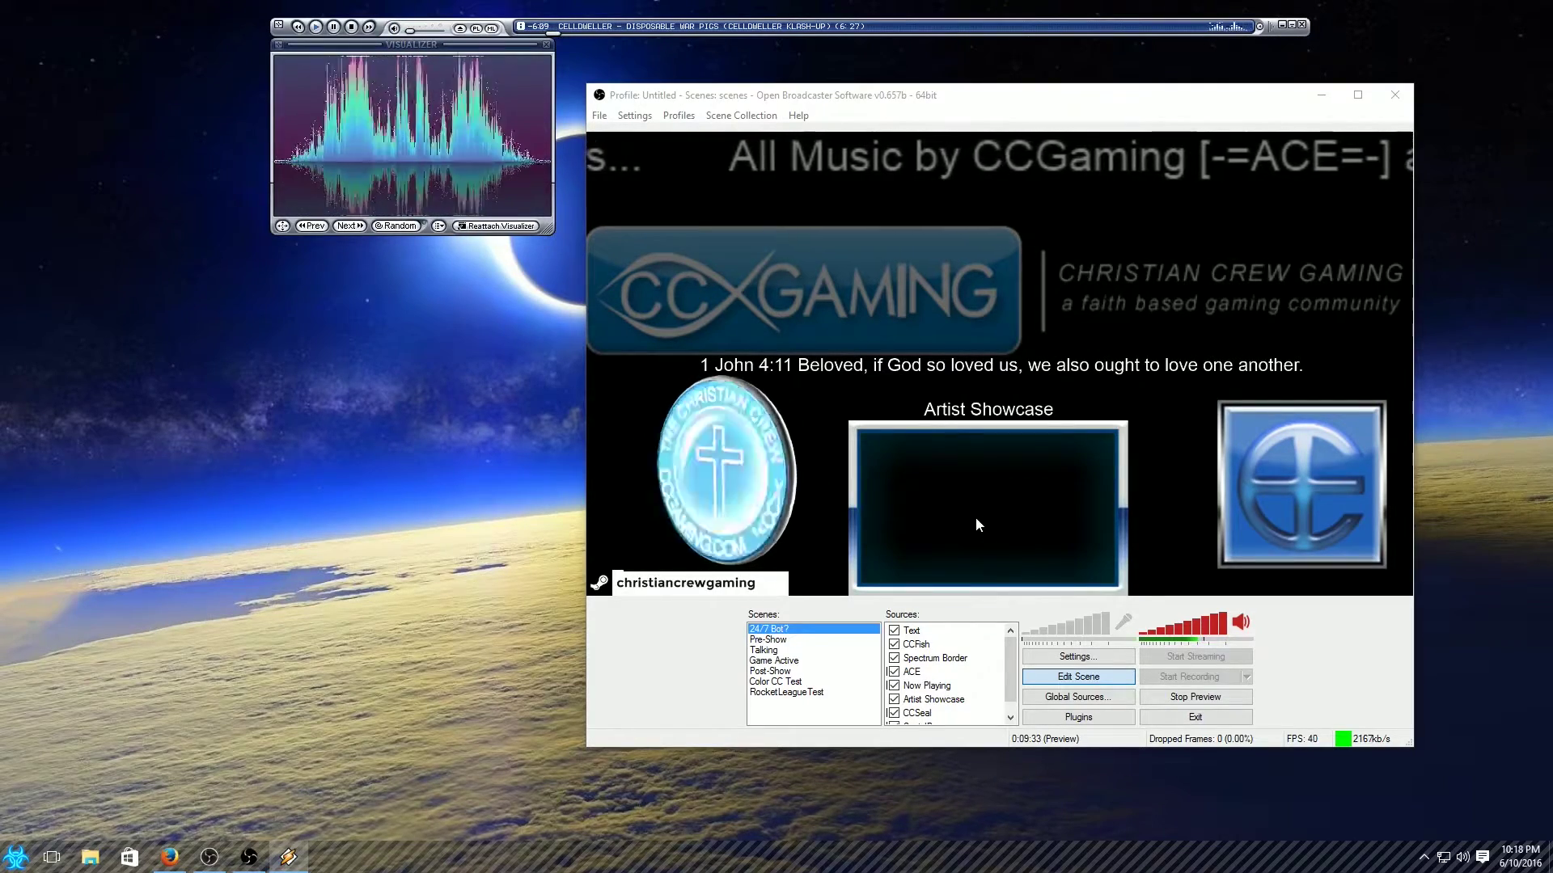
- Add a Window Capture source named "Spectrum Analyzer" to the 24/7 Bot? scene
right_click(926, 636)
mouse_move(965, 644)
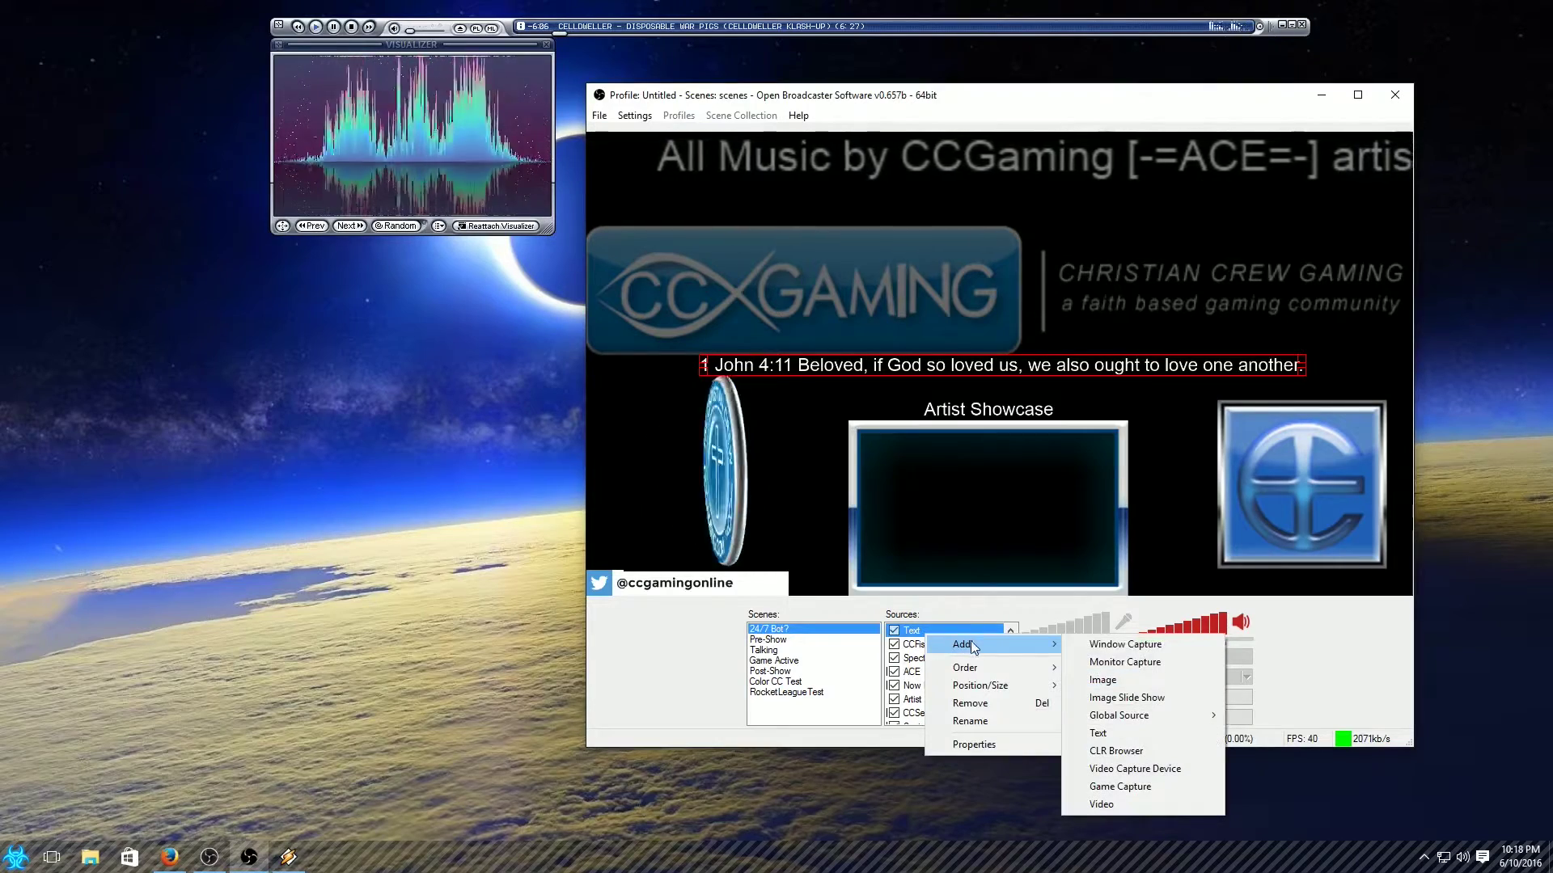
click(1104, 645)
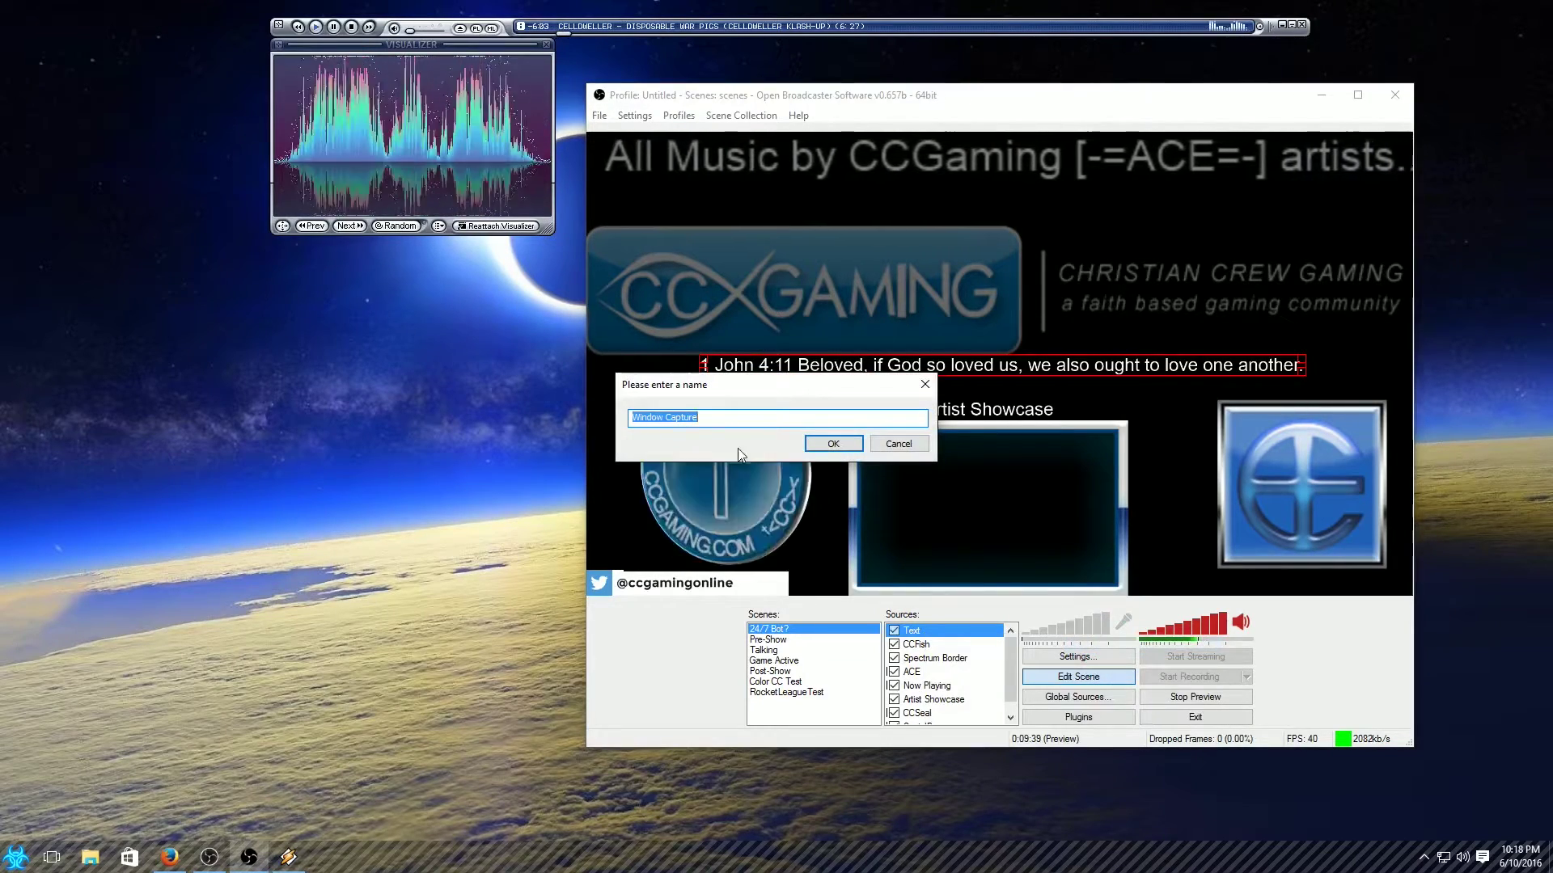
text(Spectrum Analyzer)
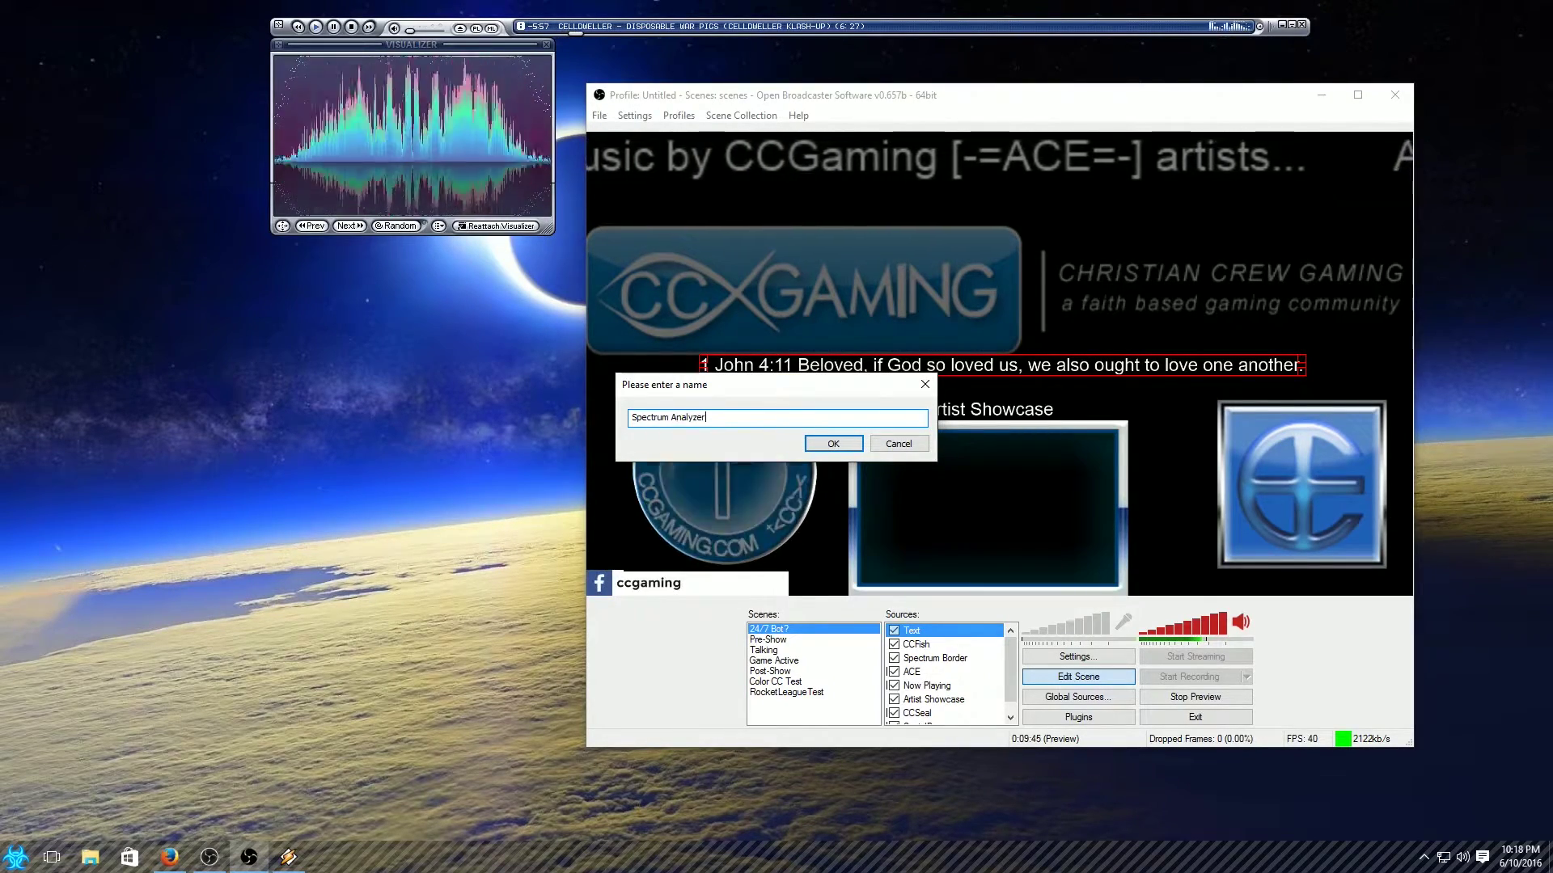
click(819, 443)
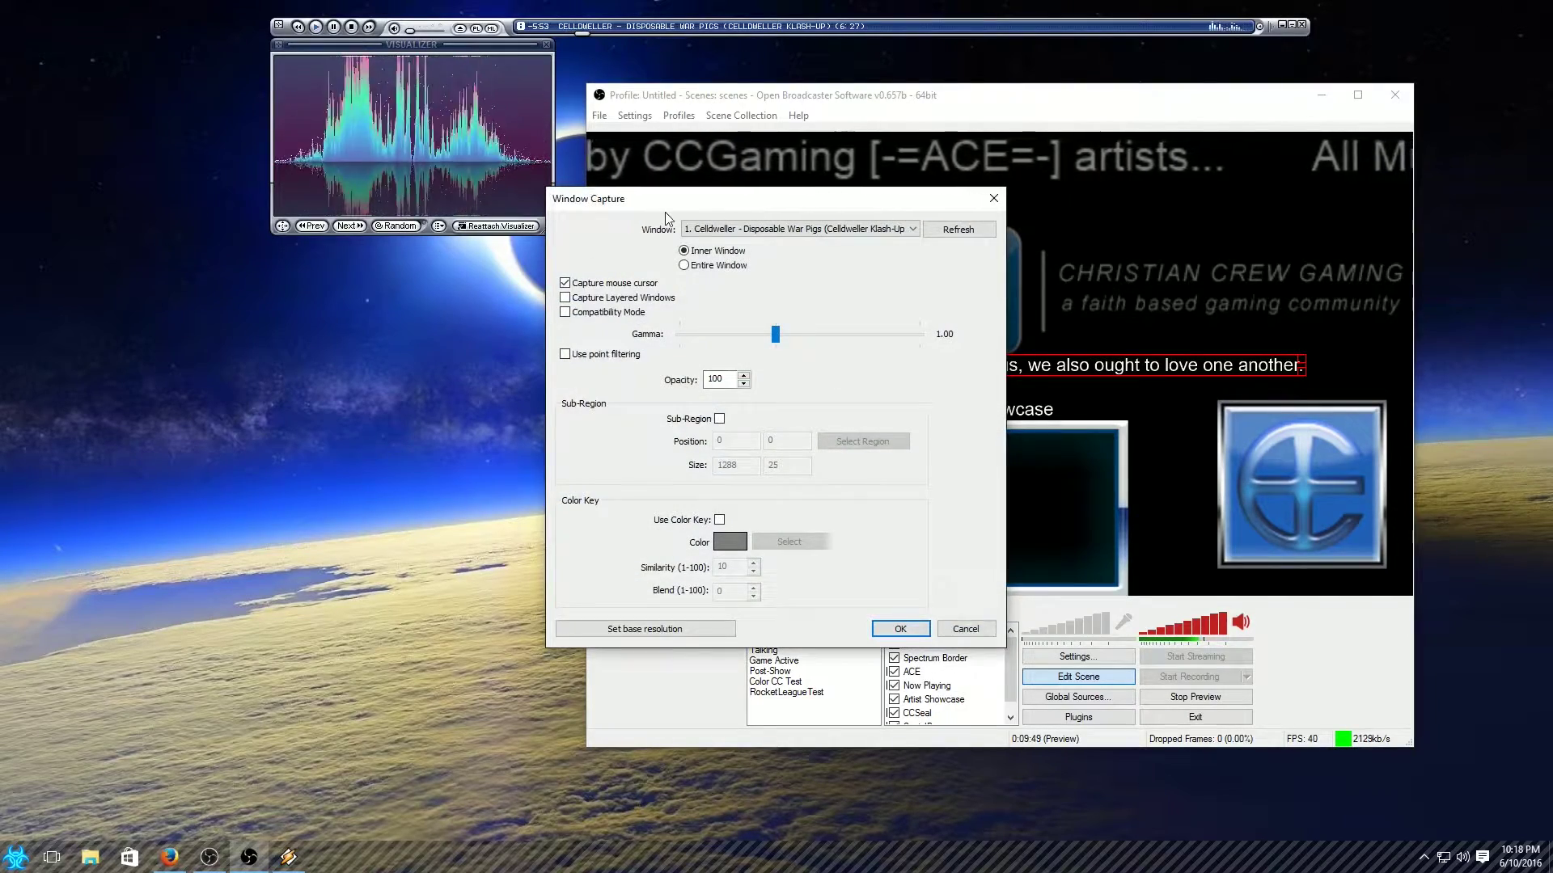
- Capture the Classic Spectrum Analyzer window, limited to a sub-region at position 0, 17 with size 354 by 206
mouse_move(679, 208)
mouse_down()
mouse_move(808, 207)
mouse_move(704, 225)
mouse_up()
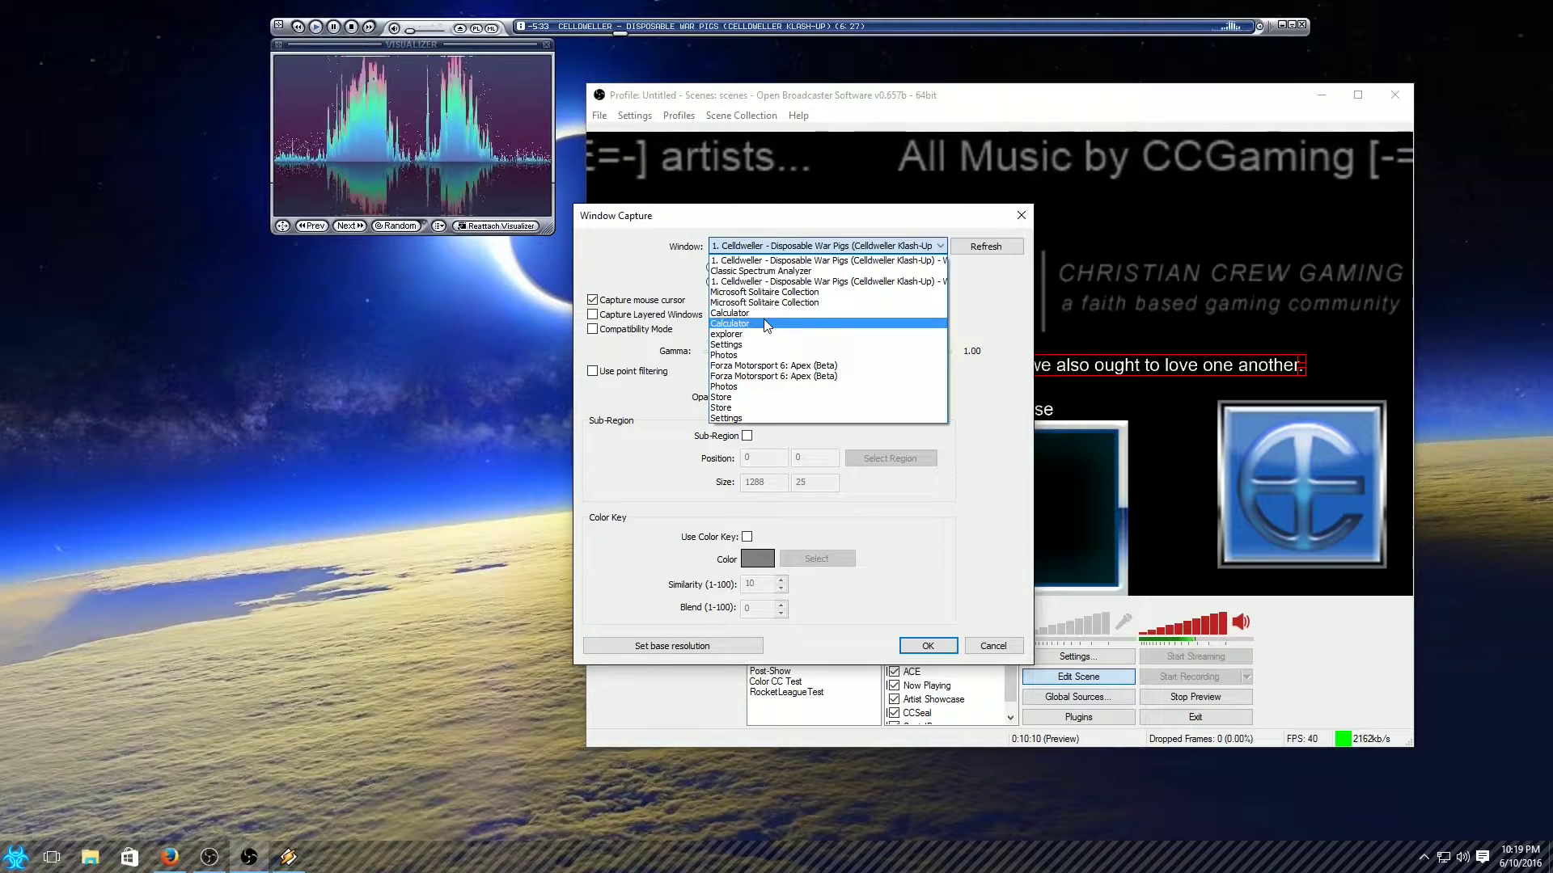
click(760, 273)
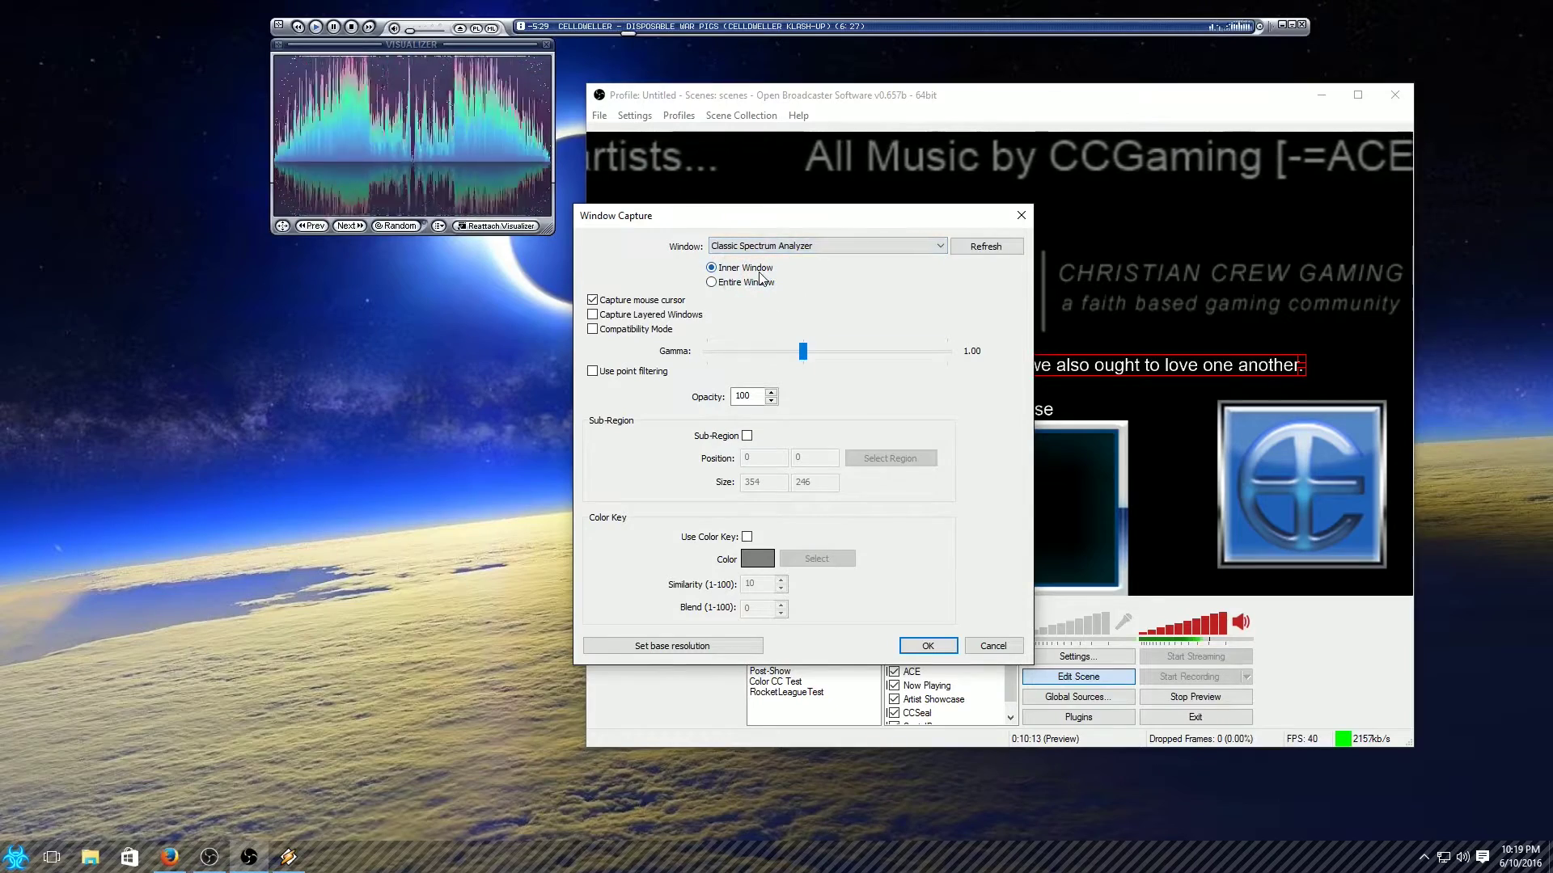
click(746, 436)
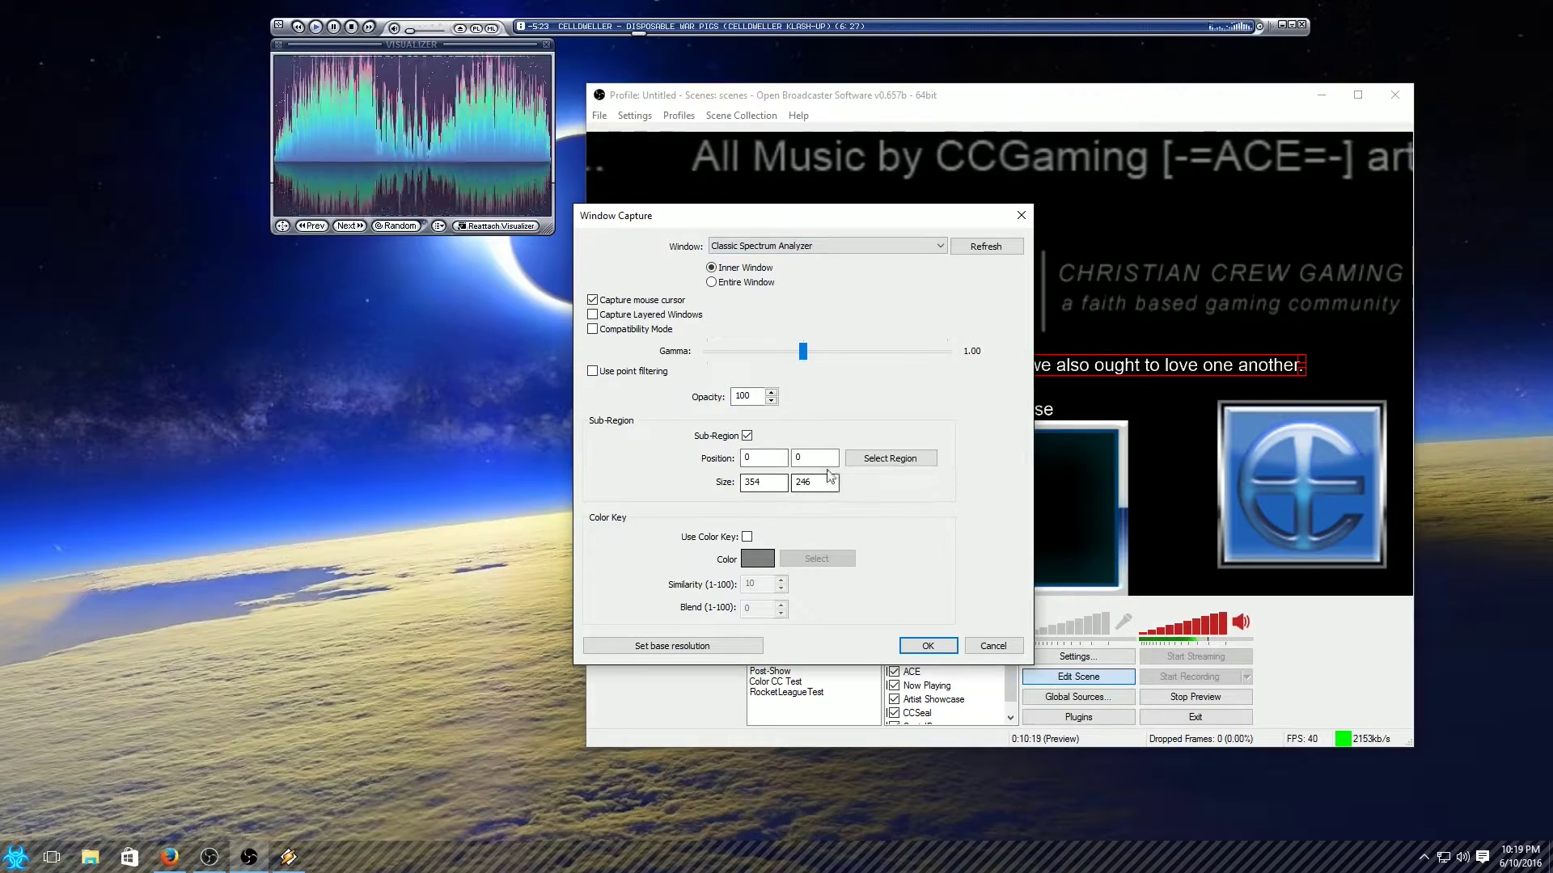
click(878, 458)
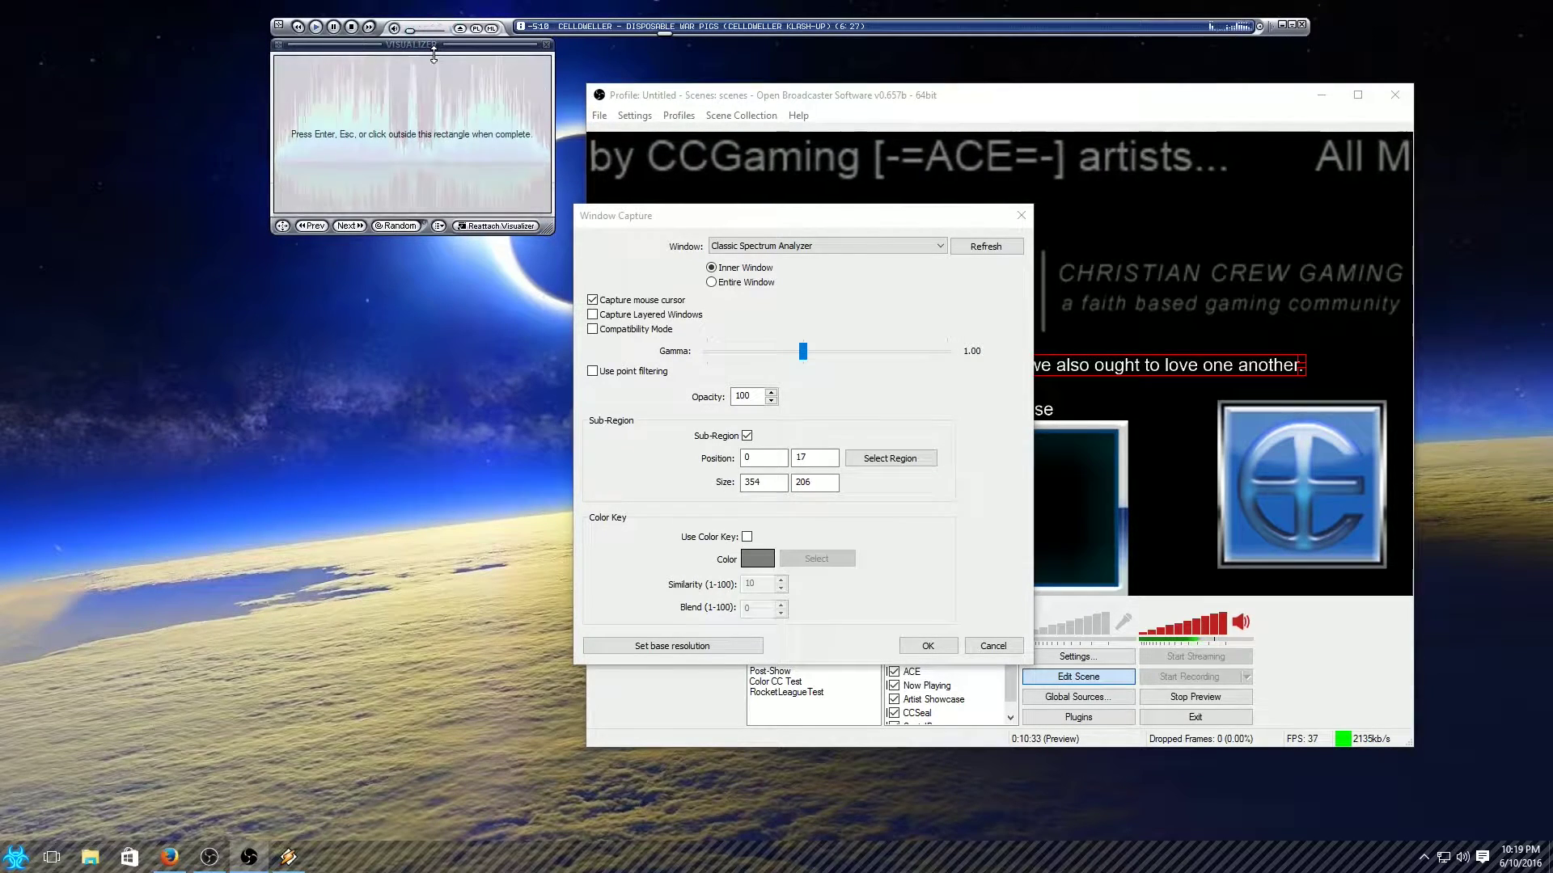
key(Return)
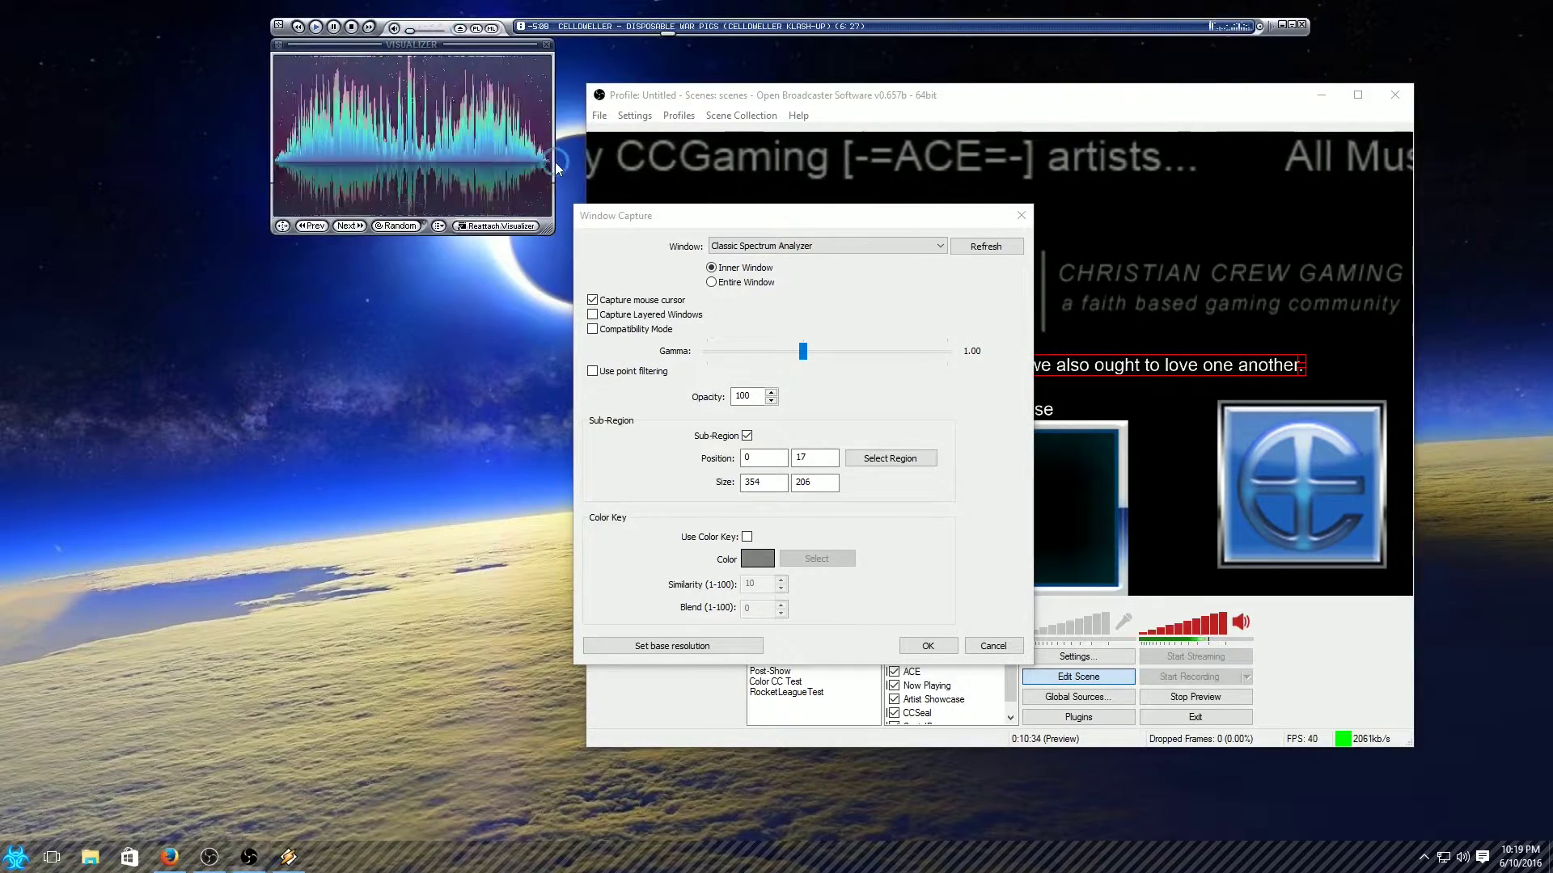
click(928, 645)
- Move the Spectrum Analyzer capture into the Artist Showcase frame and resize it to fill the frame's interior
drag(637, 191, 914, 484)
drag(1008, 519, 1071, 564)
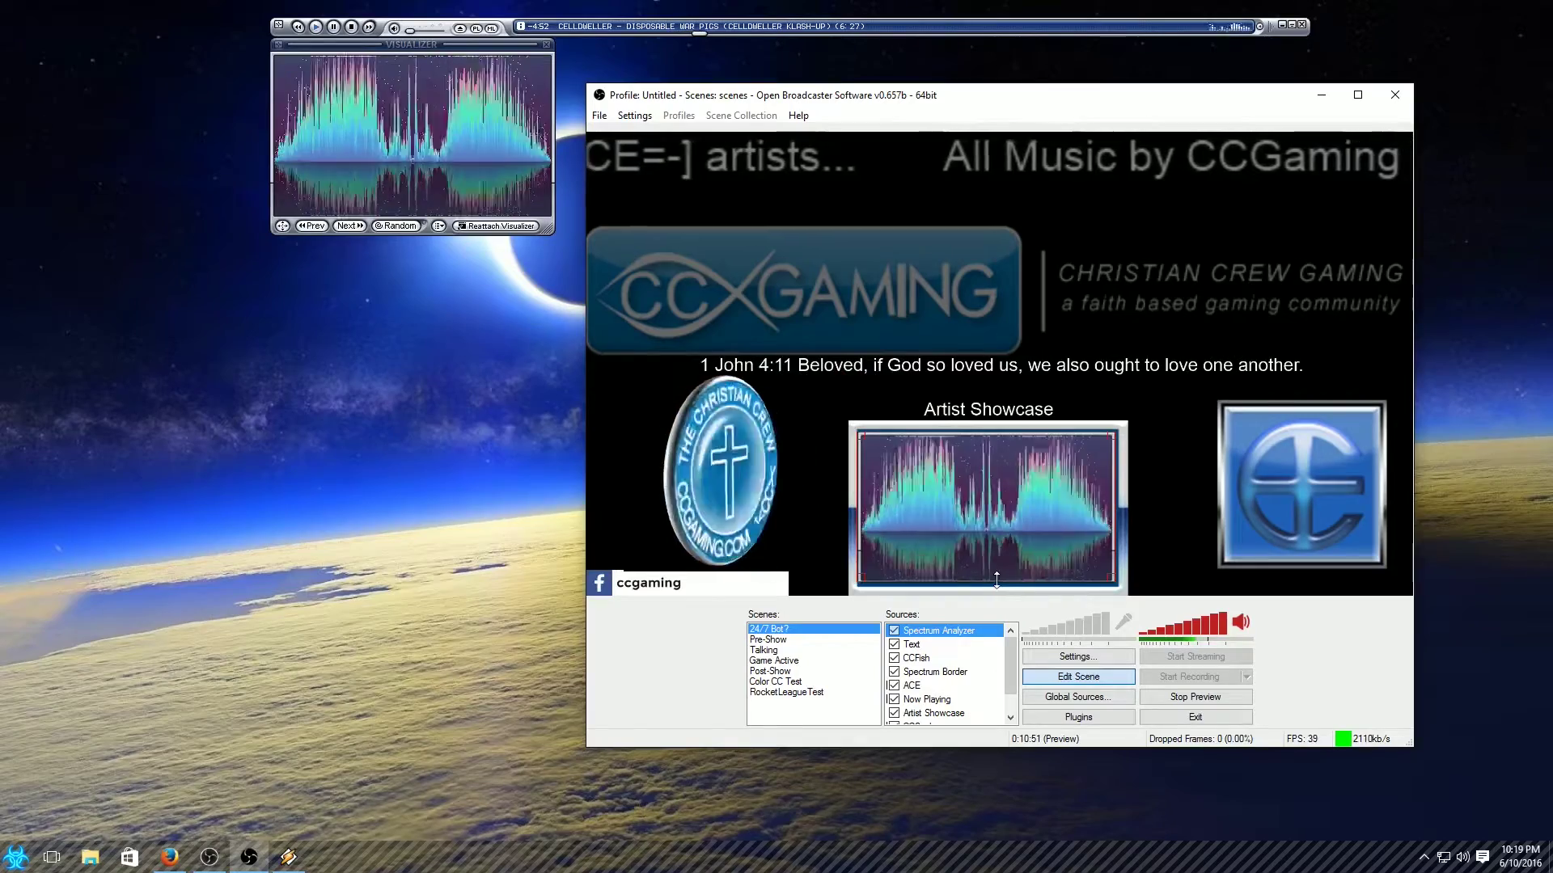
drag(995, 581, 980, 563)
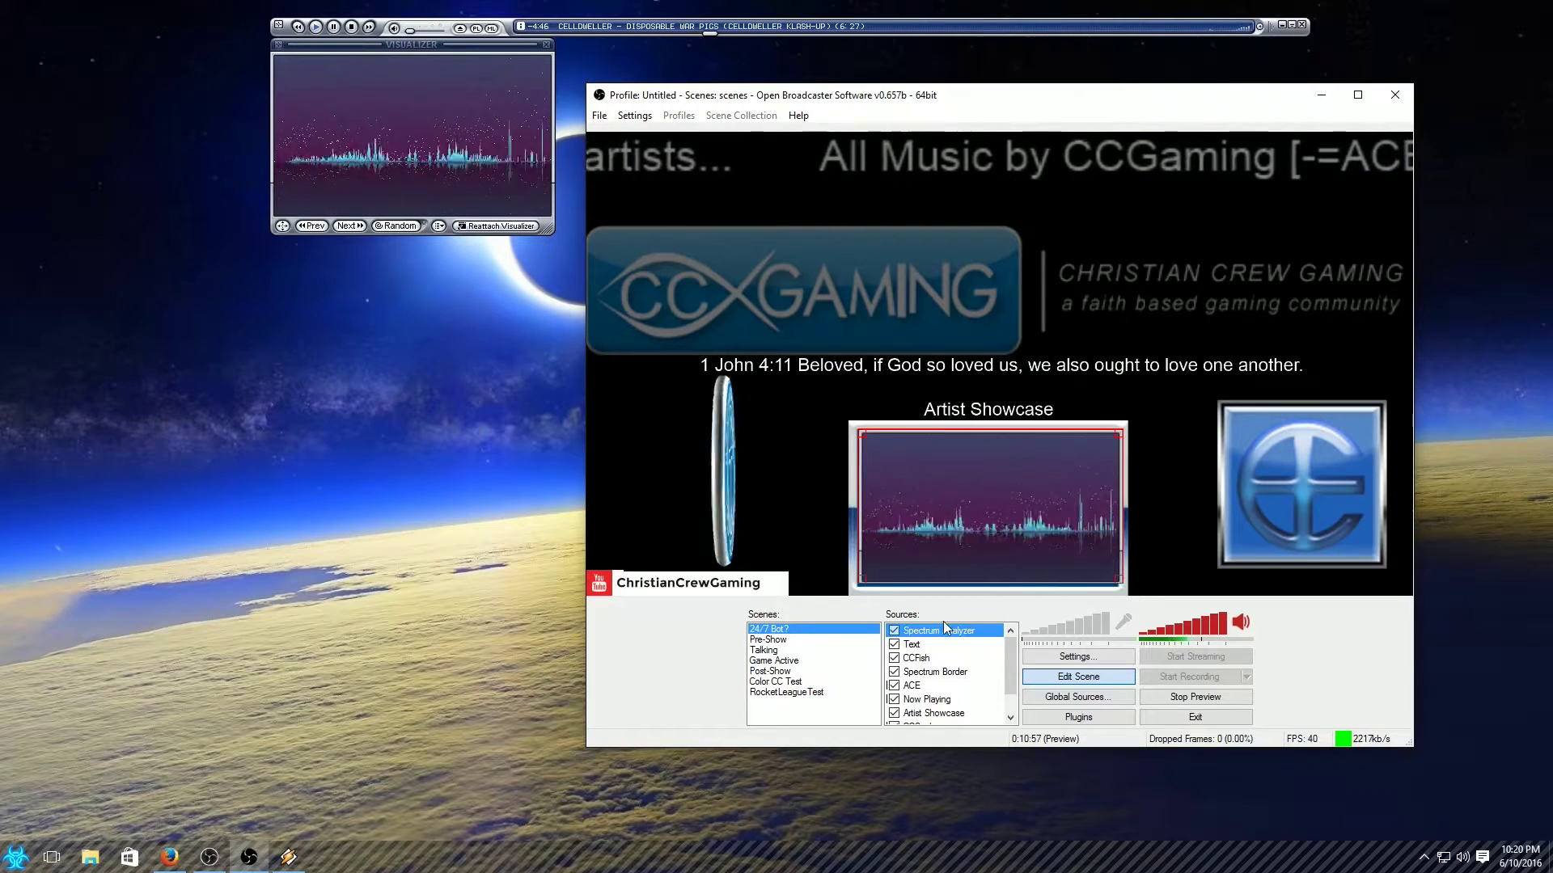
- Move the Spectrum Border source to the top of the source order
right_click(937, 675)
mouse_move(970, 708)
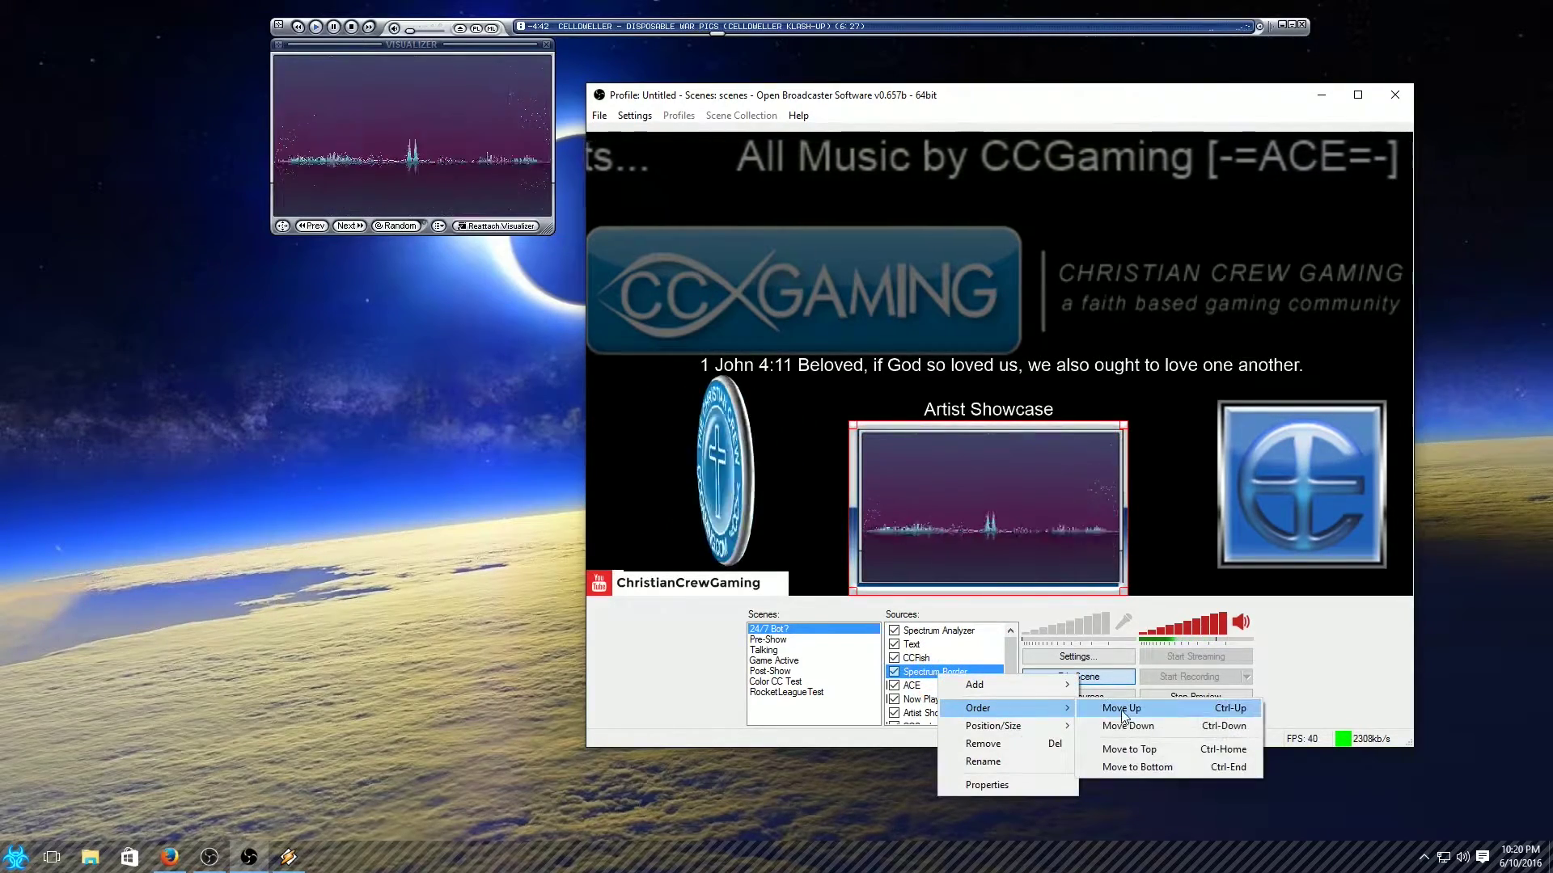
click(1125, 747)
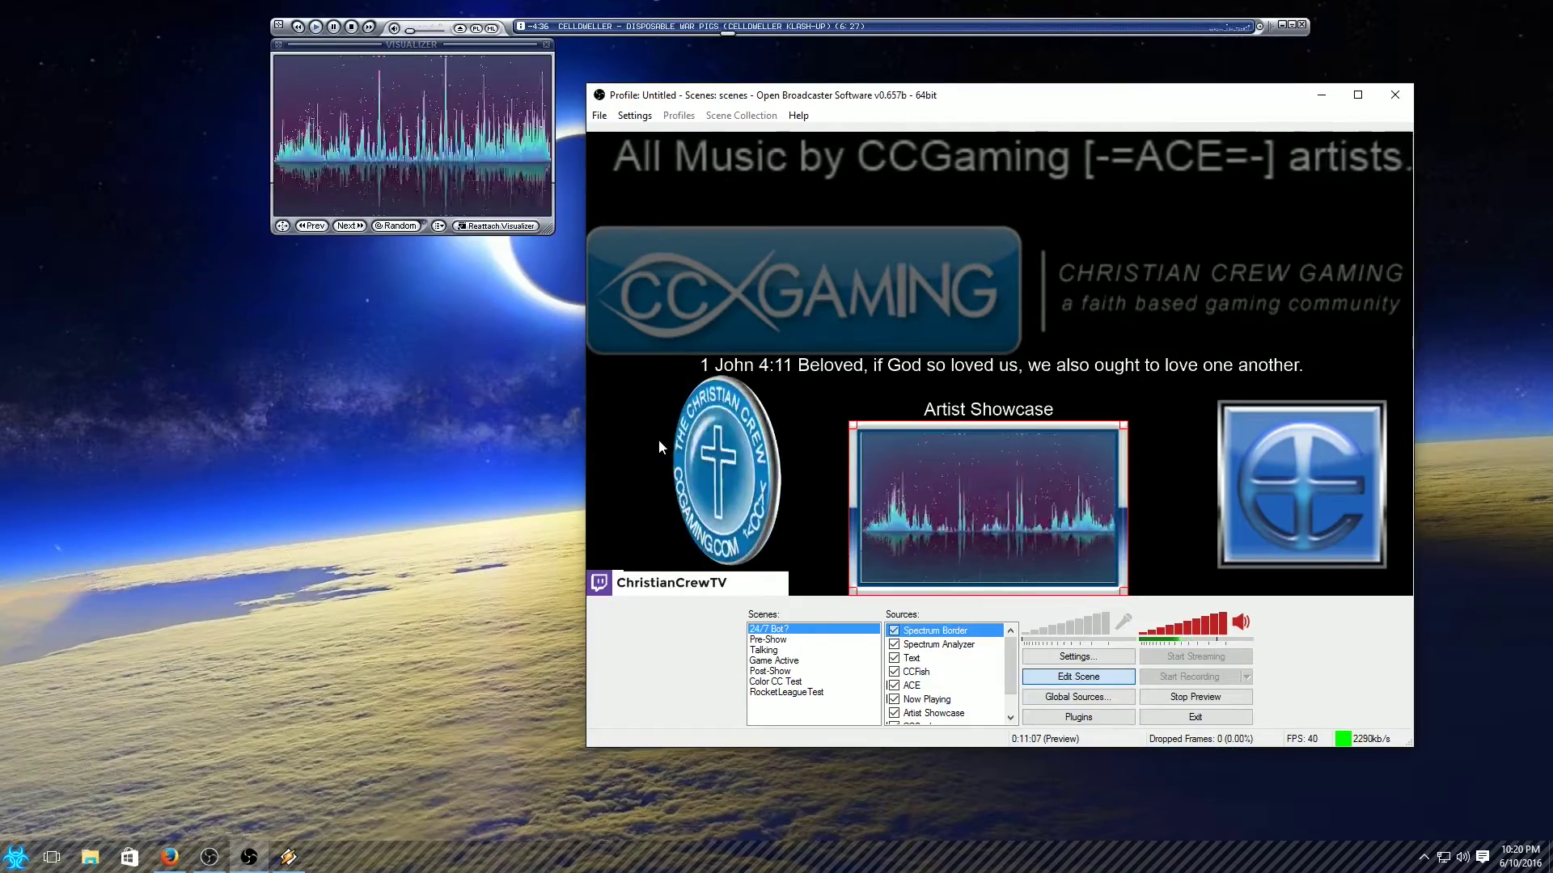
- Add a Window Capture source named "Artist Information" that captures the music player's sub-region at position 317, 0 with size 388 by 25
right_click(940, 658)
mouse_move(961, 671)
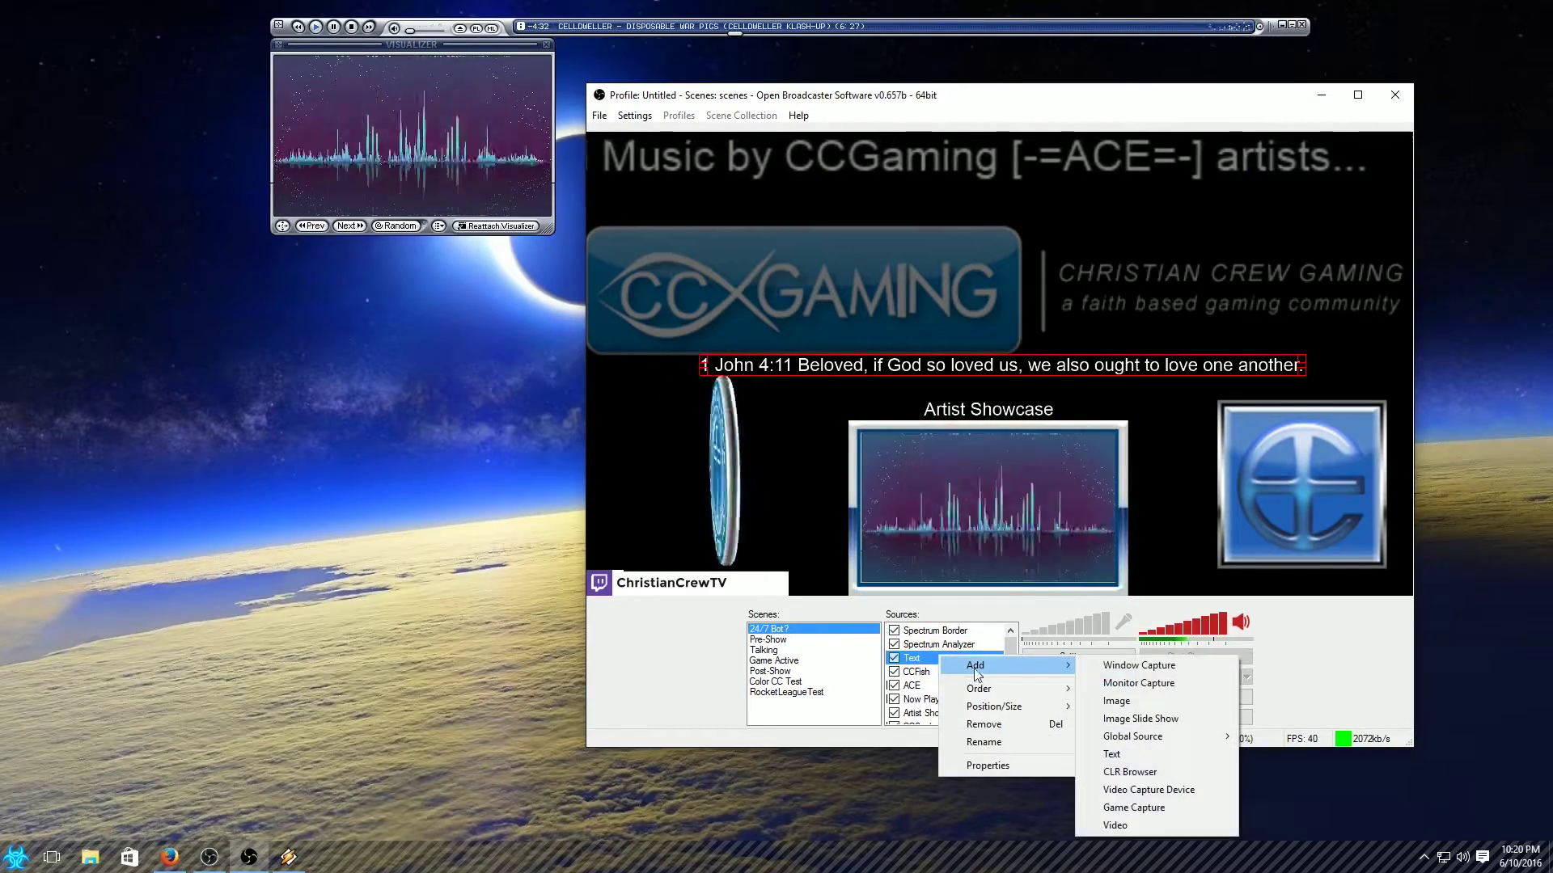
click(1099, 666)
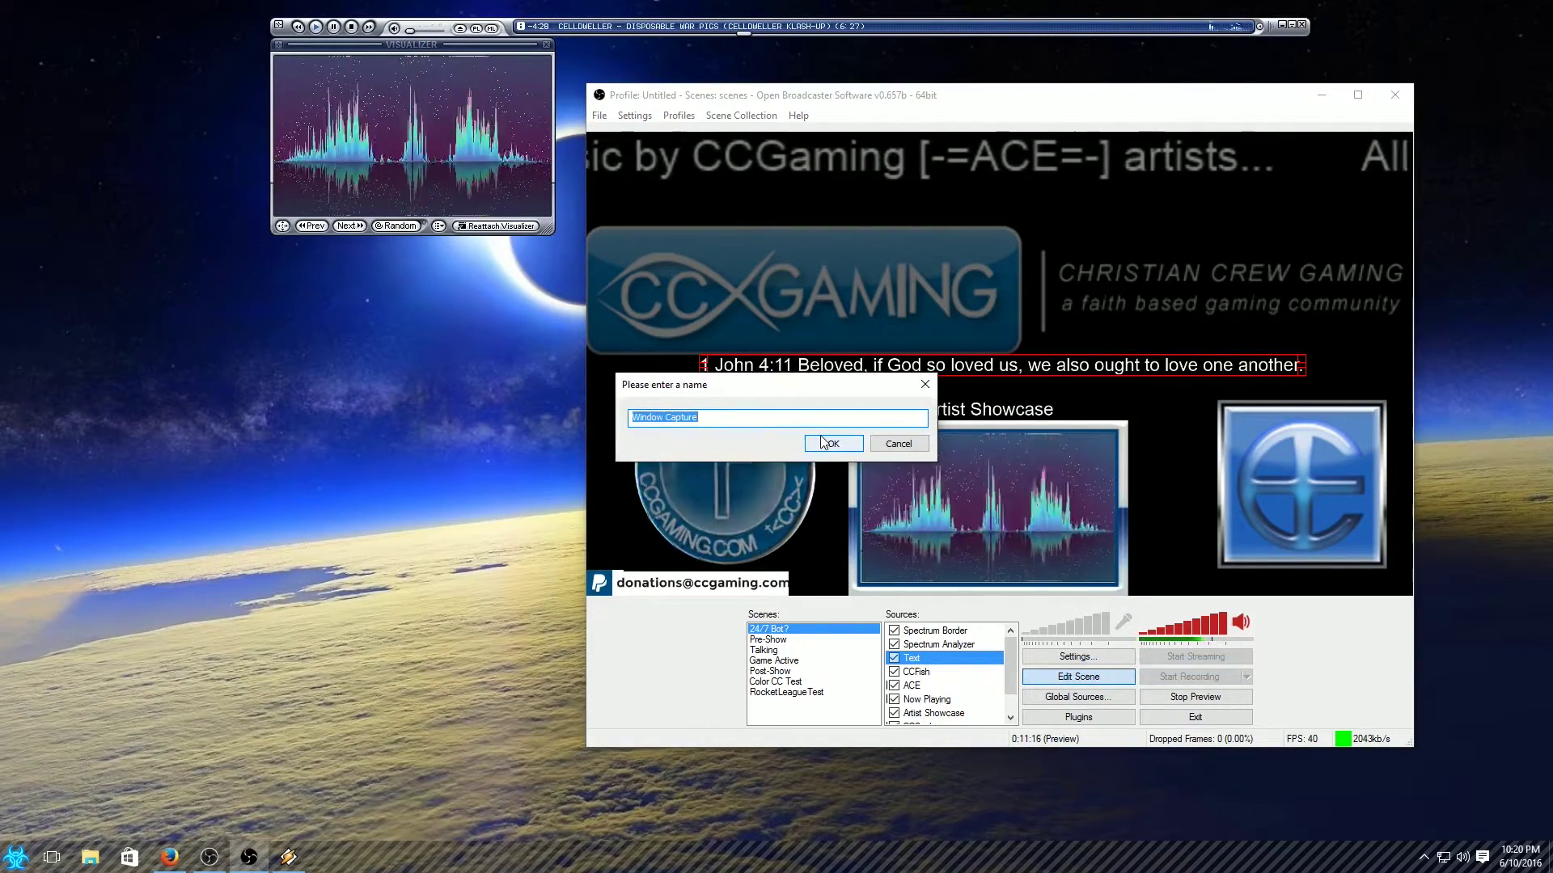
text(Arti)
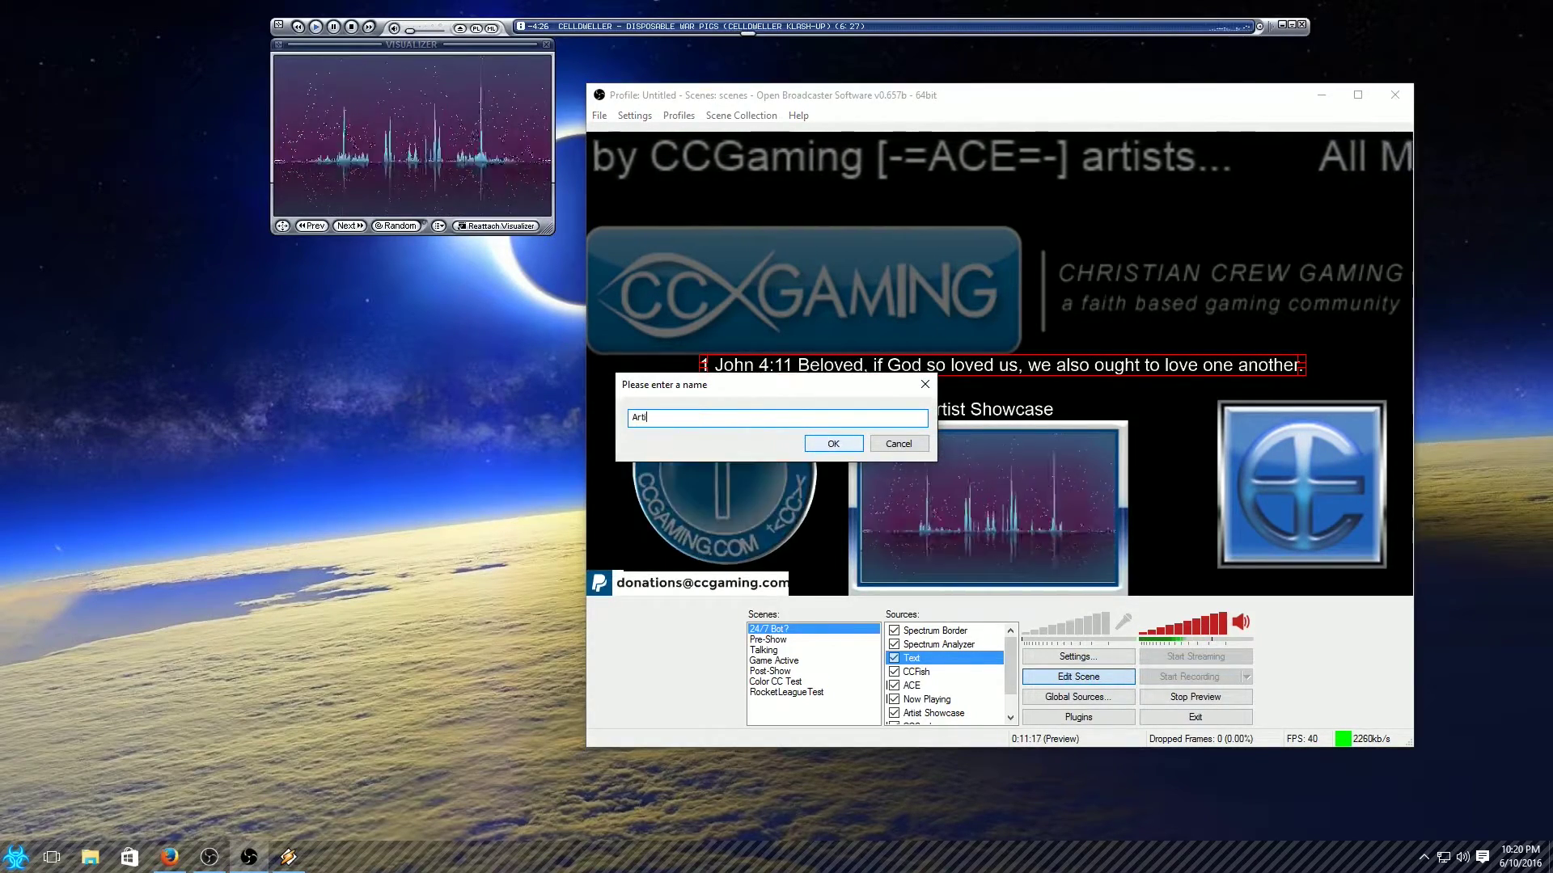
text(st Information)
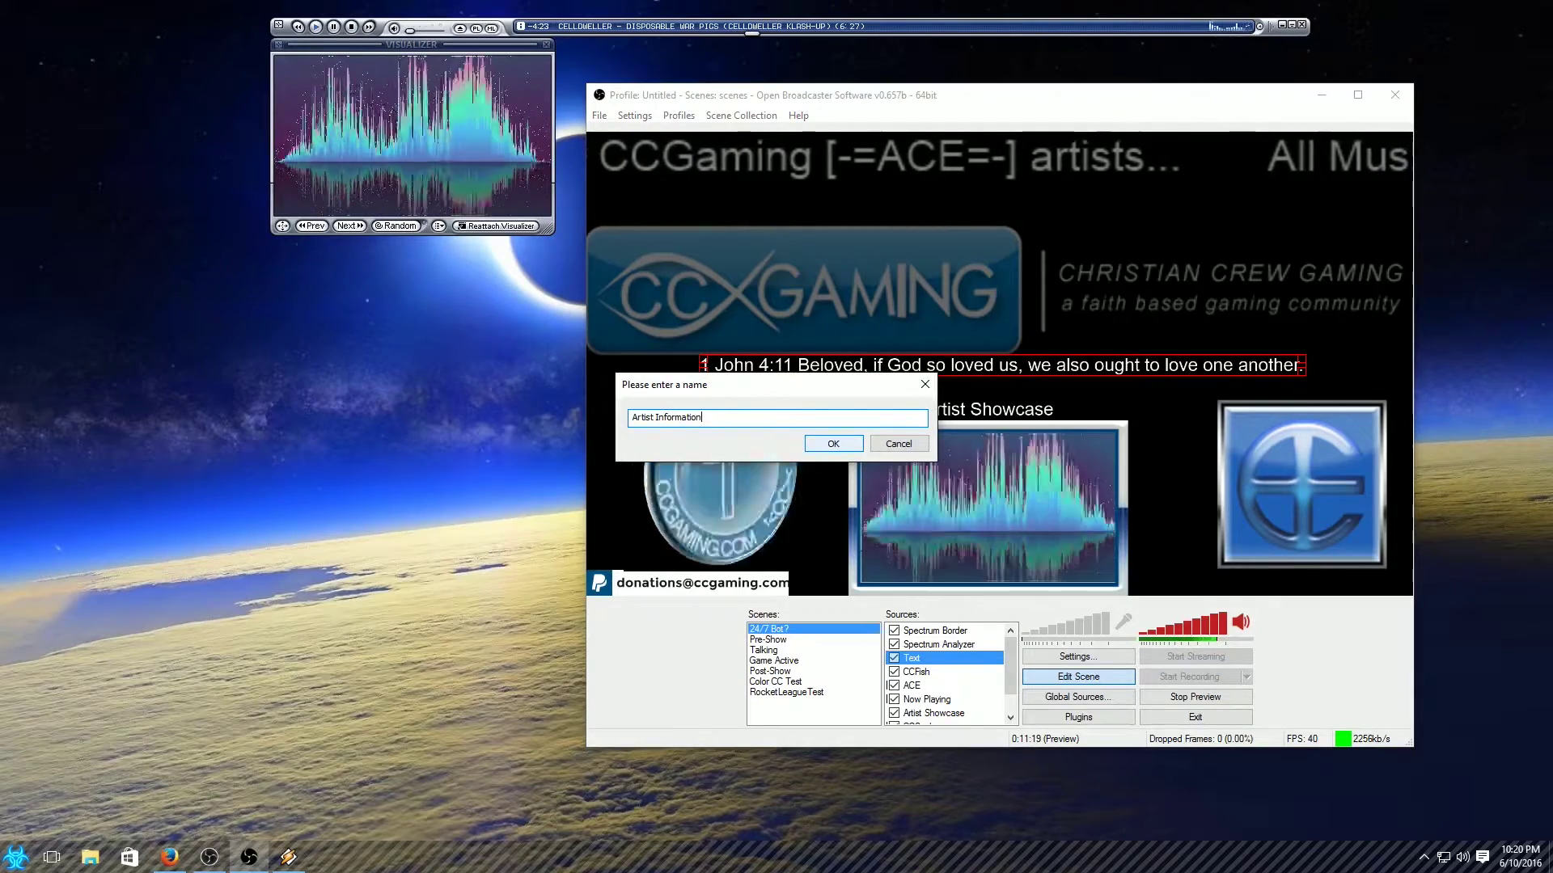
click(820, 436)
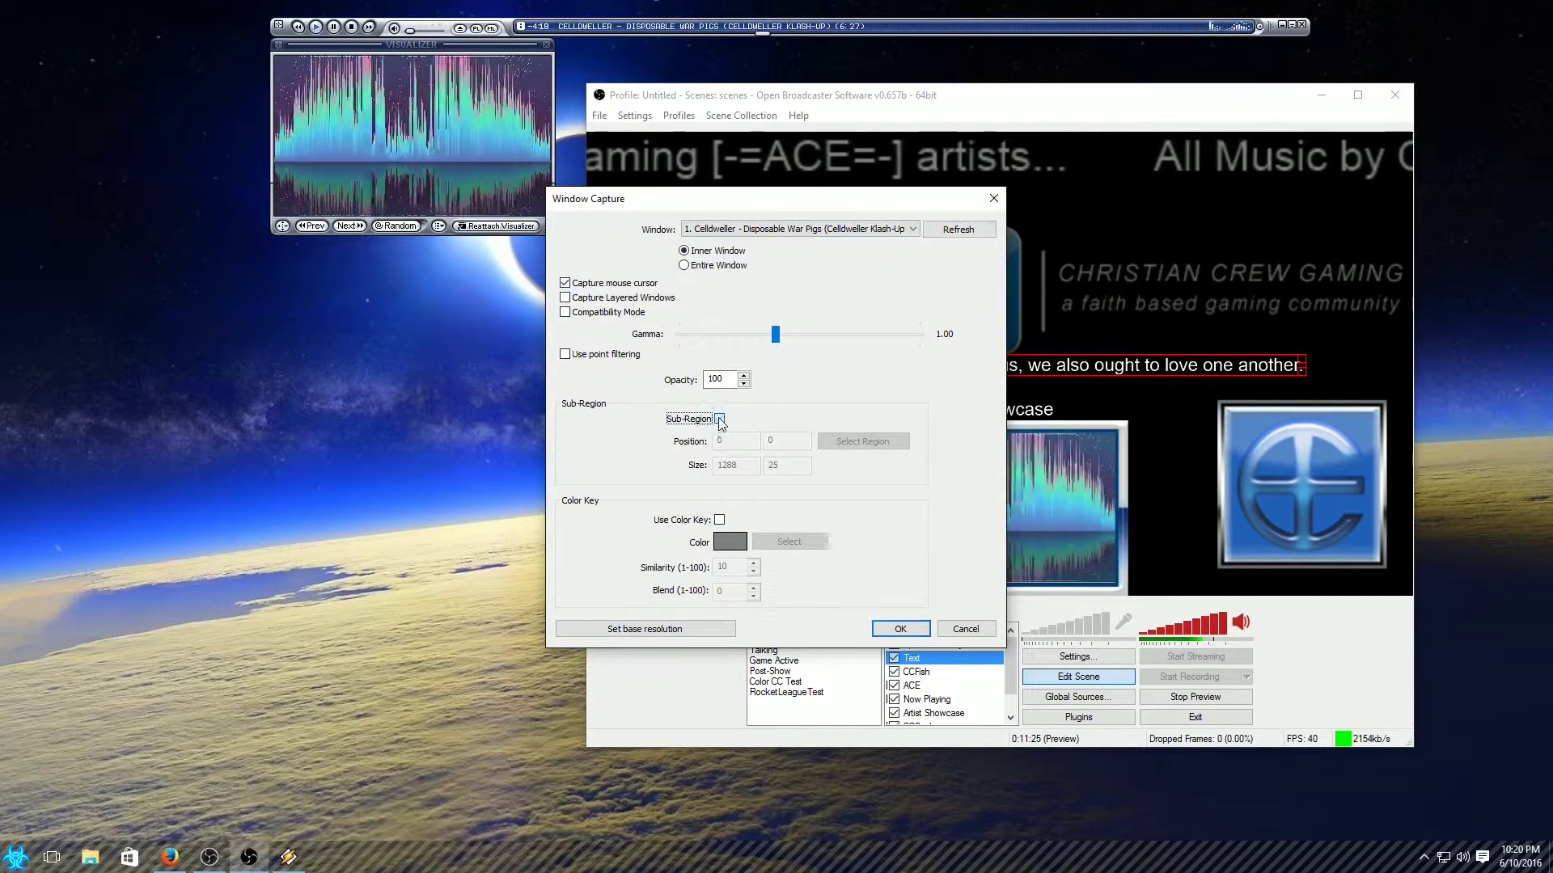
click(843, 451)
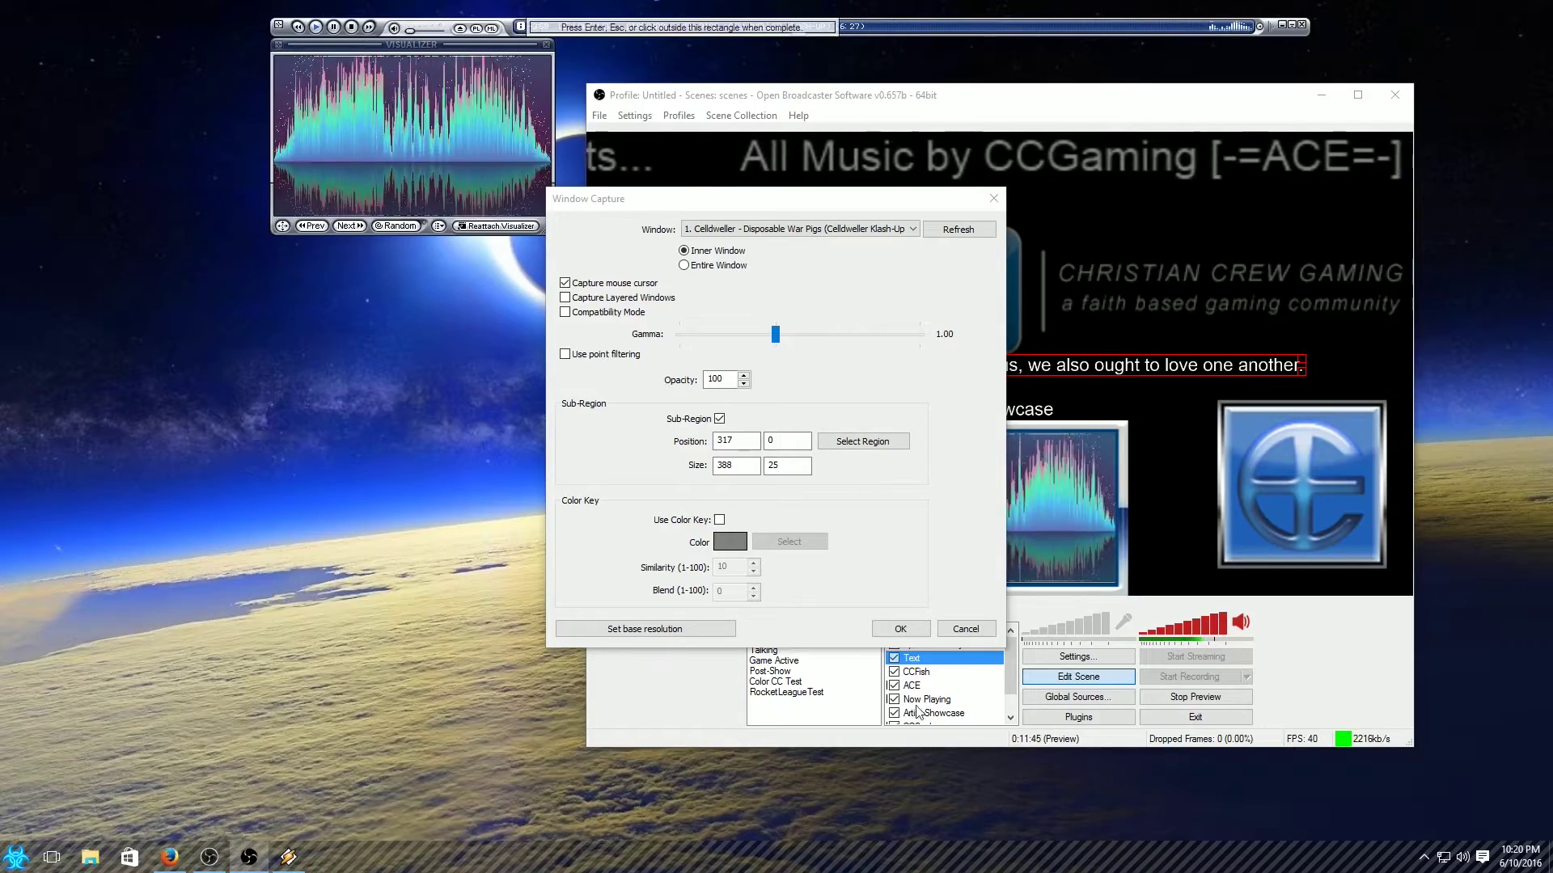
click(898, 629)
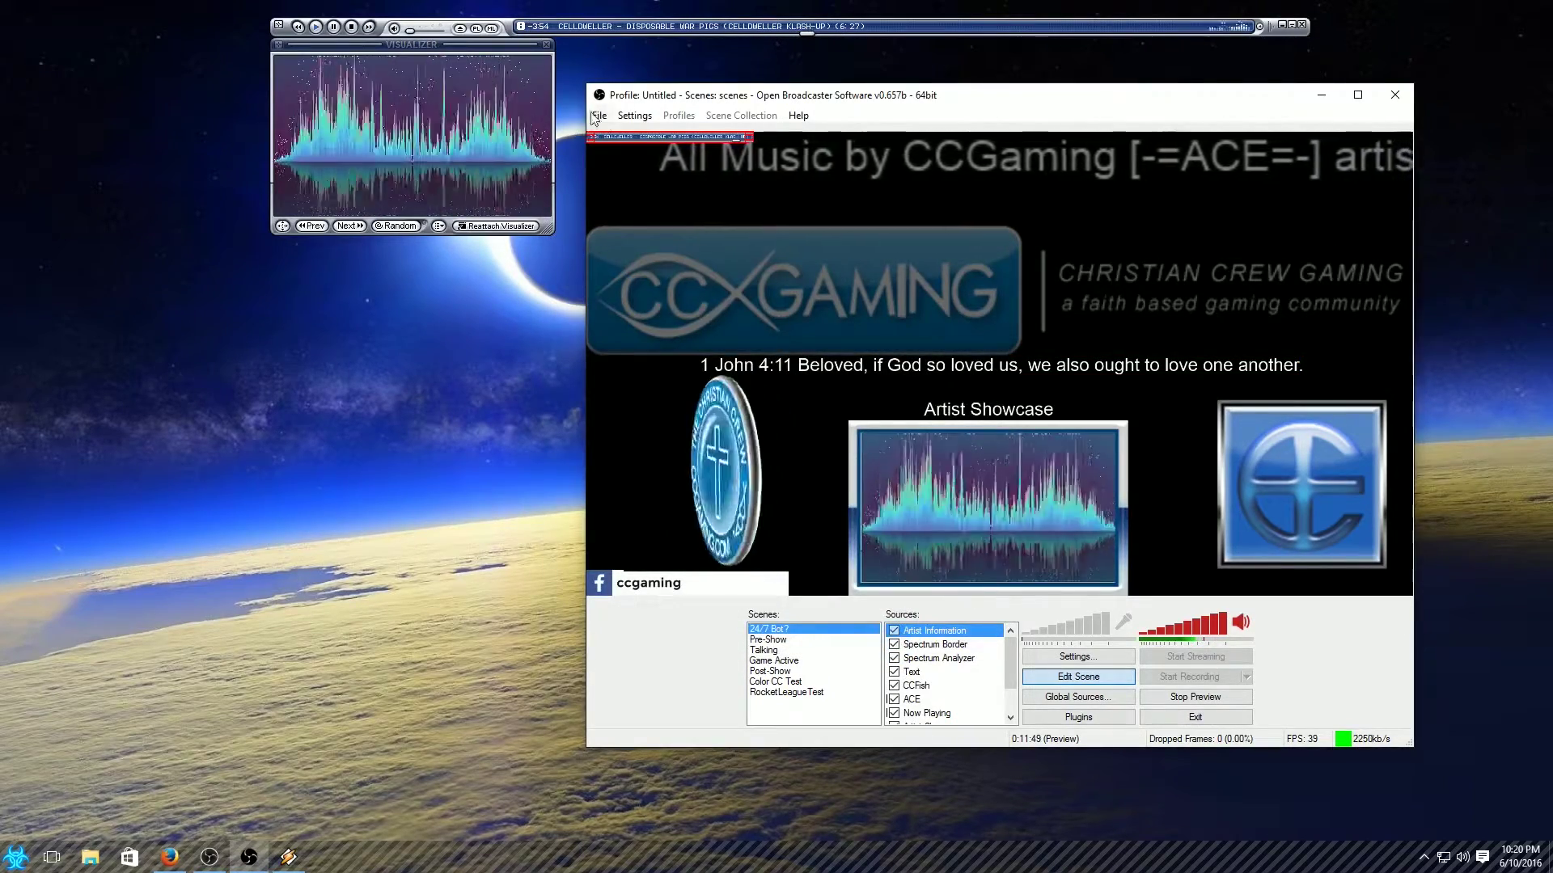
- Place the Artist Information strip across the lower edge of the spectrum border at full border width, and outline the CCFish and Now Playing sources
drag(613, 138, 877, 592)
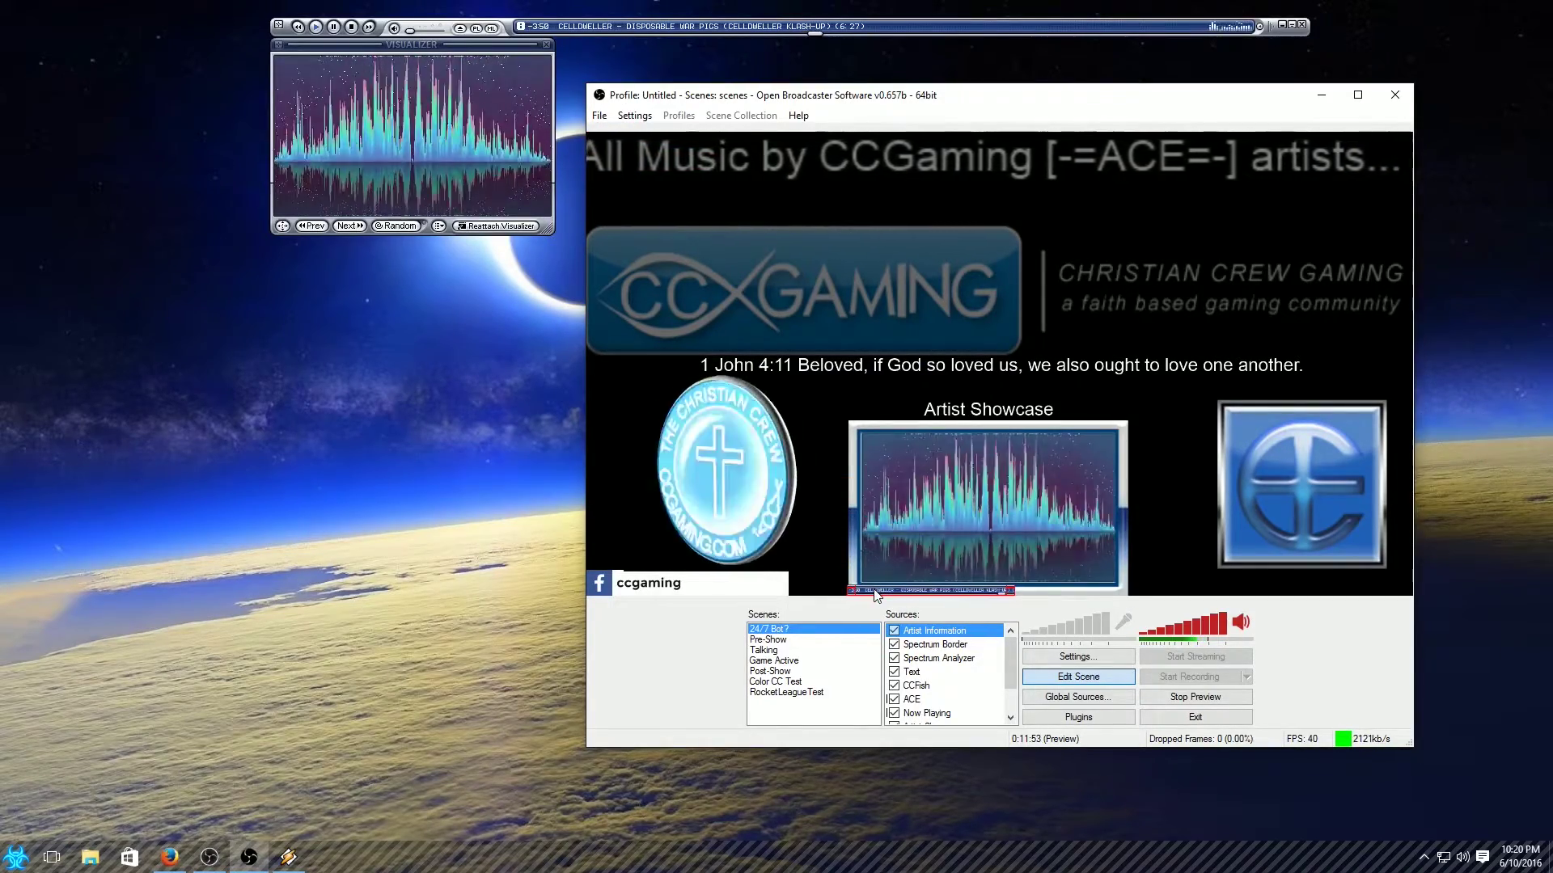
drag(1018, 597, 1129, 579)
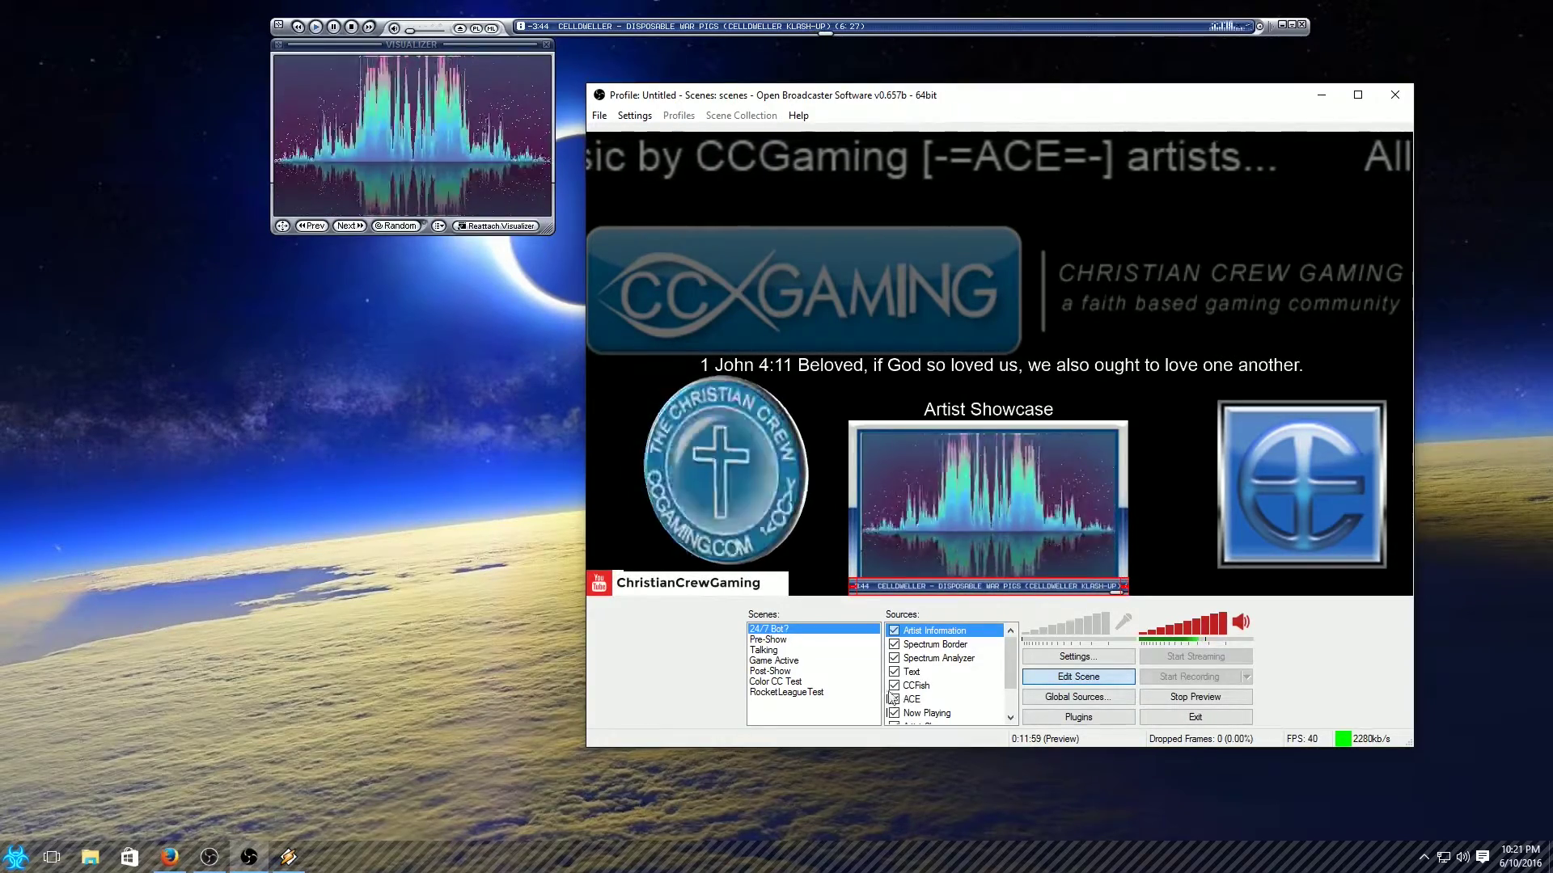
click(953, 686)
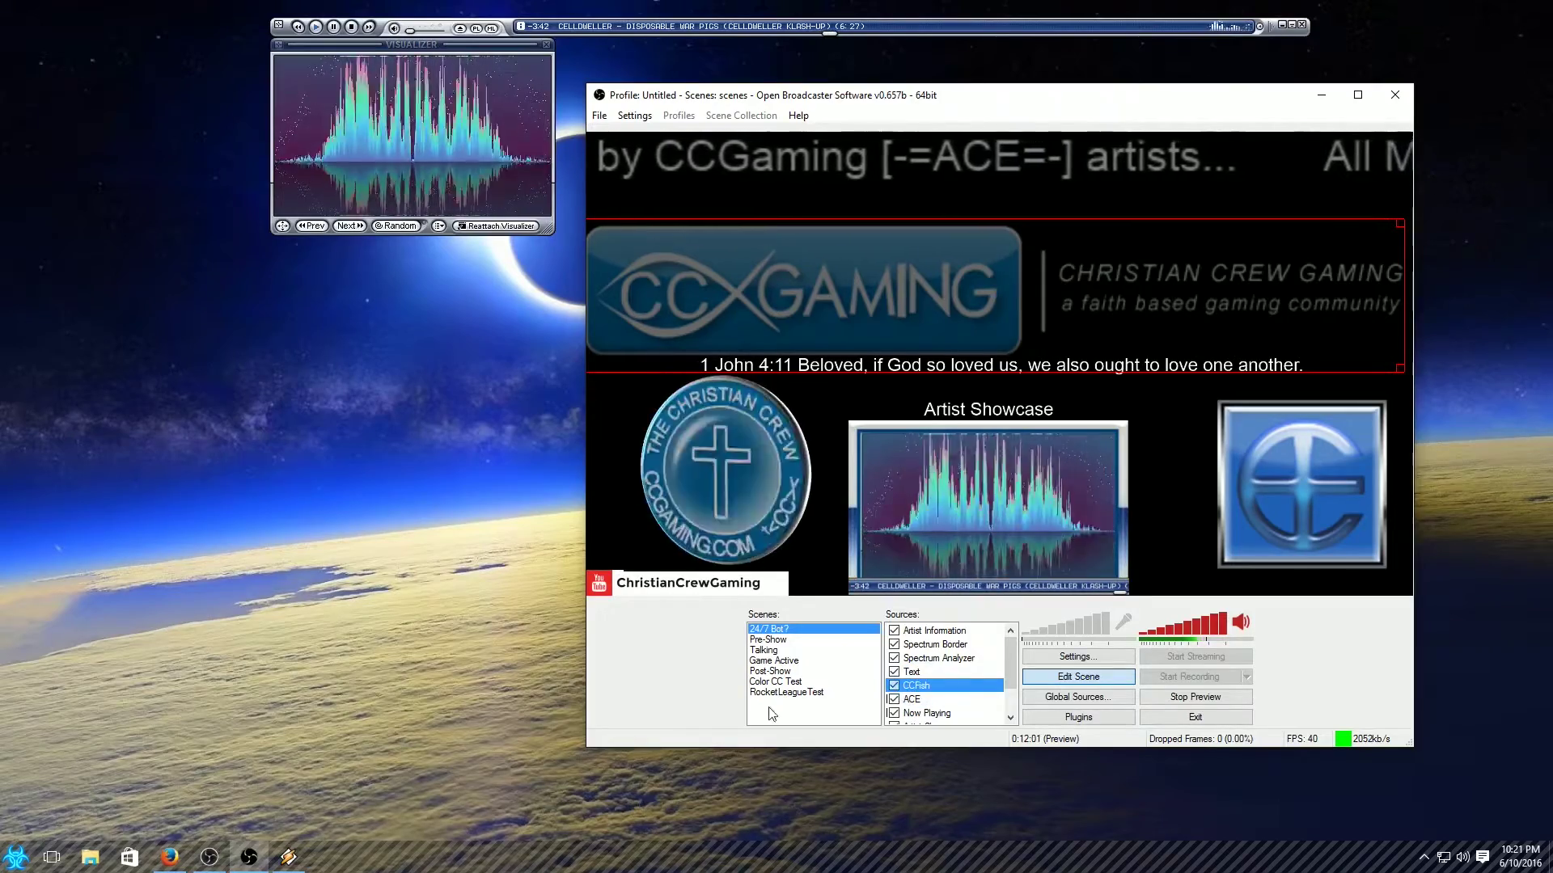
click(996, 714)
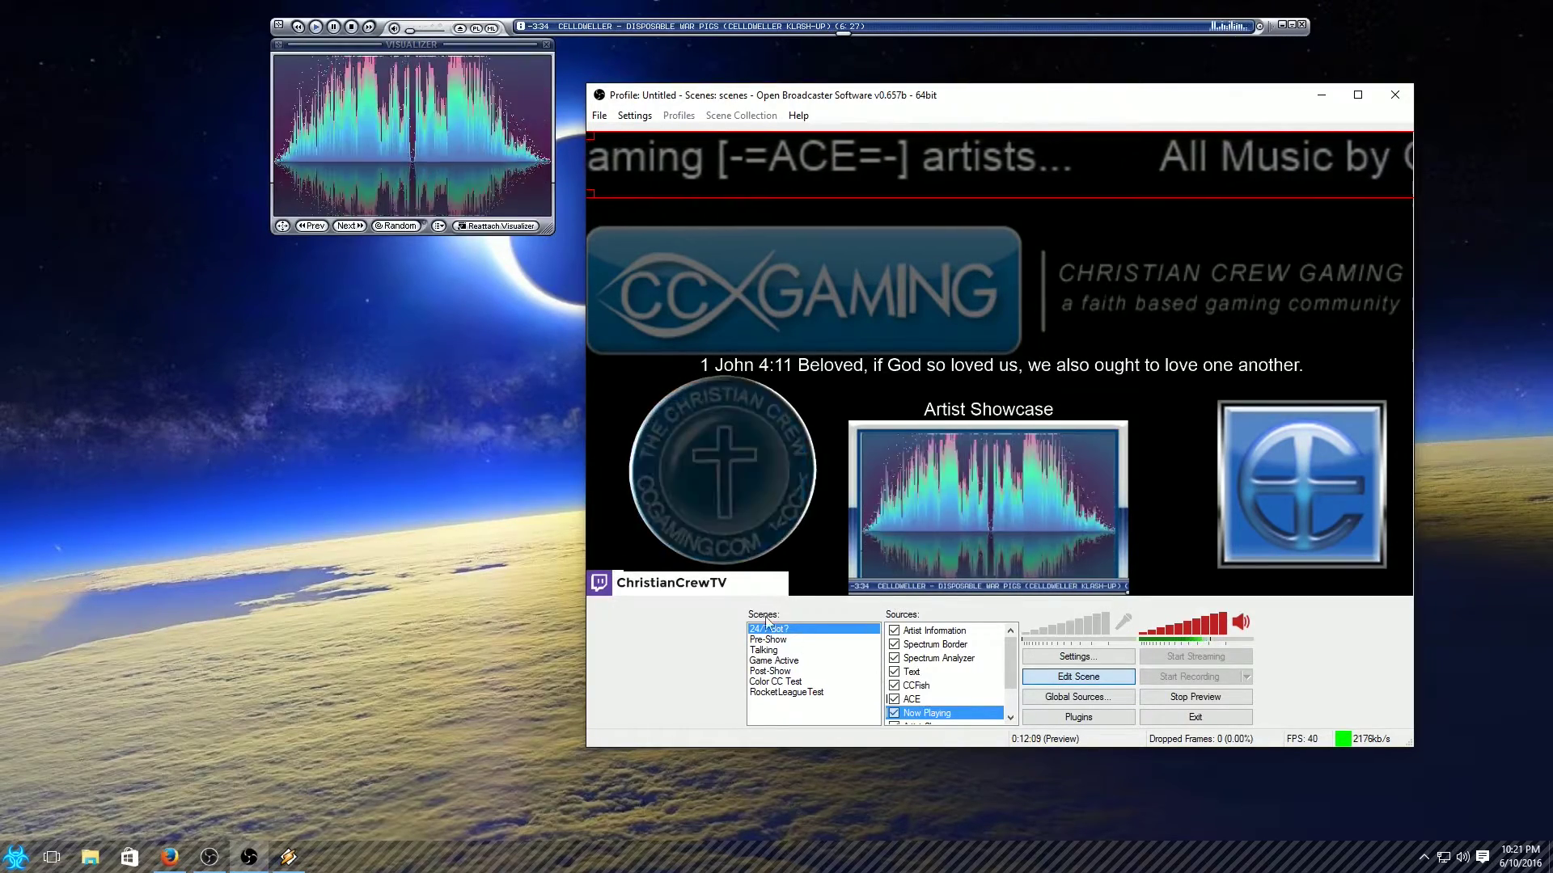
- Adjust the music player's volume and turn off scene editing
mouse_move(401, 36)
mouse_down()
mouse_move(429, 37)
mouse_move(409, 36)
mouse_up()
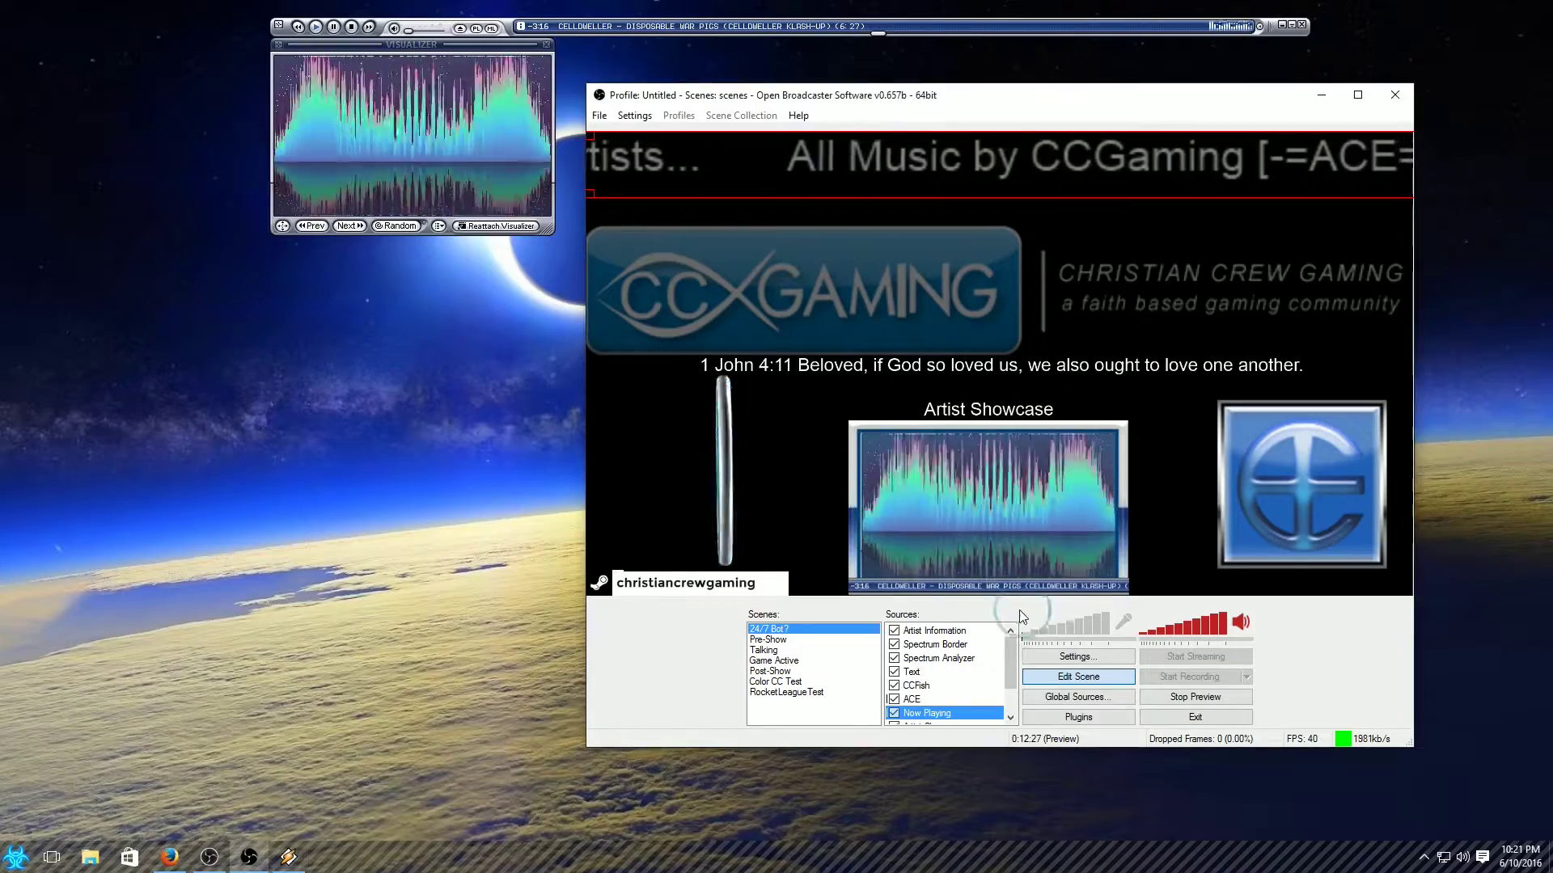
click(1068, 680)
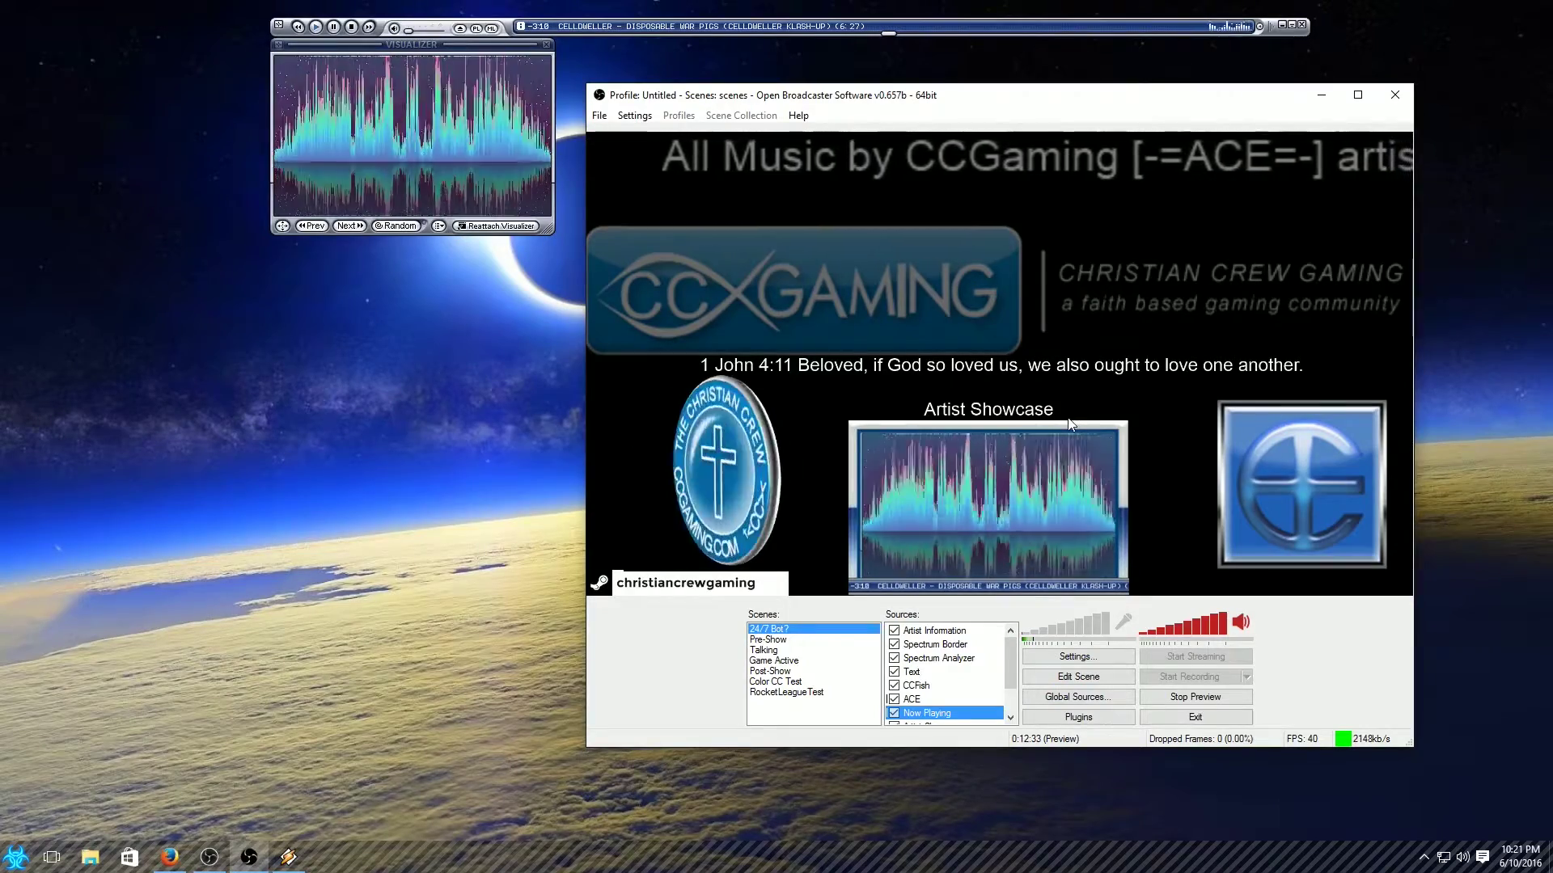
- Hide the Spectrum Border and Artist Information sources, show them again, and select the ACE source
click(894, 645)
click(894, 631)
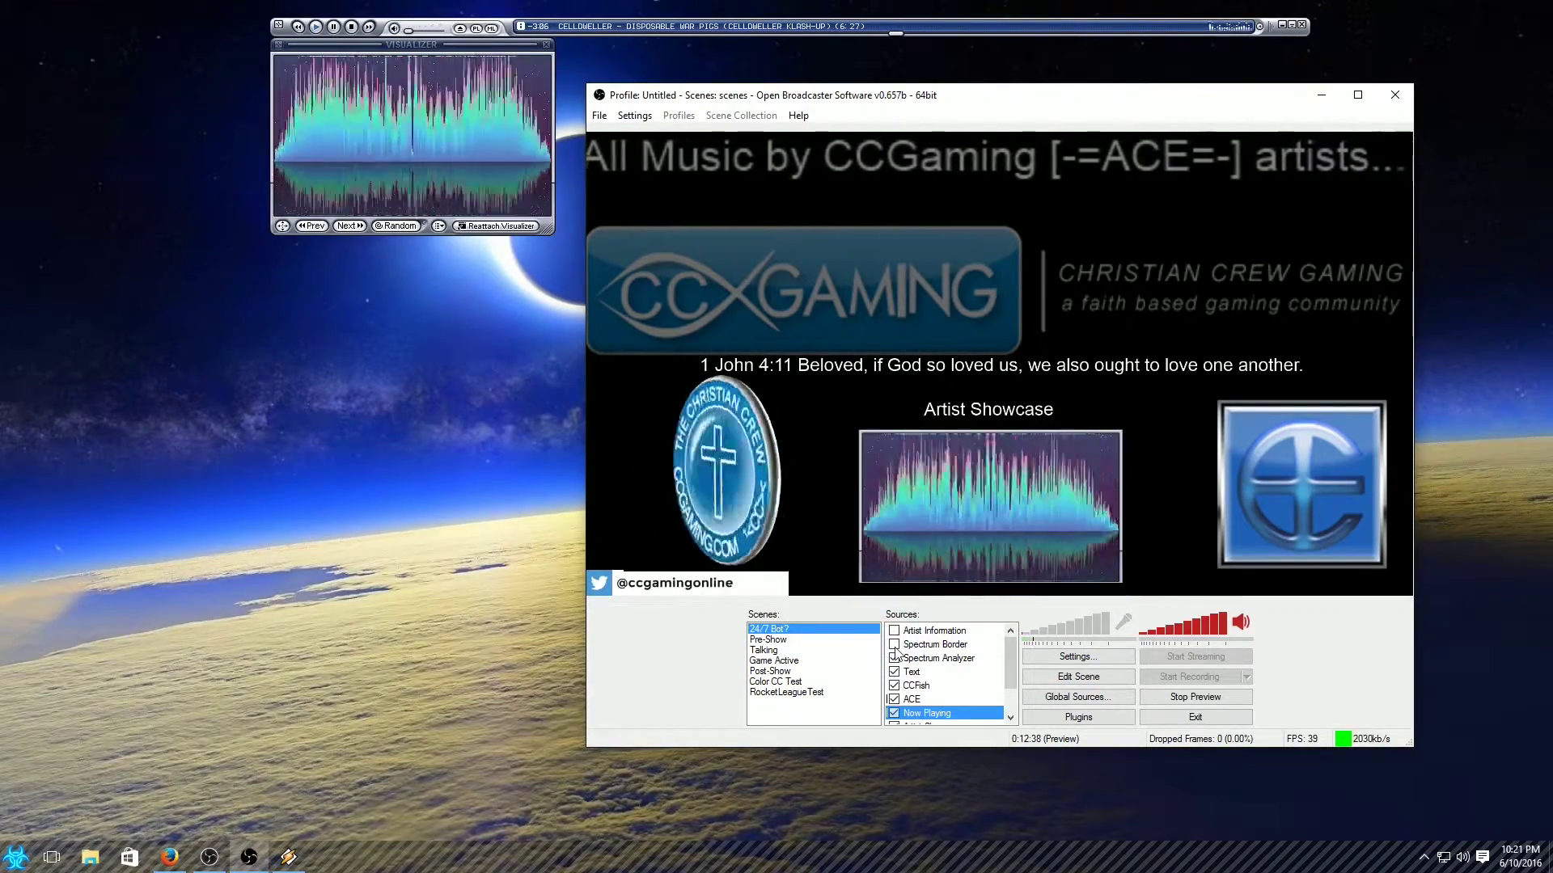
click(894, 645)
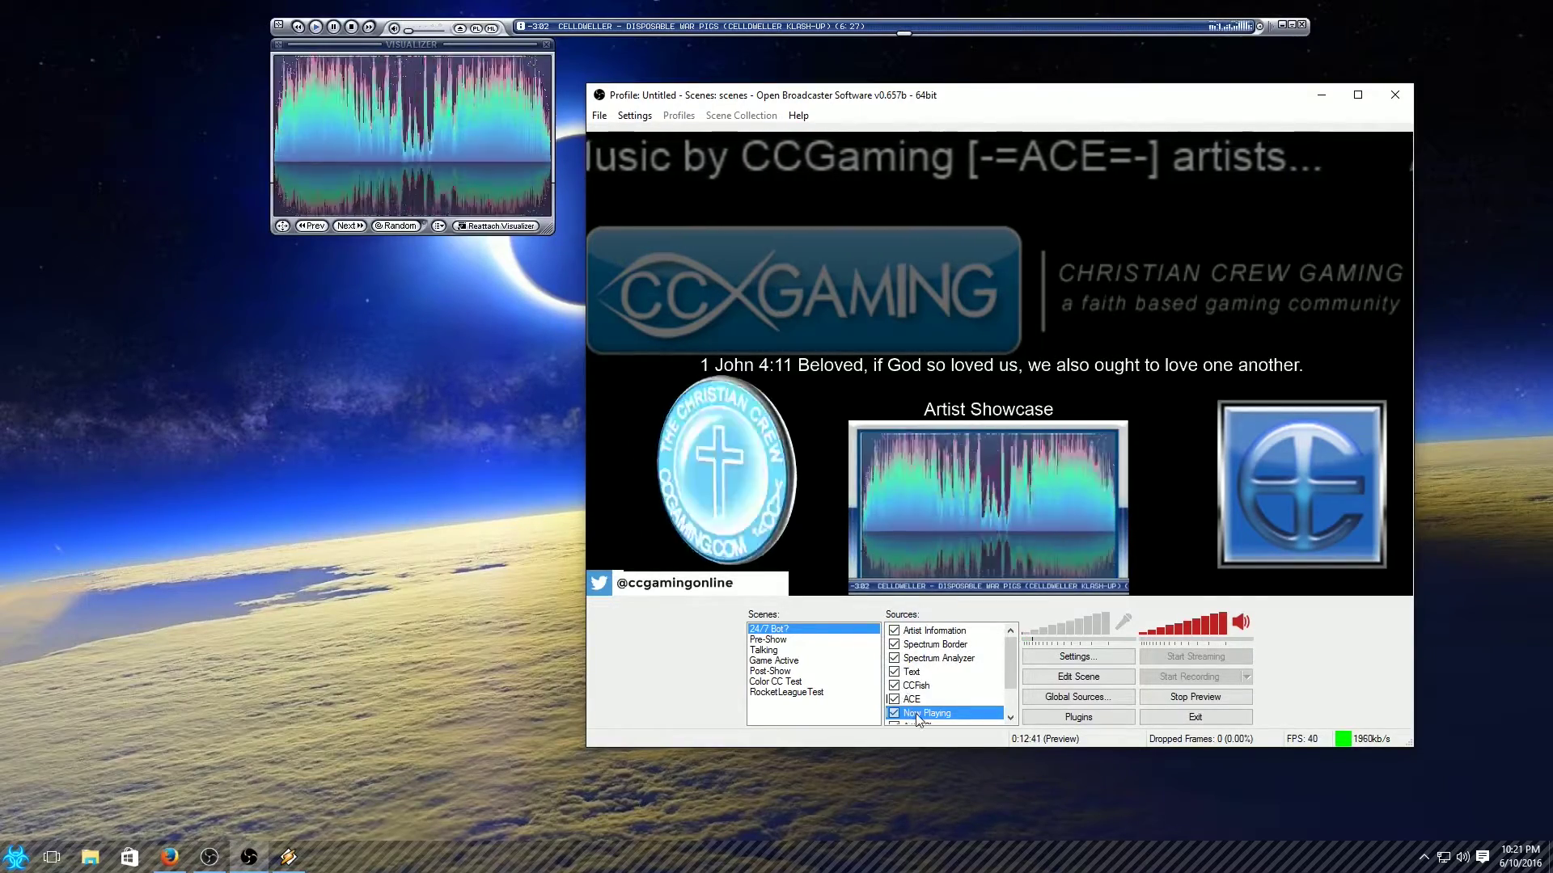
click(896, 699)
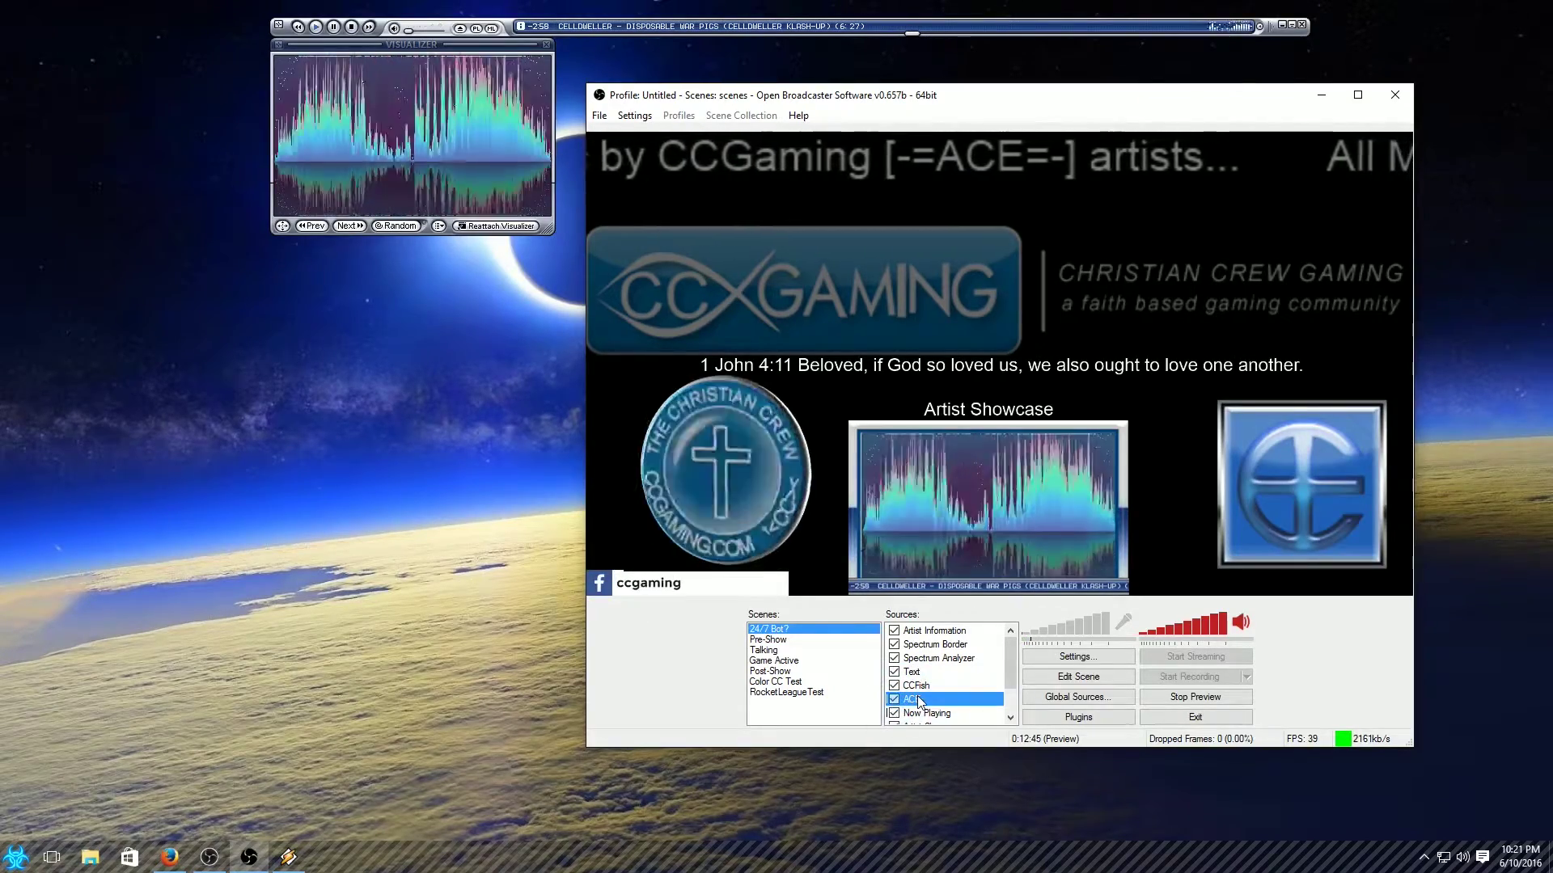
- Switch to the Pre-Show scene and close the music player
click(762, 642)
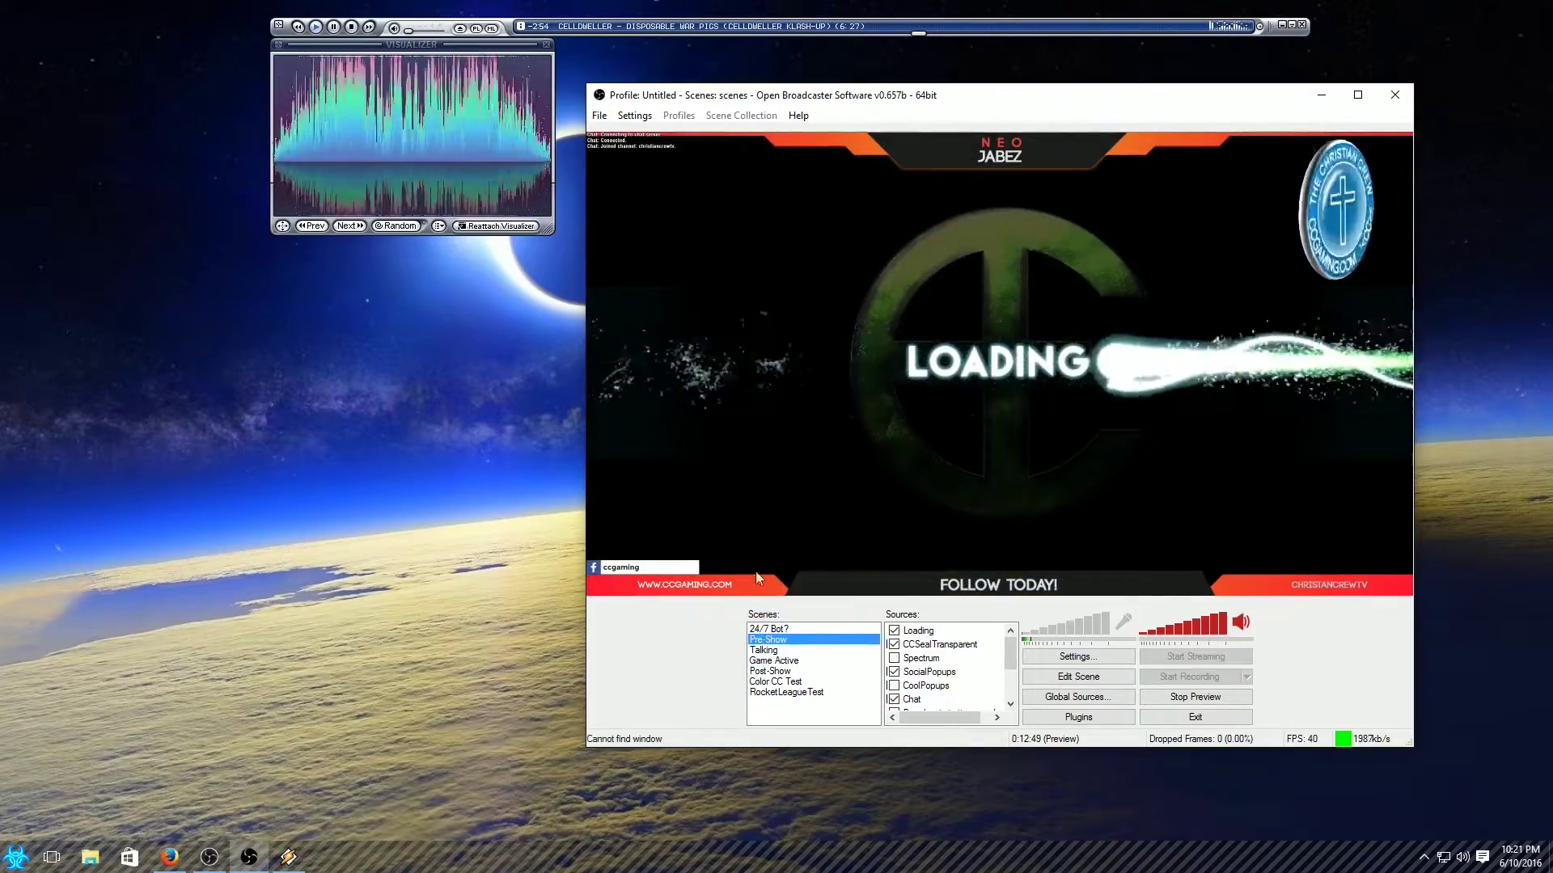
click(1304, 26)
click(1302, 25)
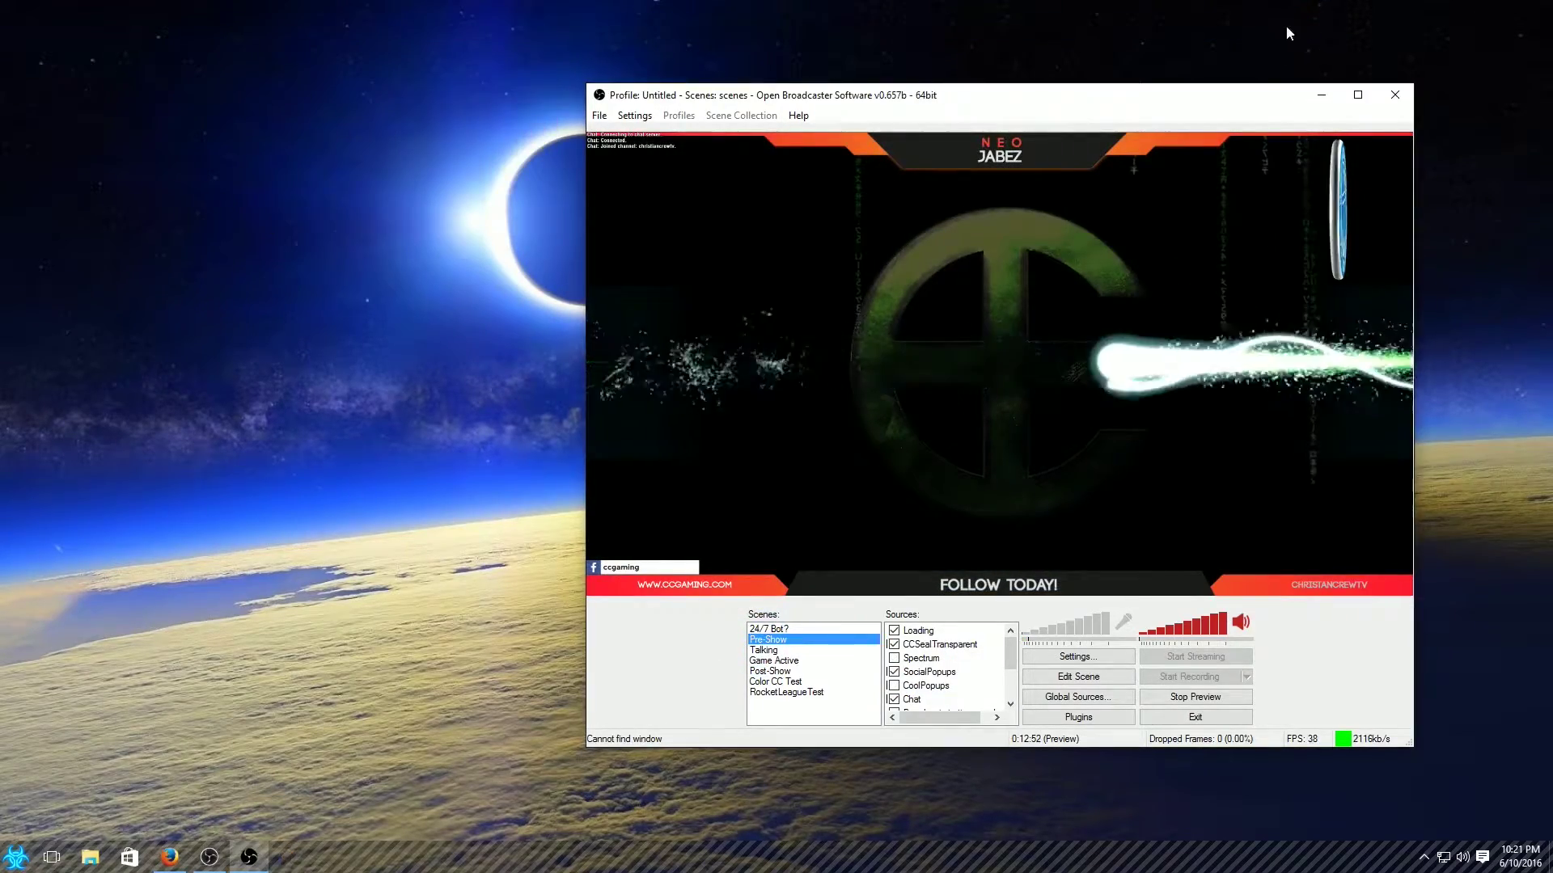
- Preview the Talking, Game Active and Post-Show scenes in turn
click(772, 651)
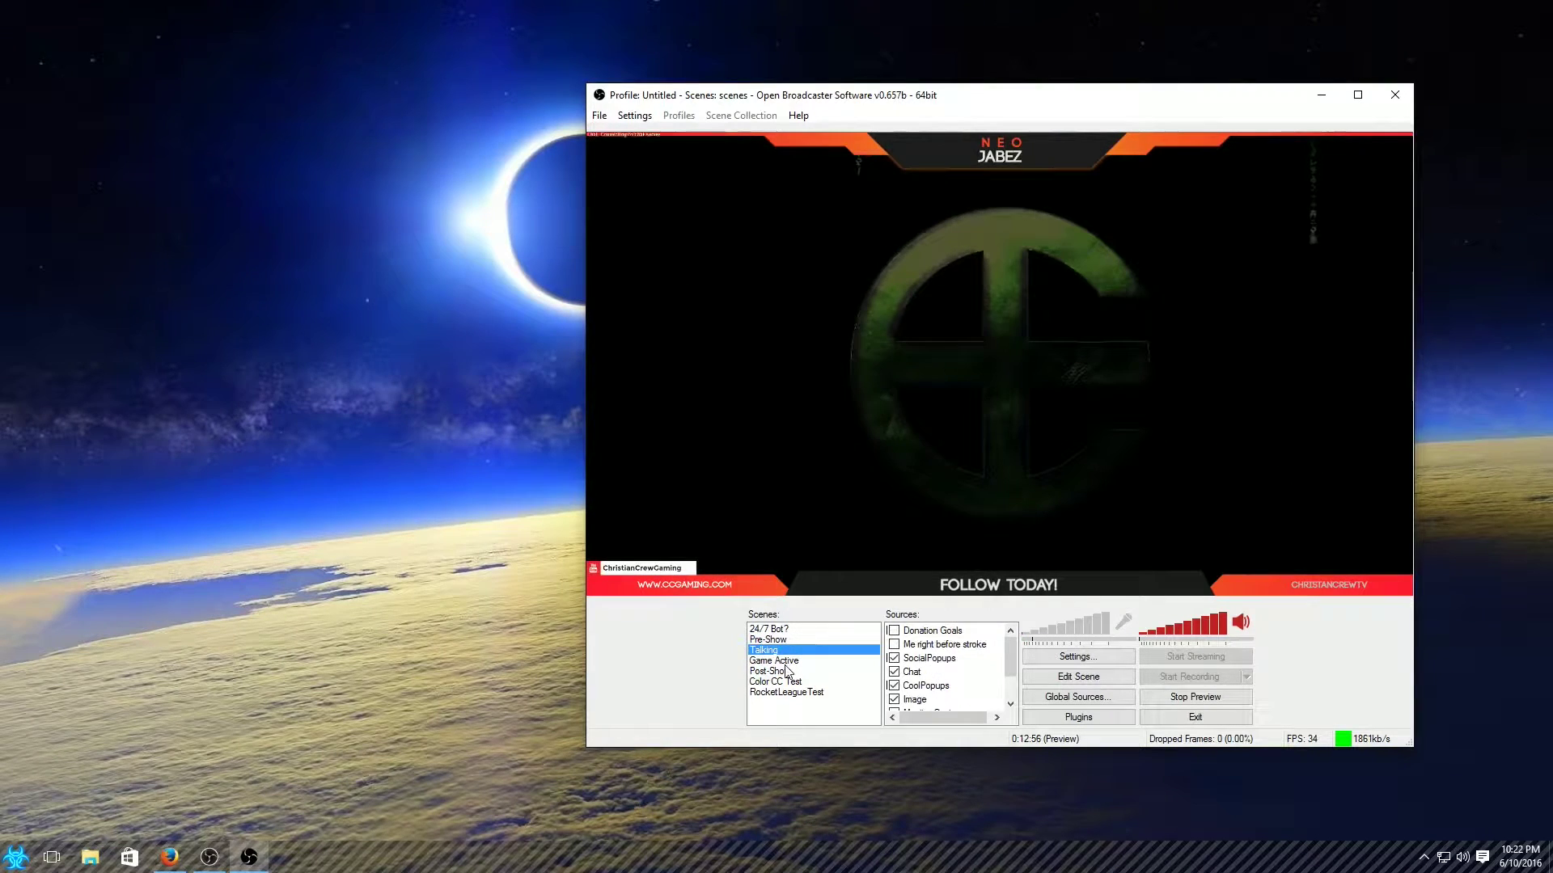
click(781, 662)
click(784, 672)
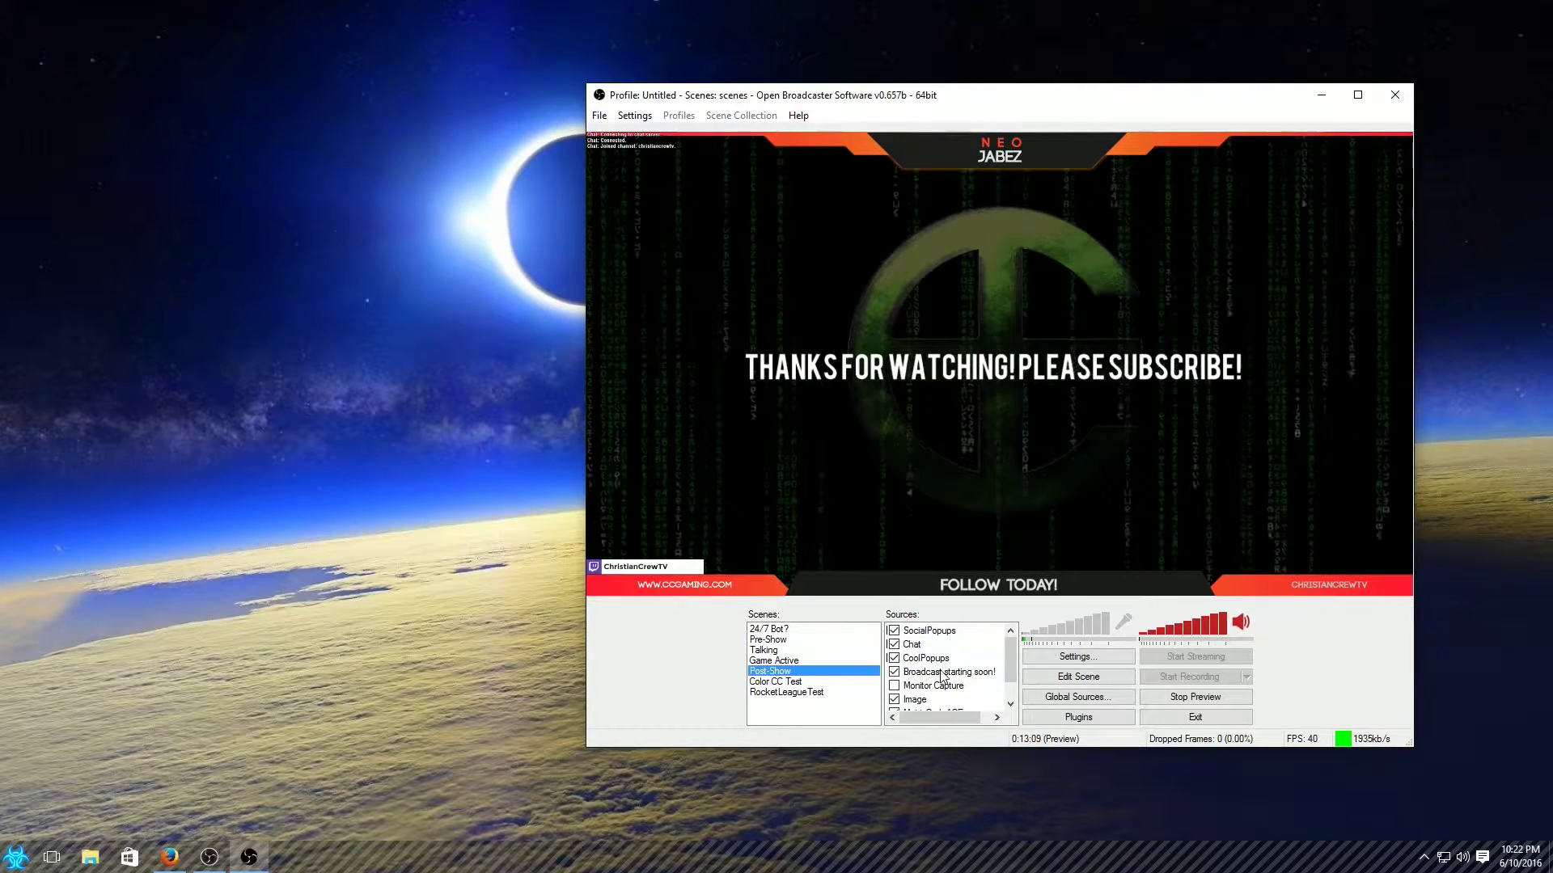
- Show the source types that can be added to the Post-Show scene
right_click(961, 697)
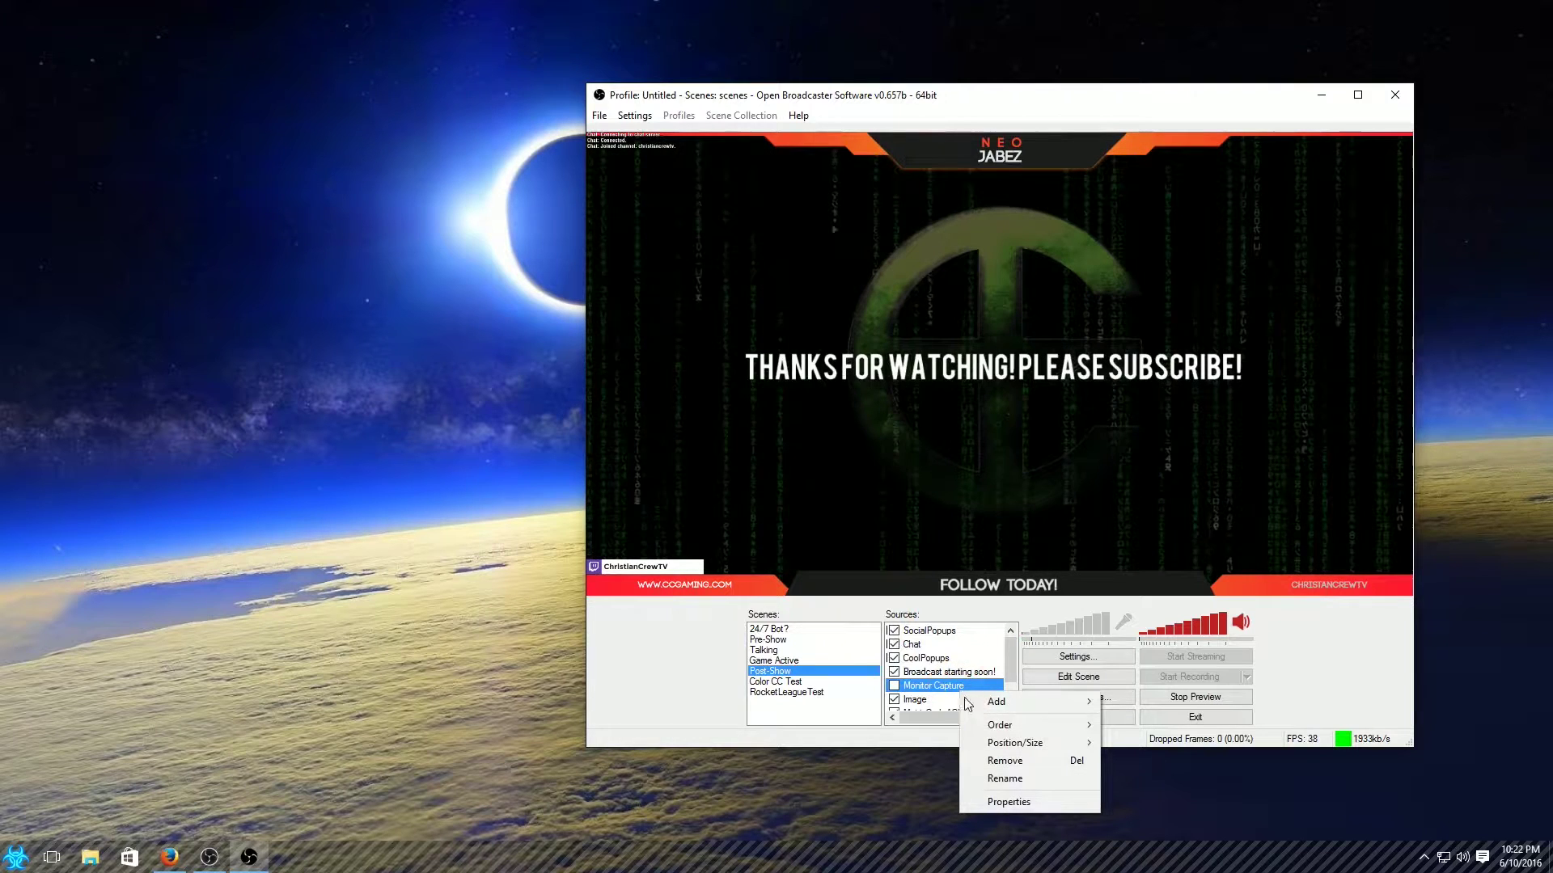
mouse_move(1020, 707)
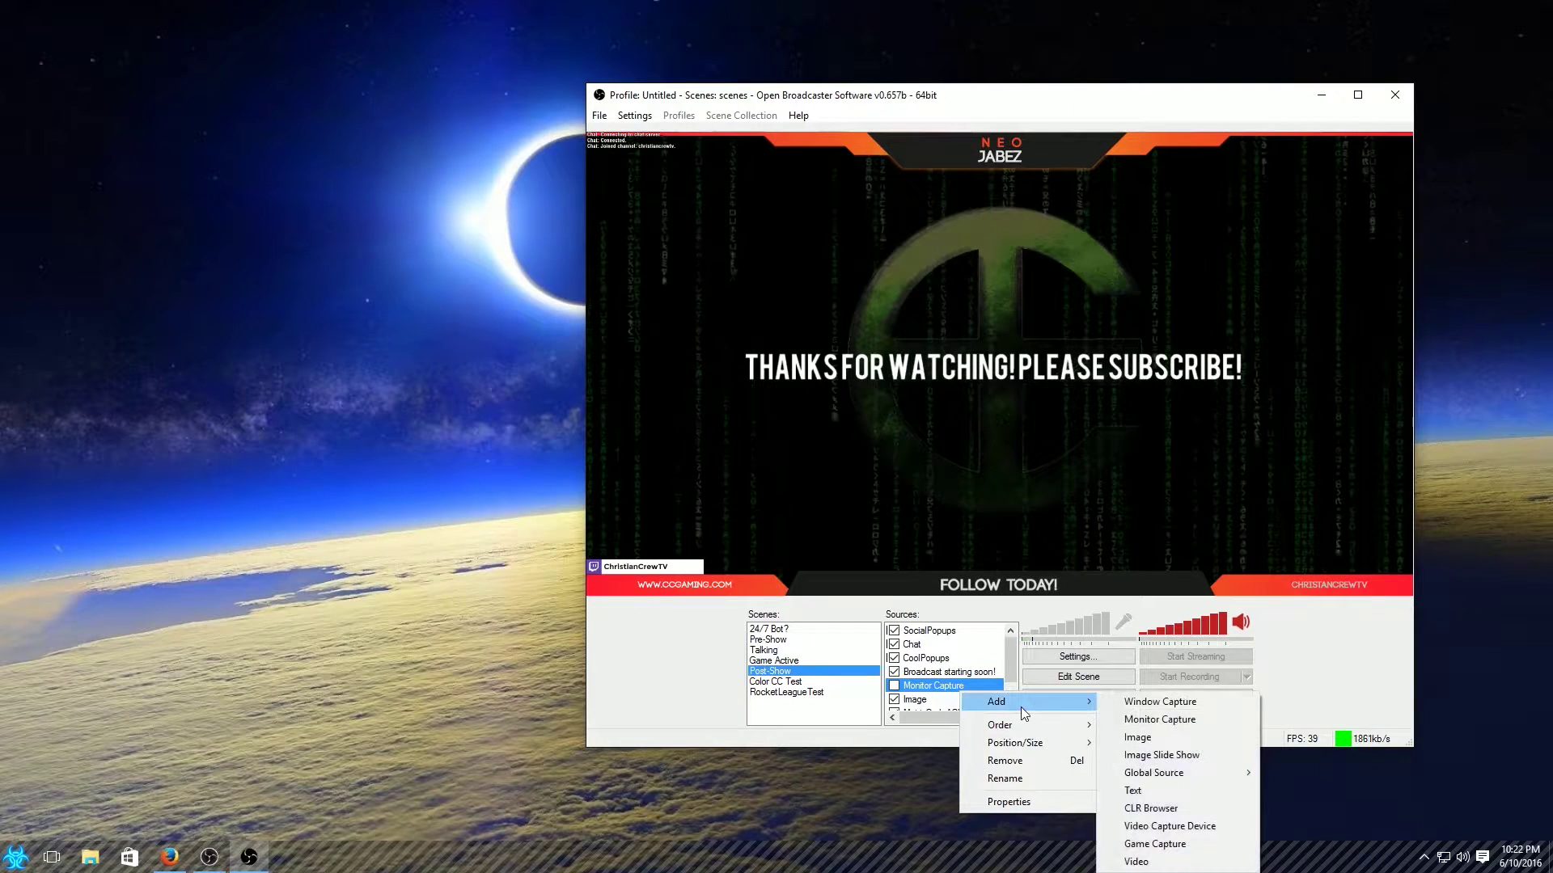